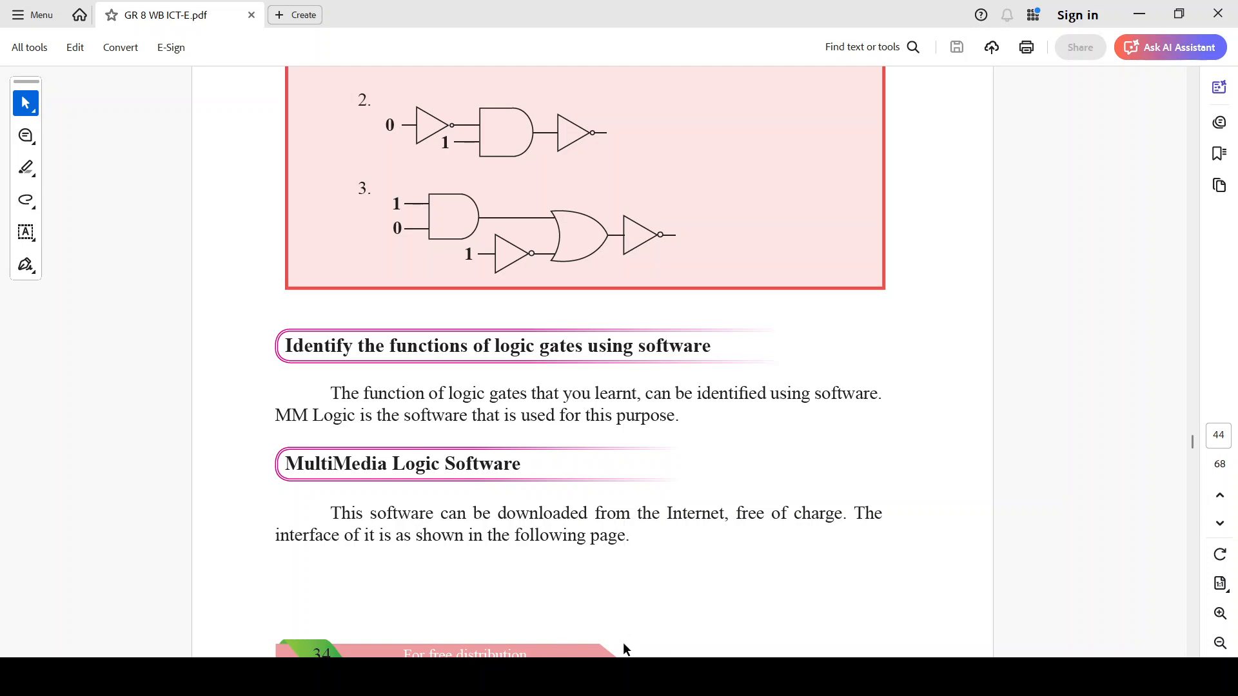
Switch to Multimedia Logic and browse the Simple LED function document from page 1 to page 8
click(833, 674)
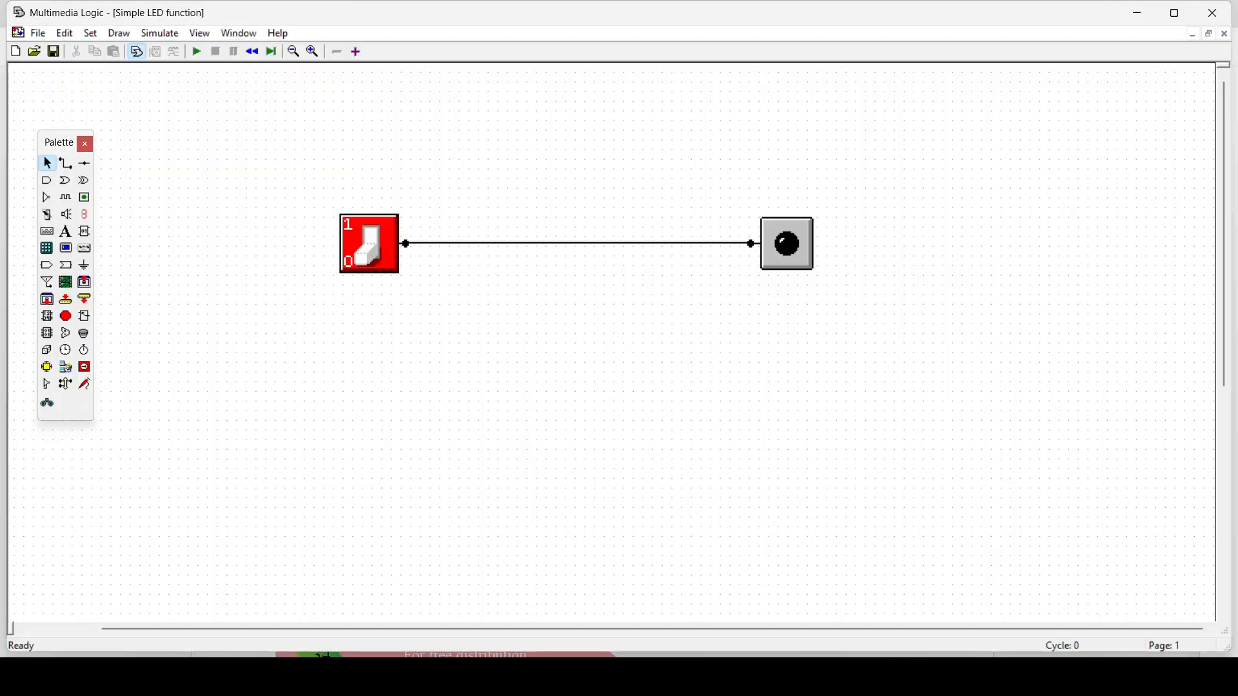
click(363, 50)
click(363, 50)
click(363, 50)
click(363, 50)
click(363, 50)
click(363, 50)
click(363, 50)
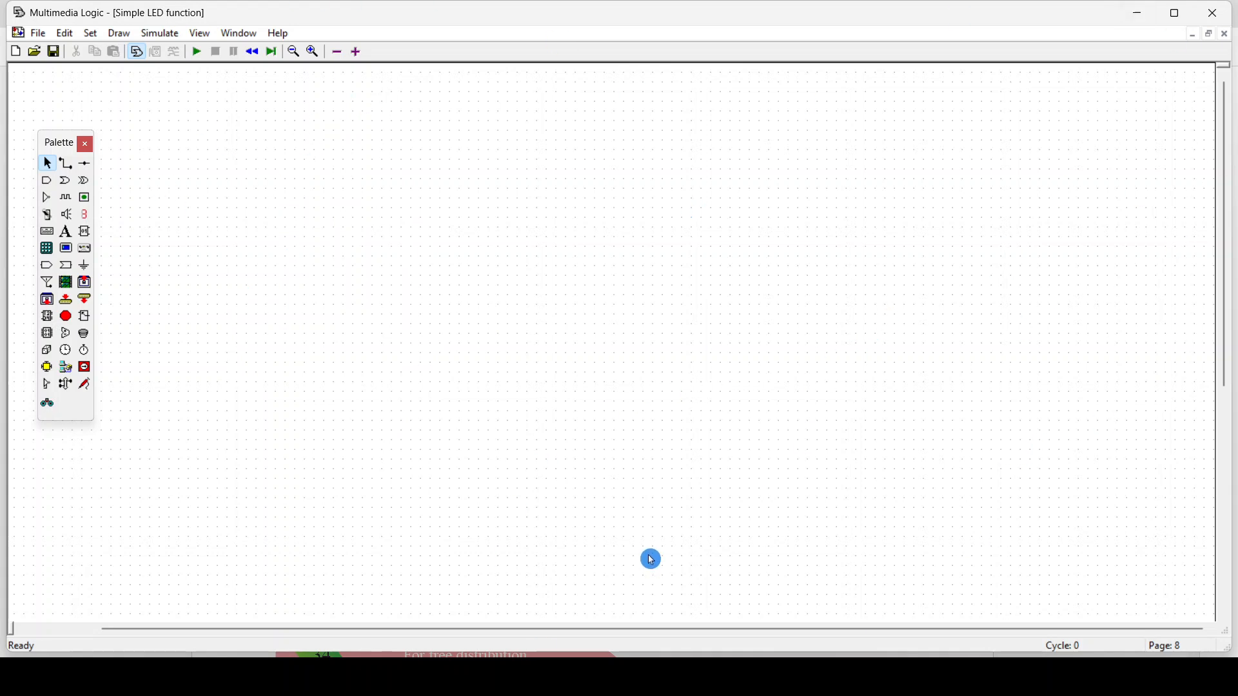
Go back to the OR gate circuit on page 4 and return to the empty page 7
click(336, 53)
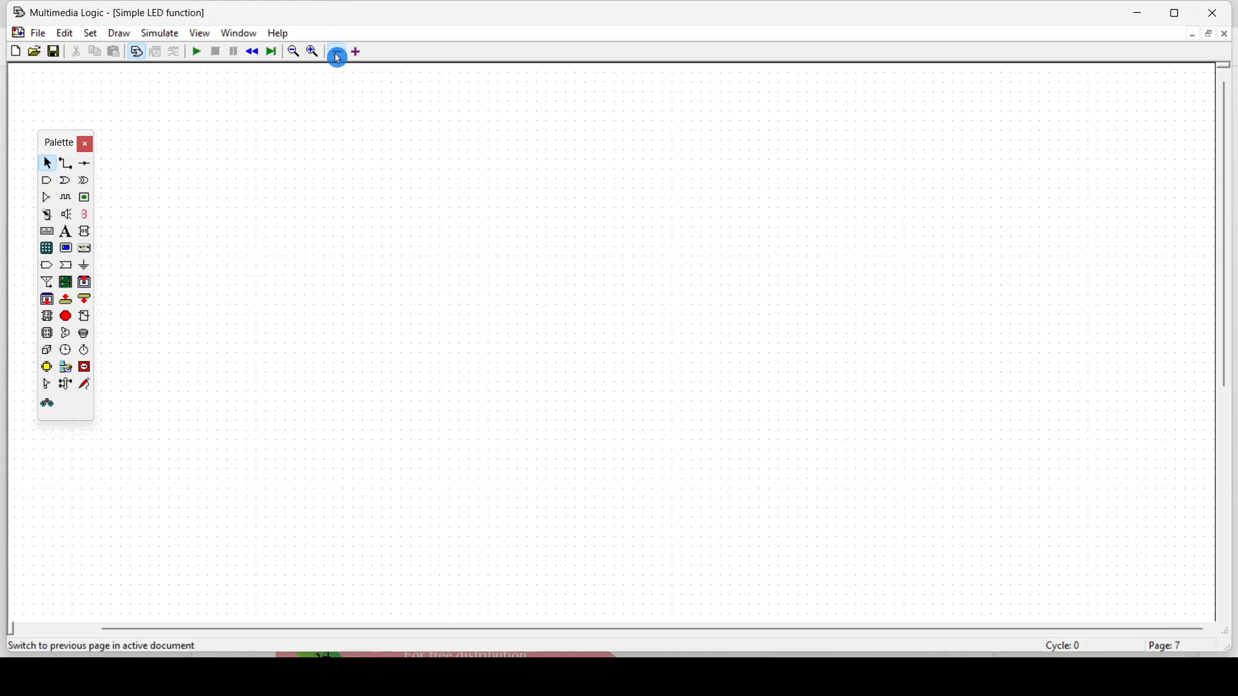
click(337, 54)
click(337, 55)
click(337, 54)
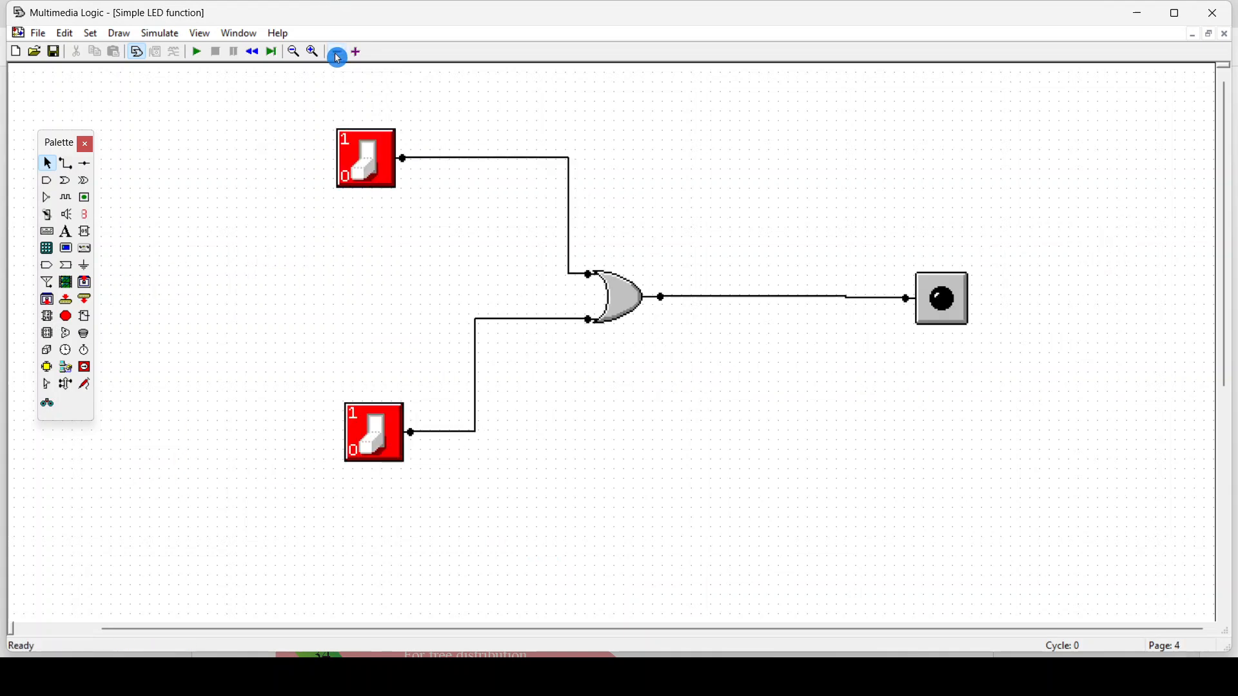
click(353, 53)
click(353, 53)
click(353, 53)
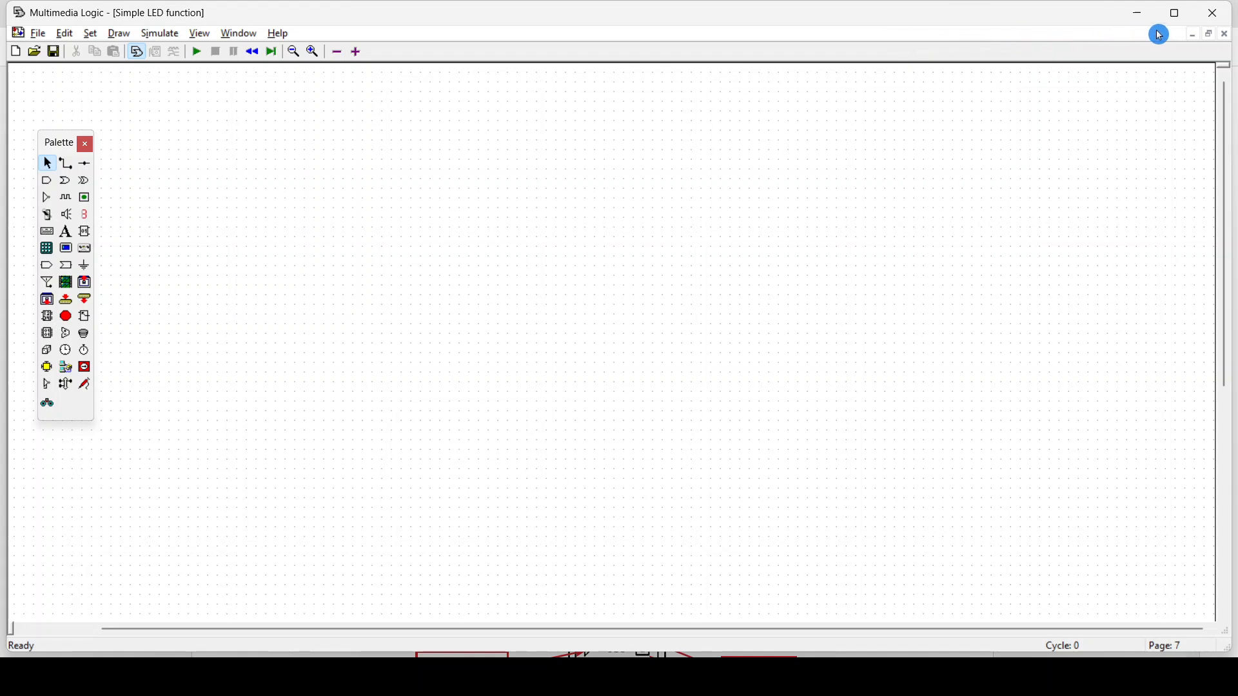
Minimize the Simple LED function document window and maximize it again
click(1198, 36)
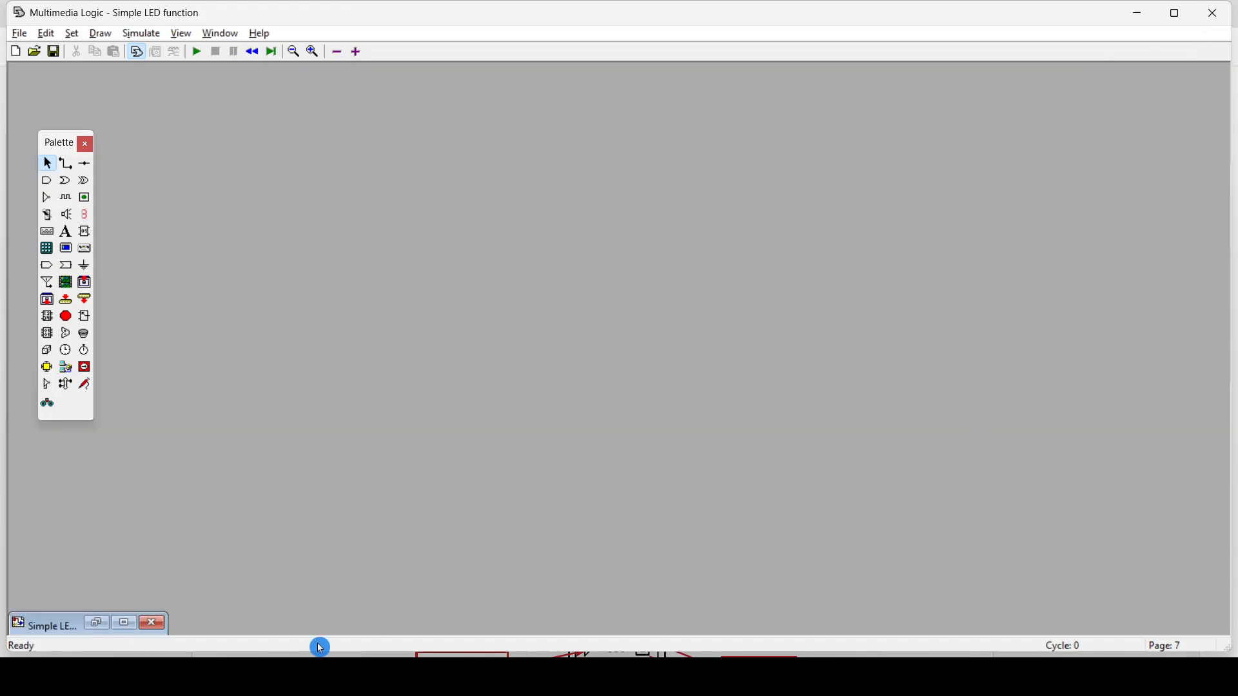
click(123, 623)
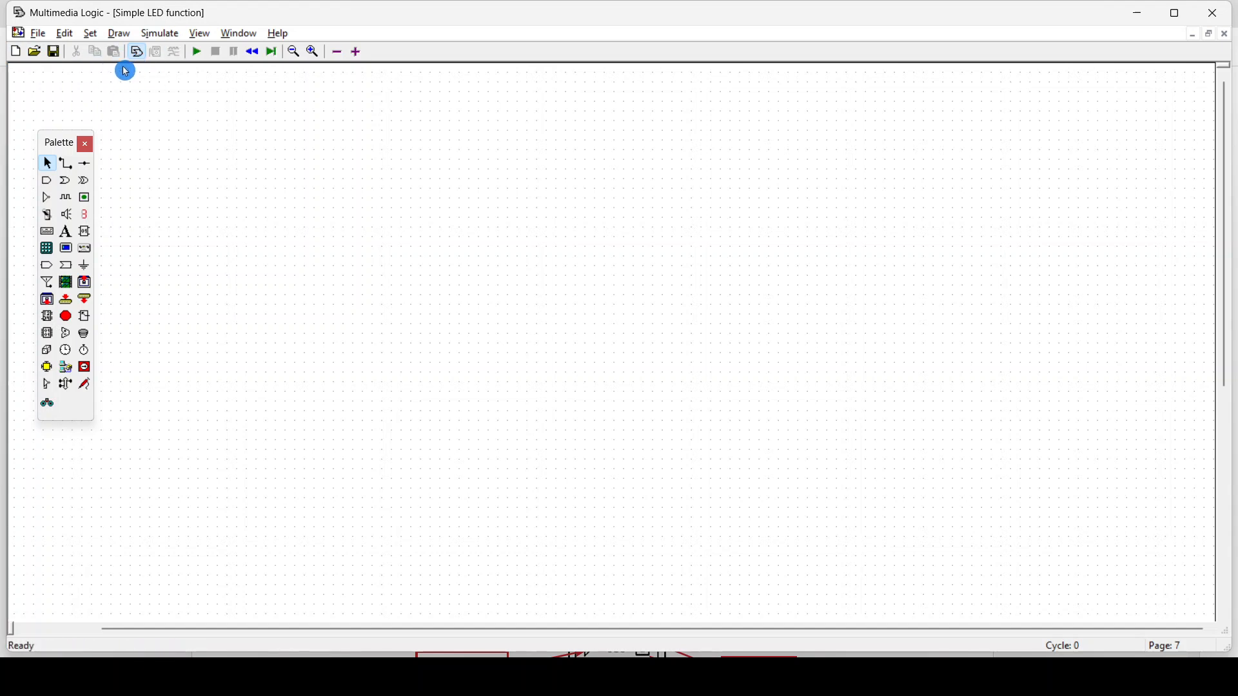
Toggle the component palette off and on, and move it slightly further into the drawing area
click(136, 55)
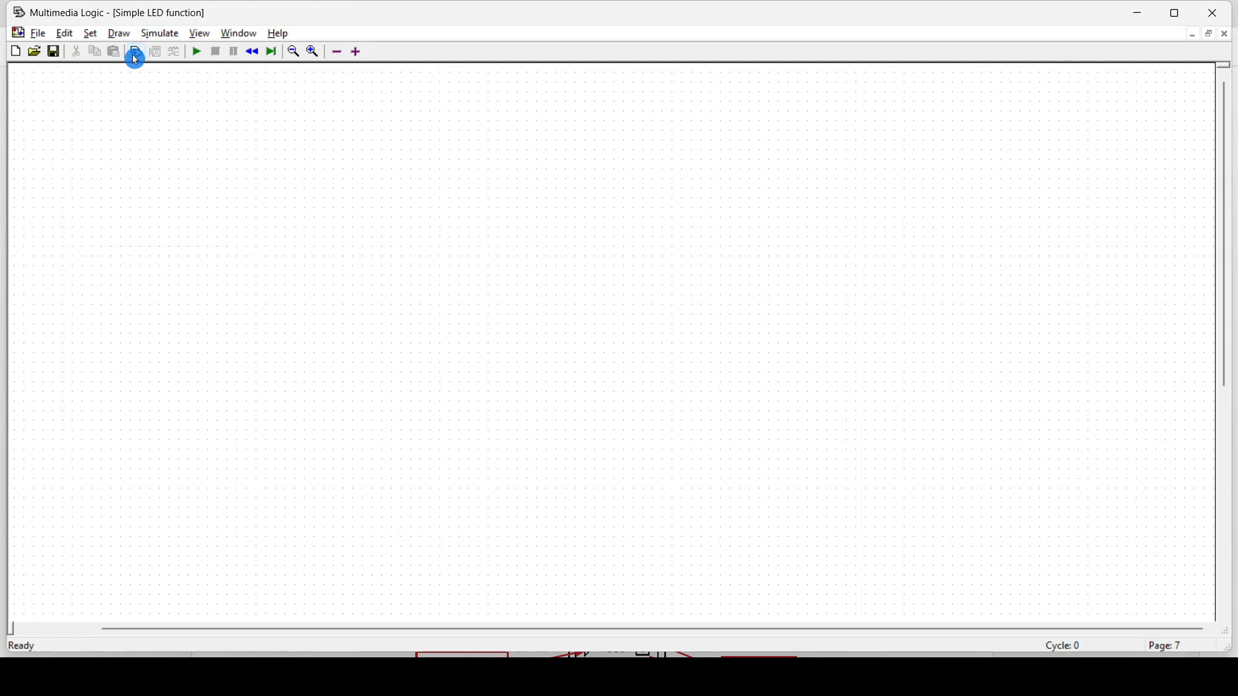
click(135, 57)
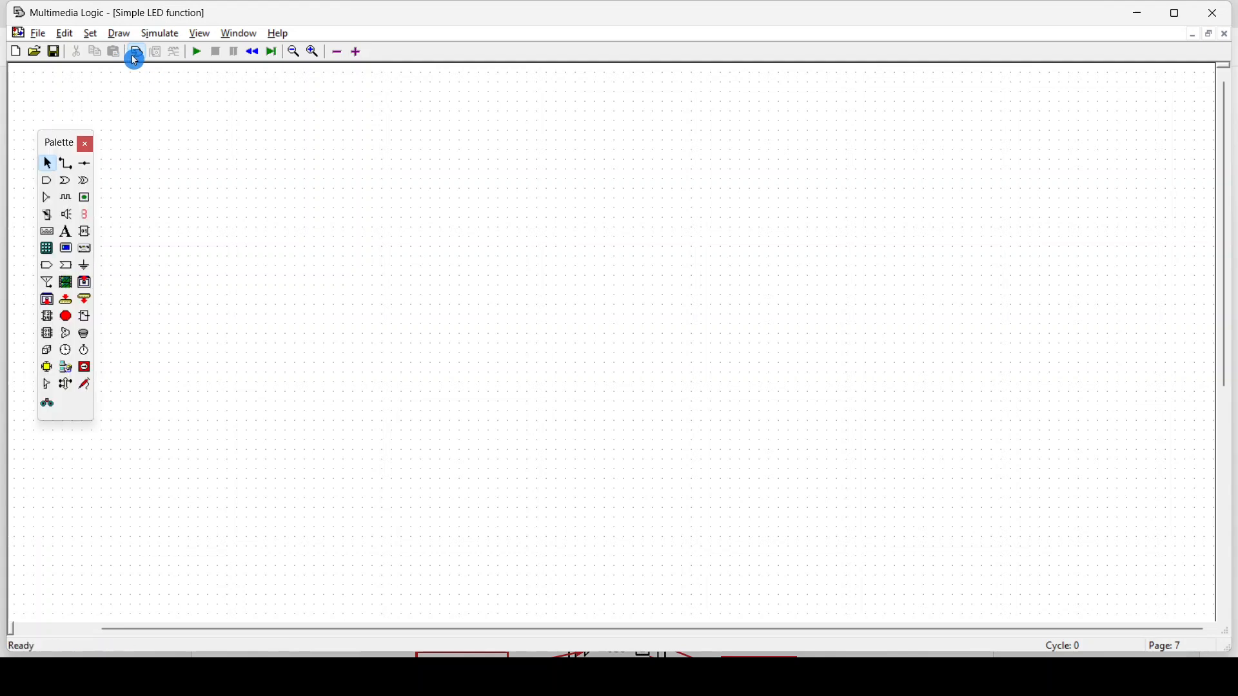
click(135, 52)
click(135, 52)
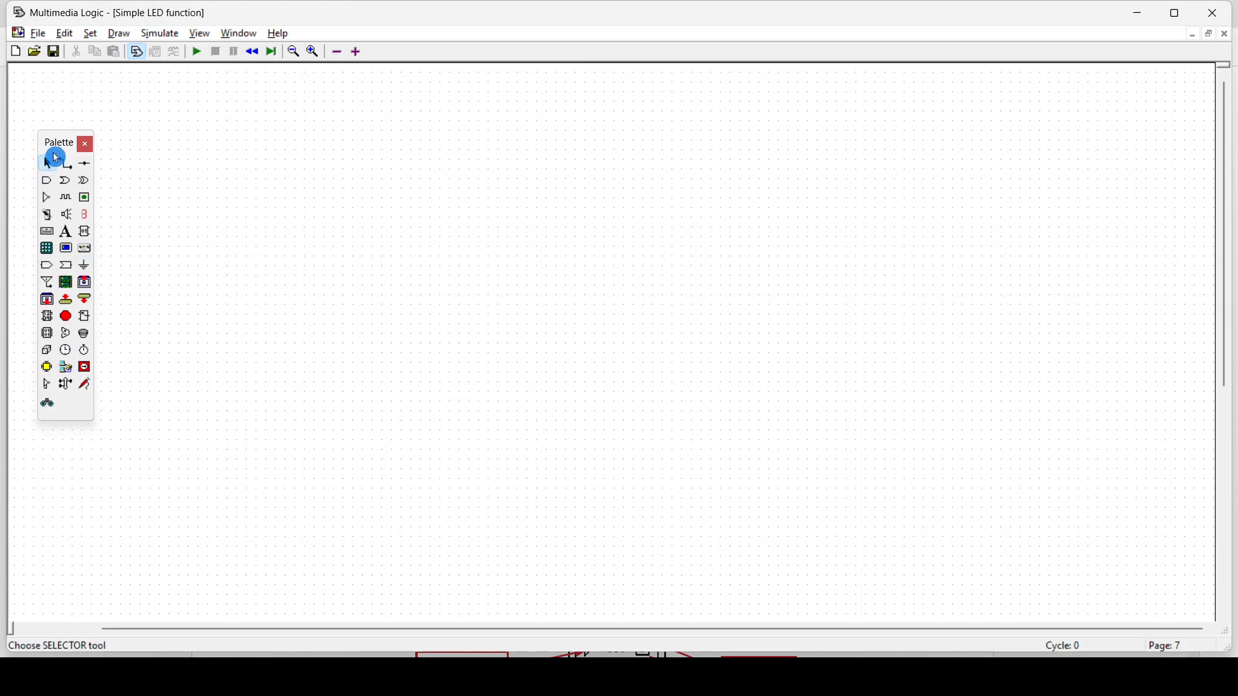
drag(60, 152, 88, 174)
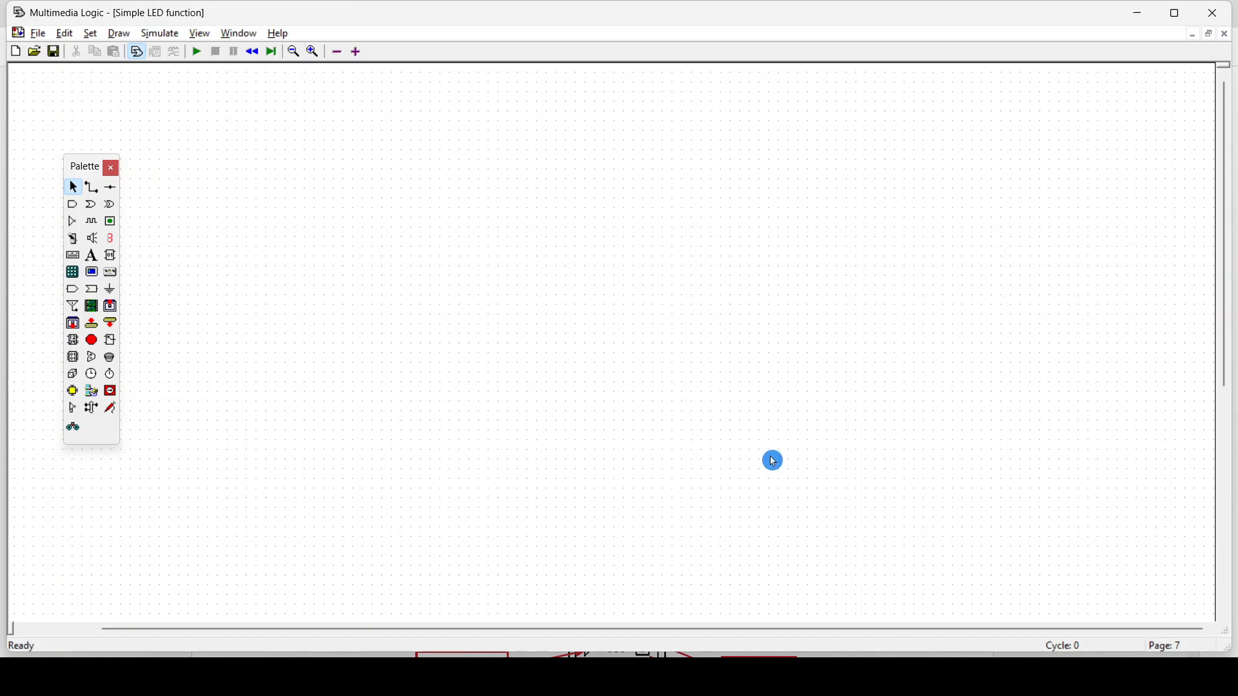
Look at the neighbouring pages, including the NOT and OR gate circuit on page 6, and return to page 7
click(356, 53)
click(343, 58)
click(343, 58)
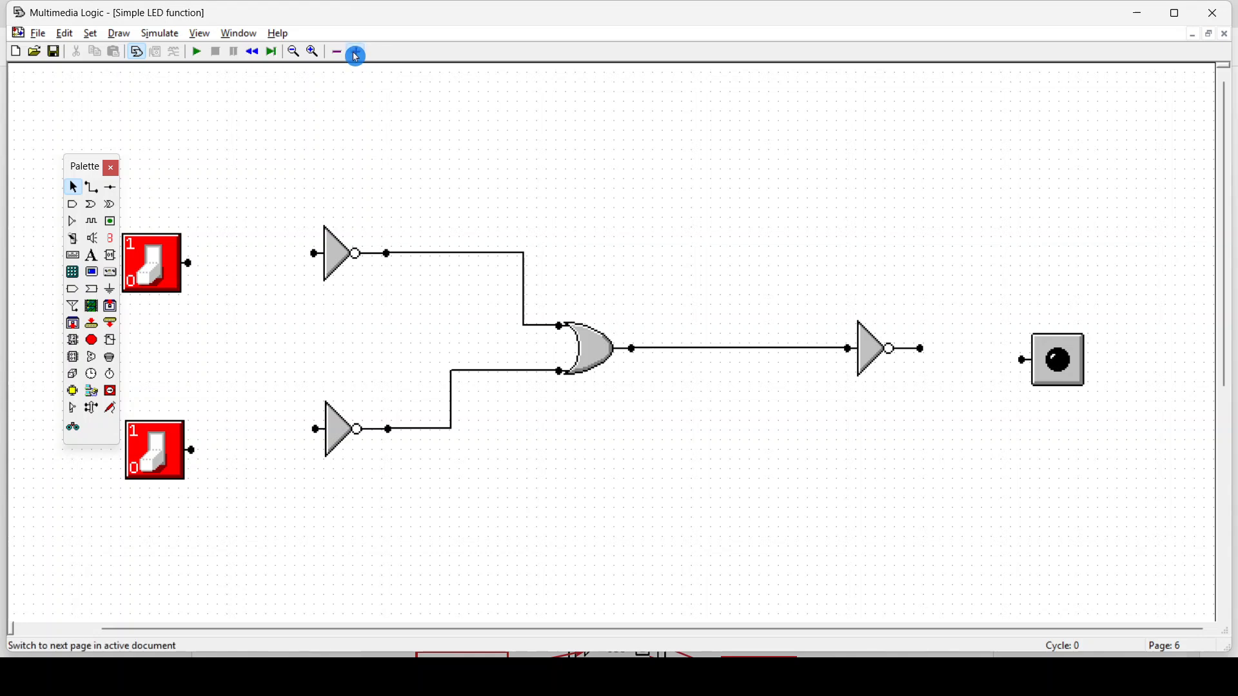
click(355, 54)
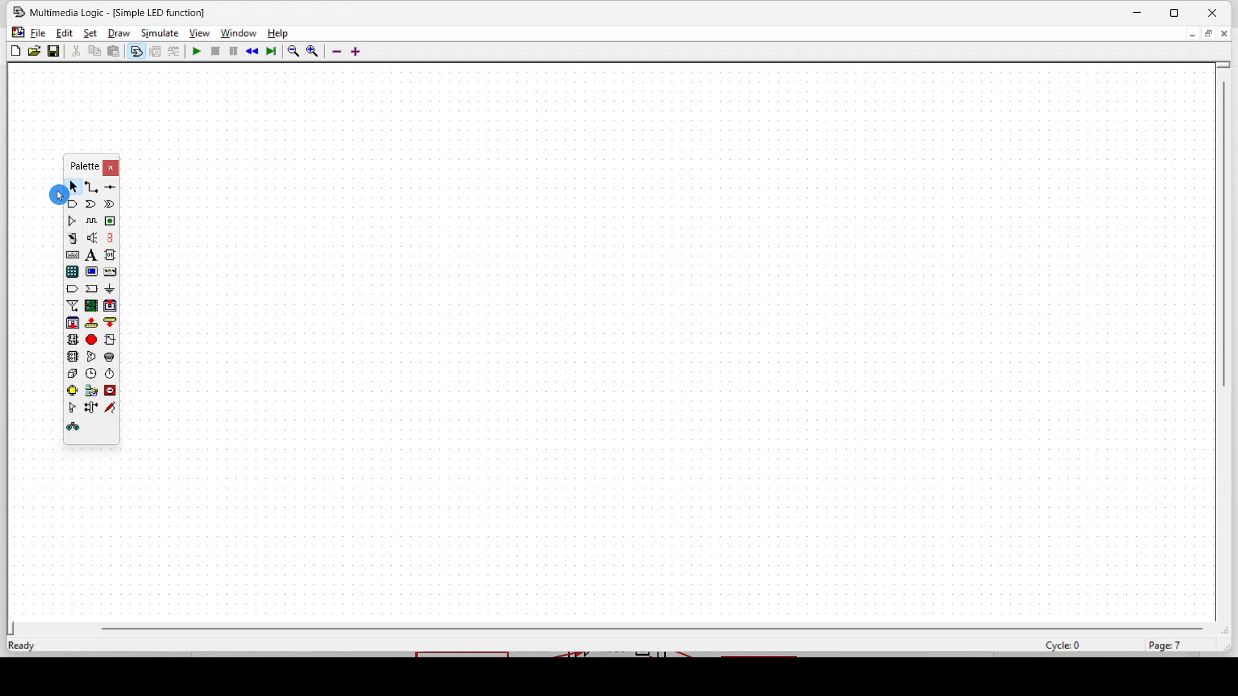
Try area selection on the empty page and place a connection node near its upper left
drag(379, 203, 534, 431)
drag(423, 194, 576, 251)
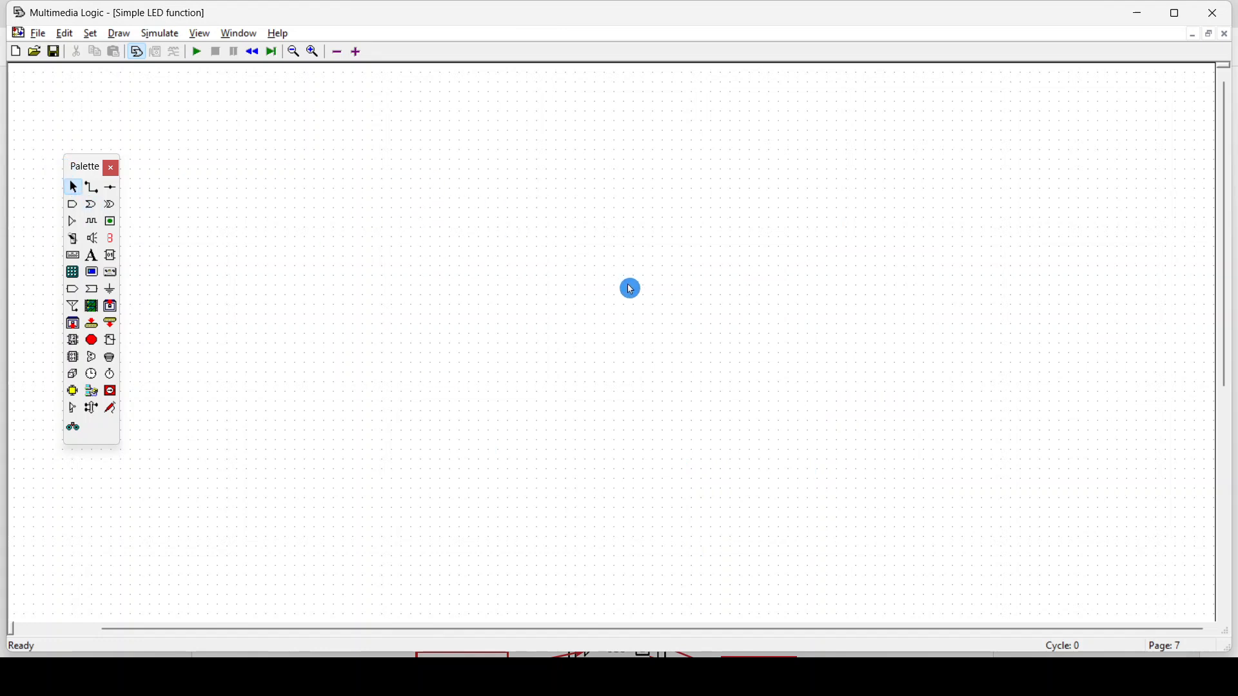
click(94, 187)
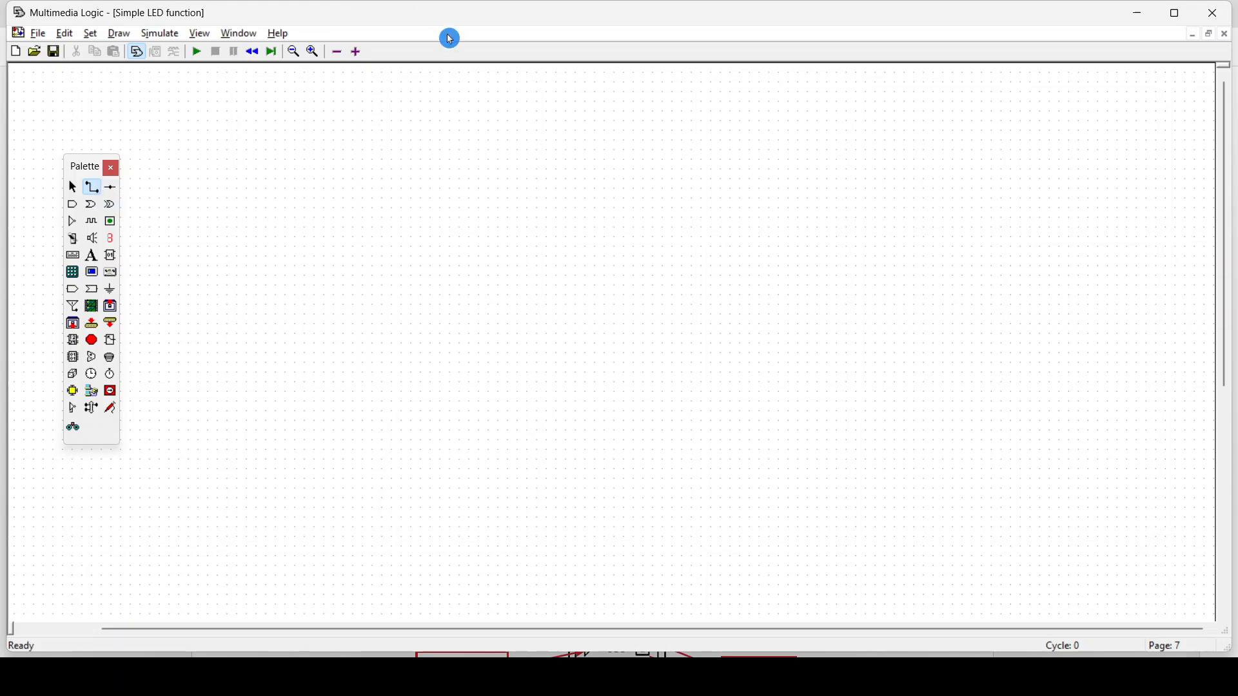
click(90, 188)
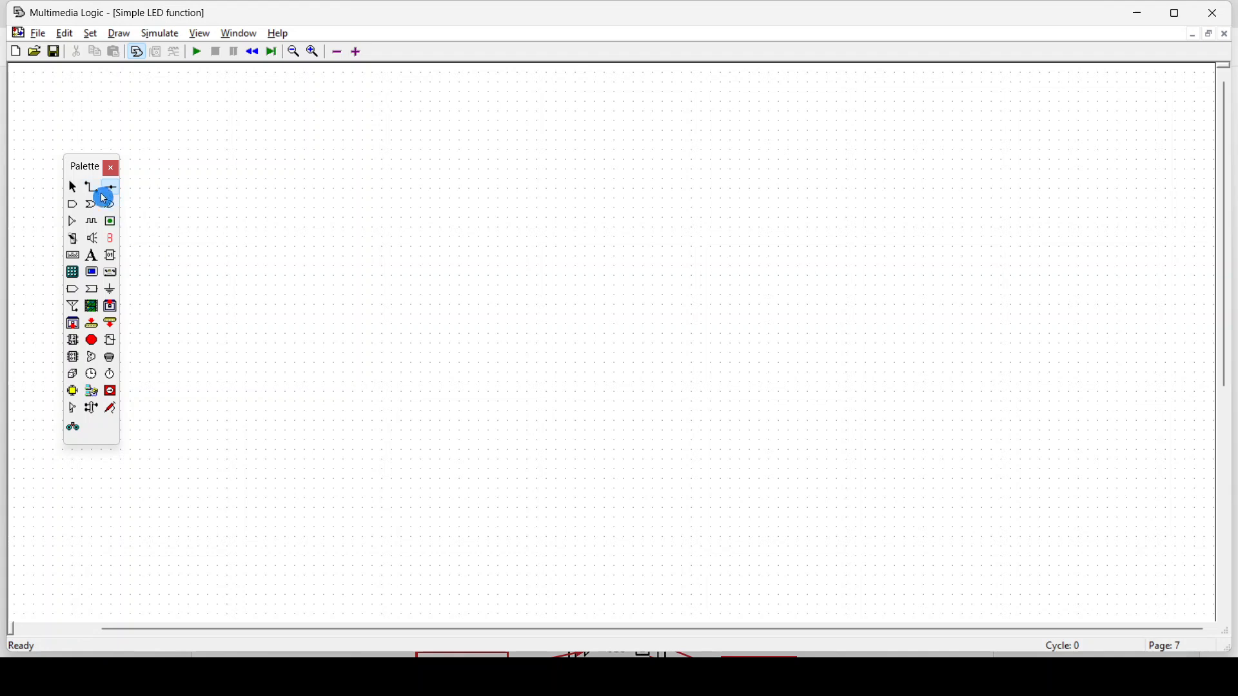
click(307, 180)
click(75, 191)
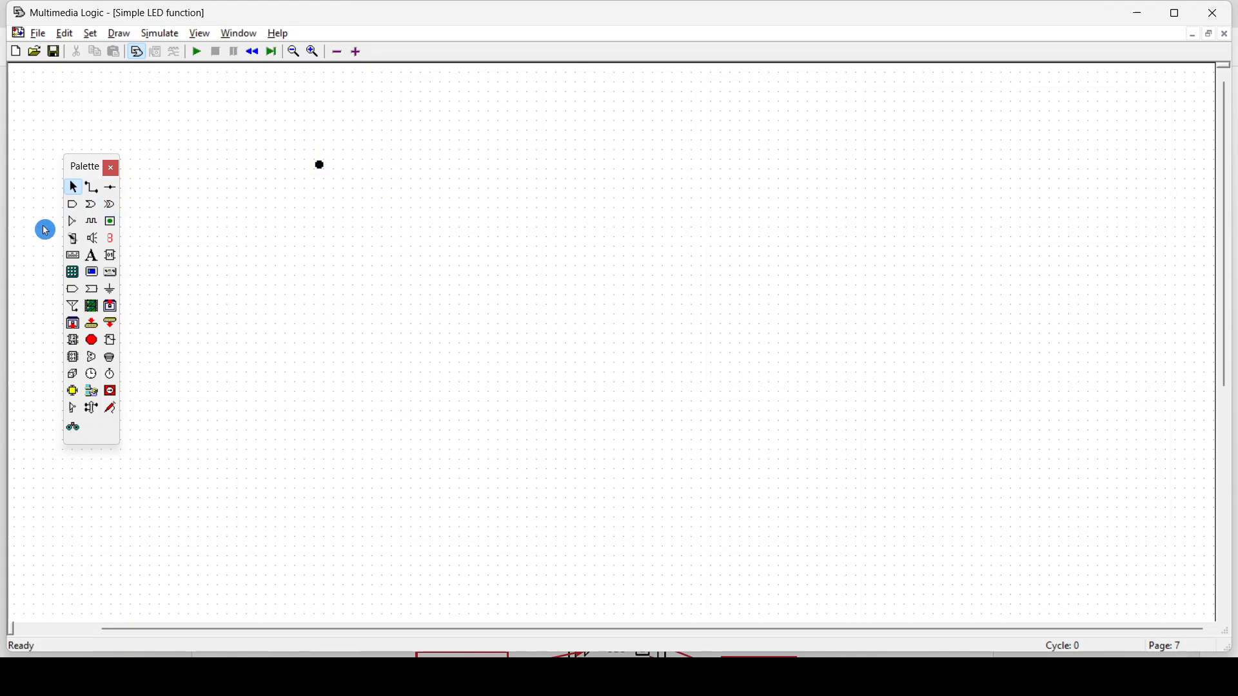
Place an AND gate near the middle of page 7 and an OR gate below it
click(73, 207)
click(442, 284)
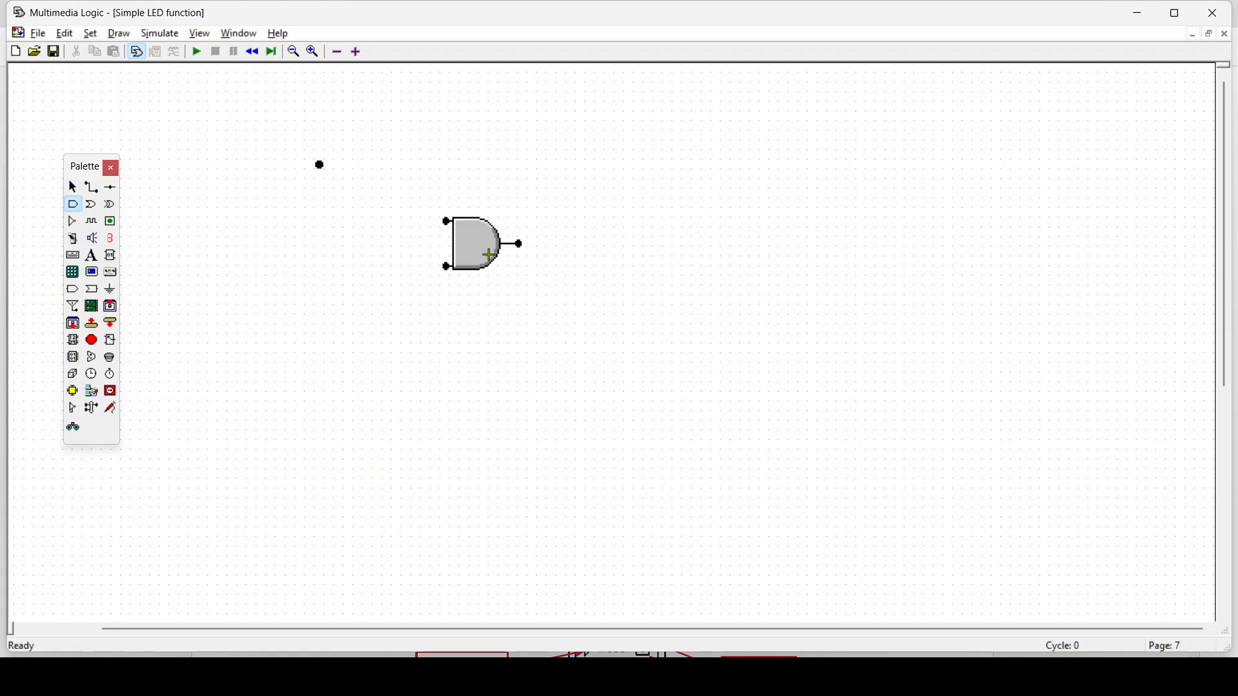
click(90, 209)
click(458, 402)
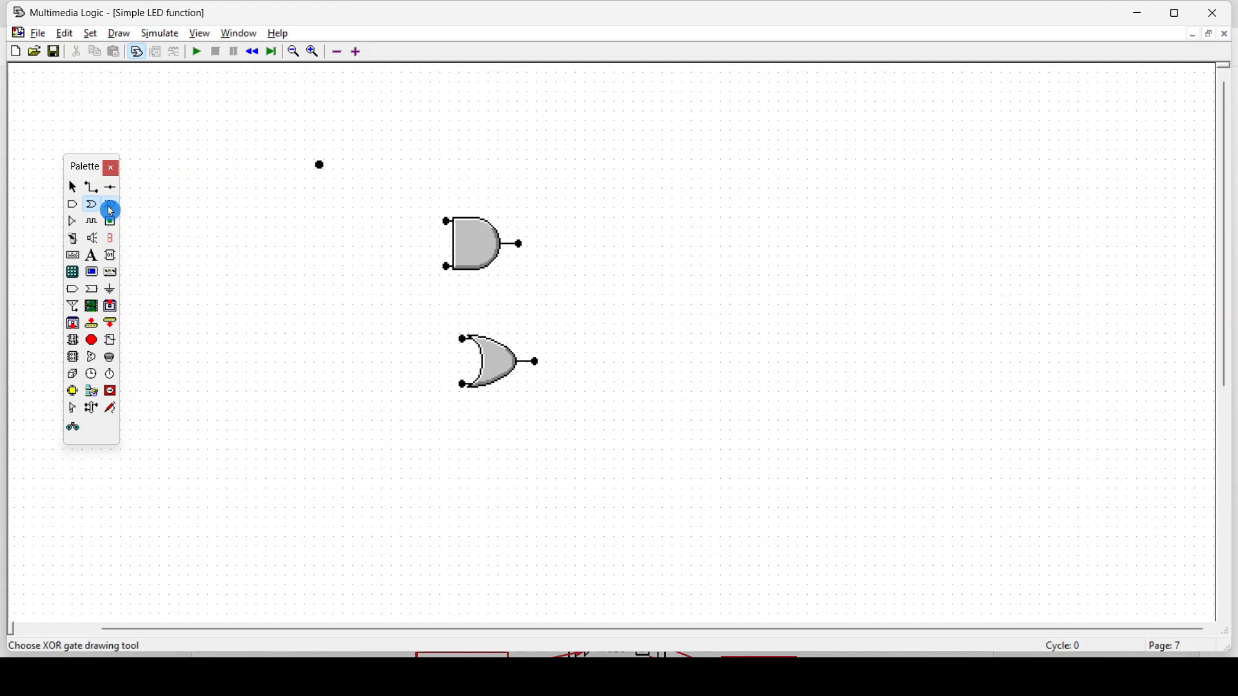
Place an XOR gate to the right of the AND gate and a NOT gate below the OR gate
click(111, 210)
click(785, 254)
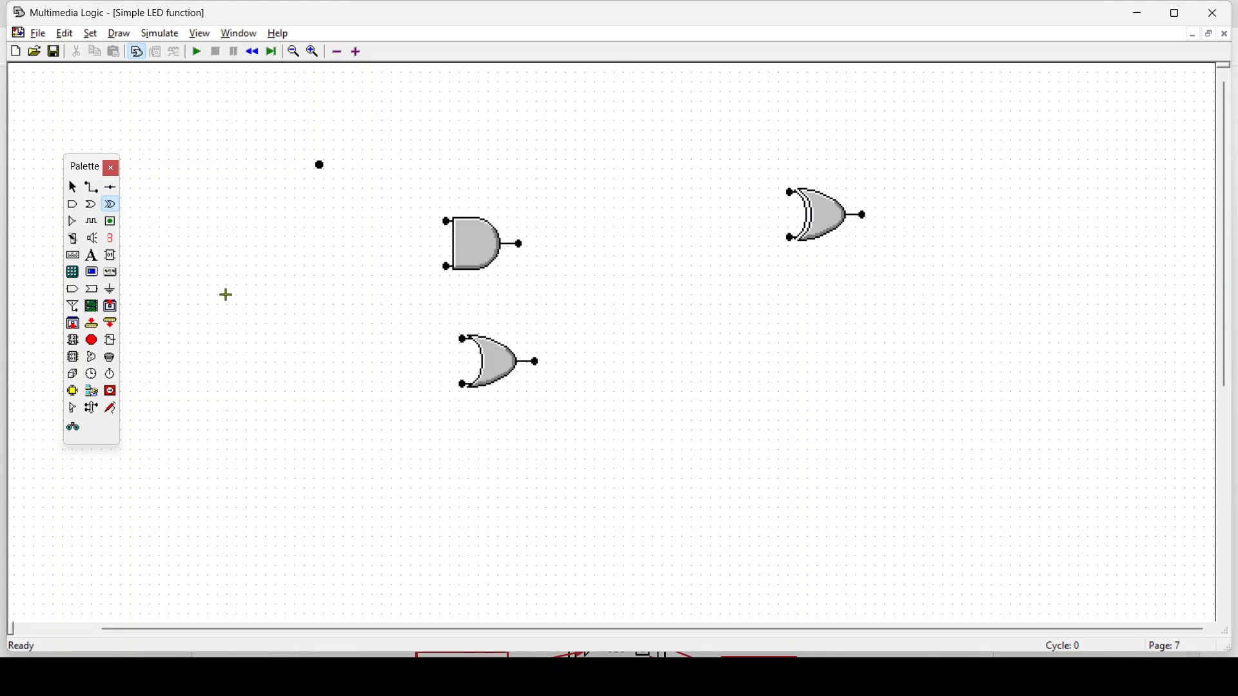
click(71, 225)
click(444, 494)
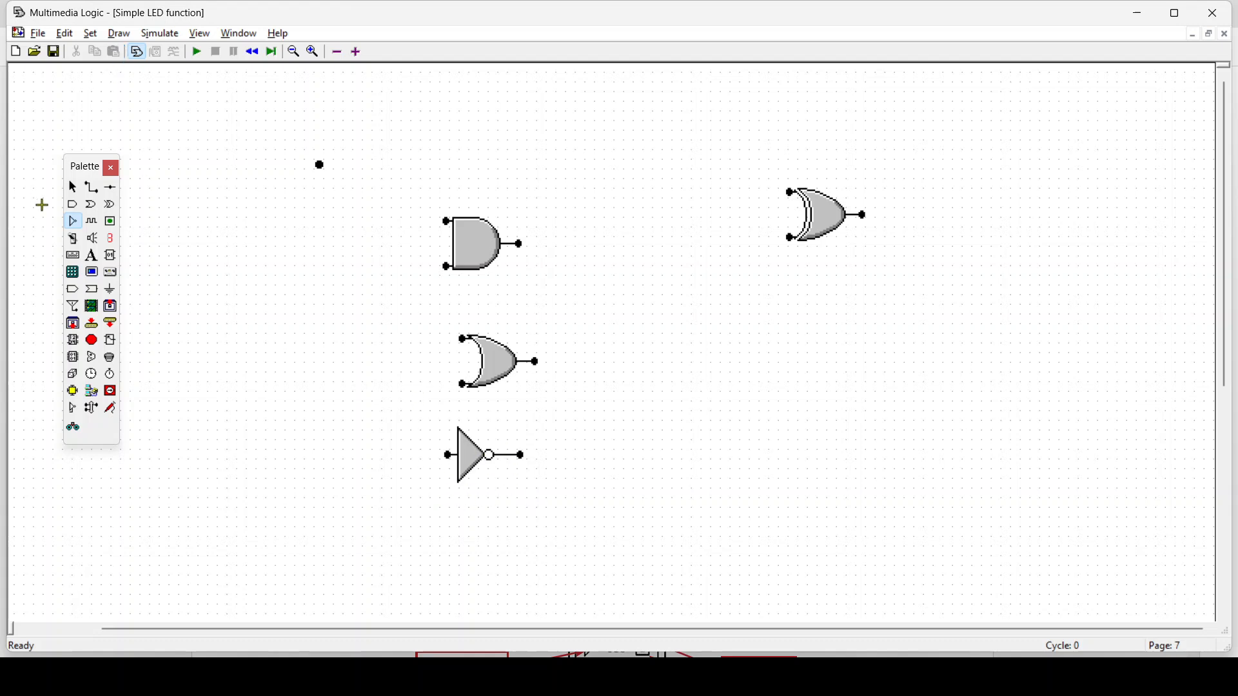
Delete the XOR gate and the connection node from the page
click(73, 191)
click(798, 236)
key(Delete)
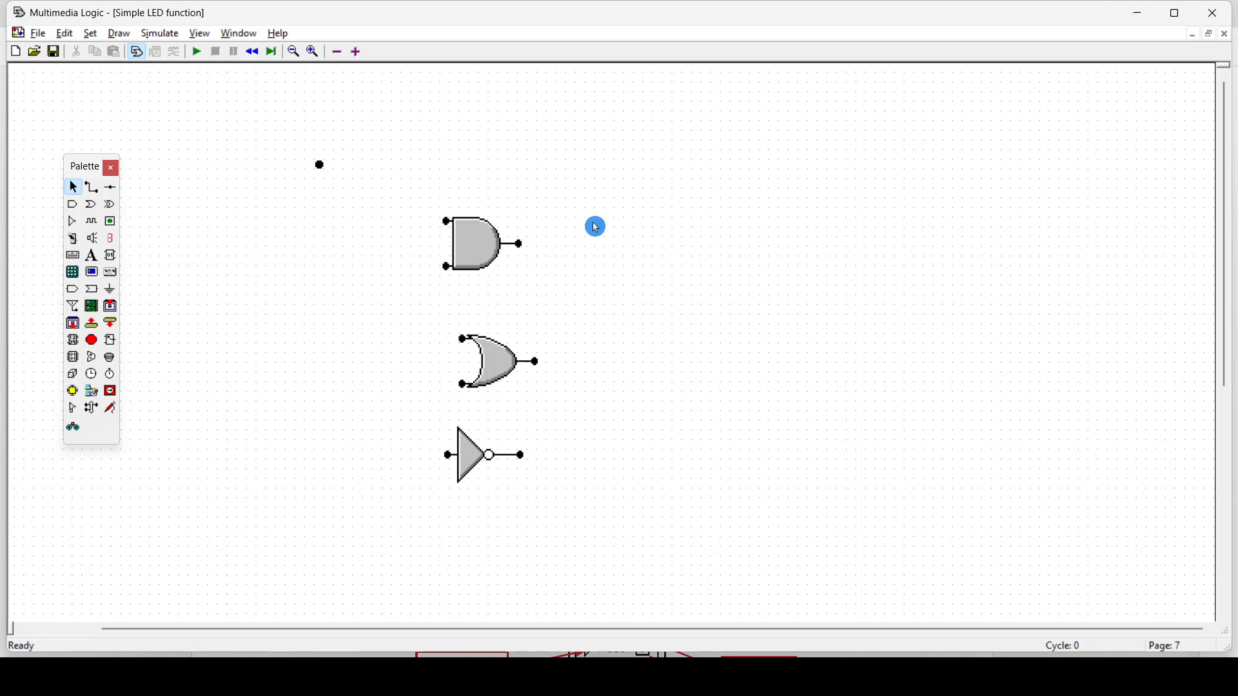
click(477, 251)
click(331, 157)
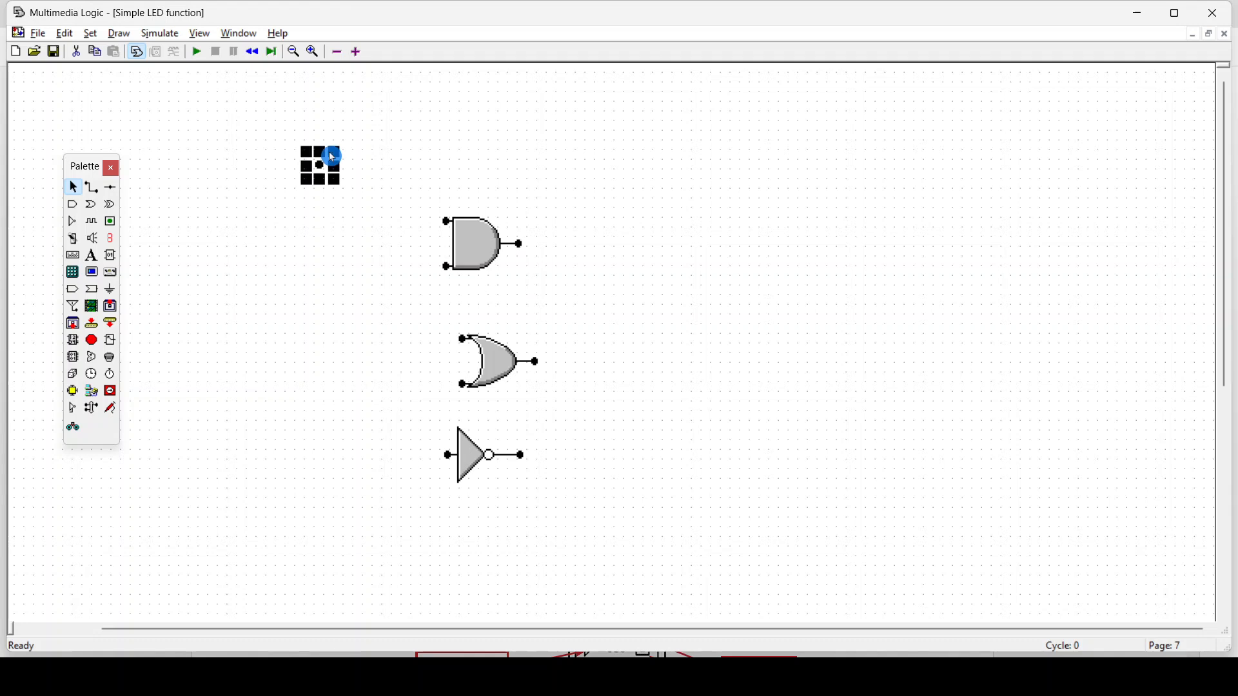
key(Delete)
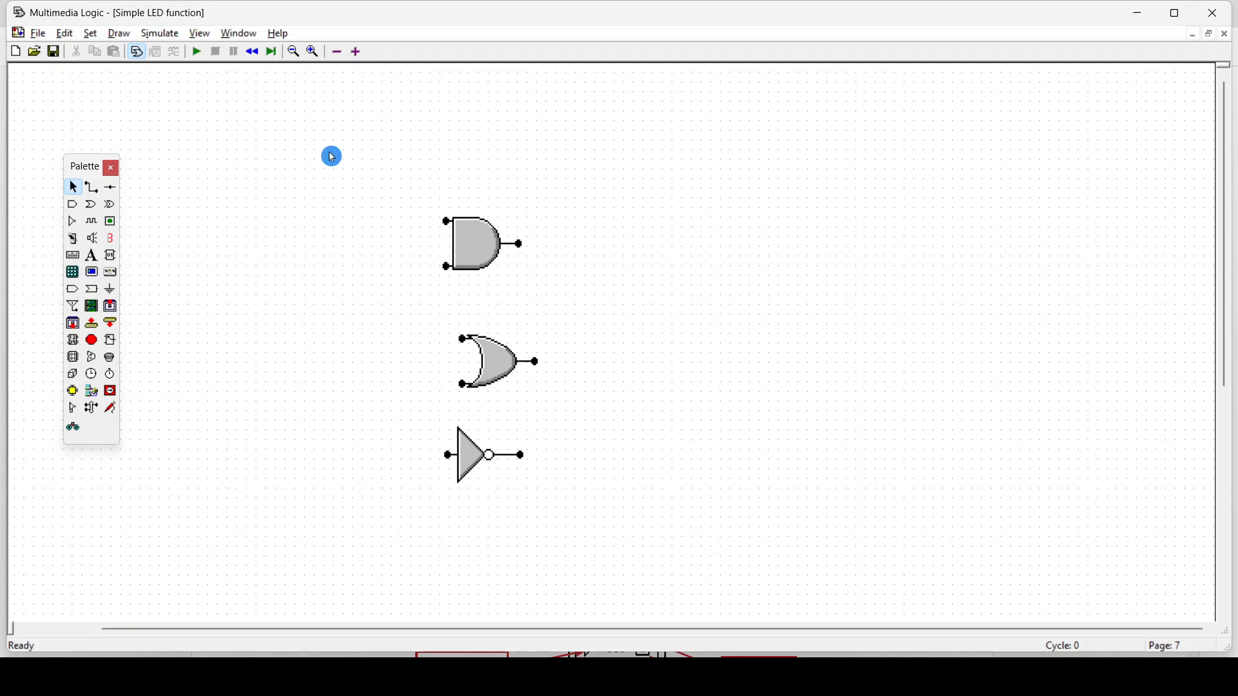
Place a switch to the left of the AND gate
click(76, 240)
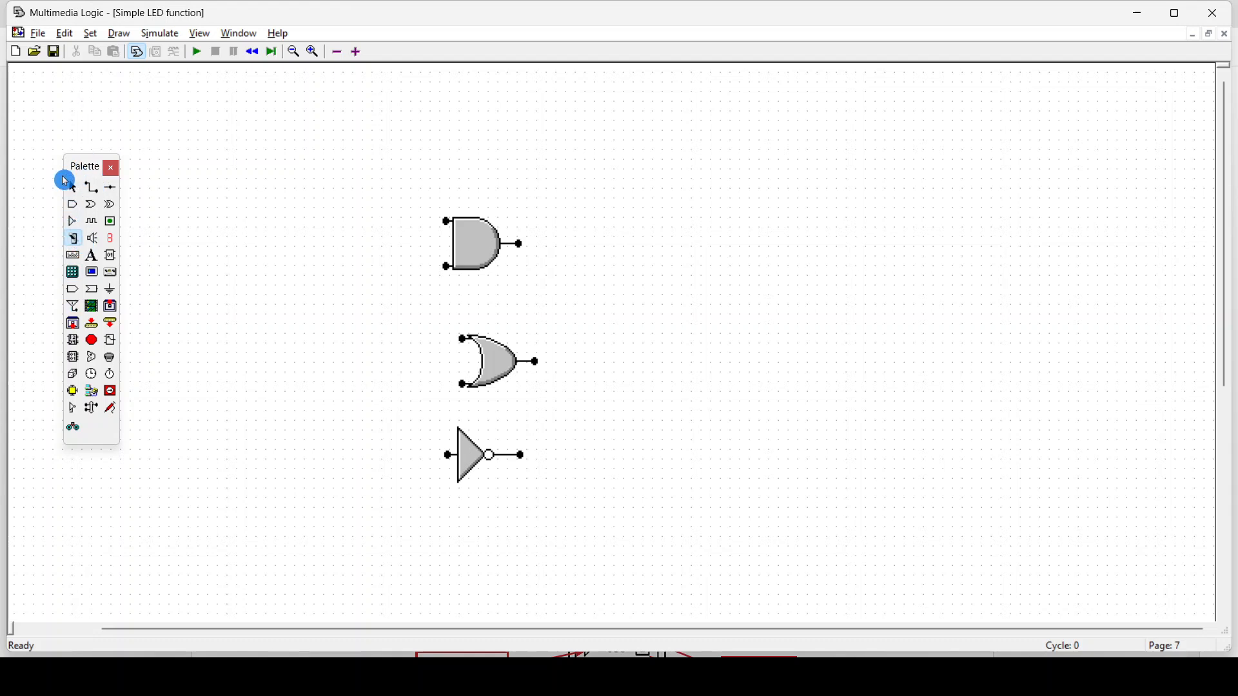
click(73, 238)
click(268, 274)
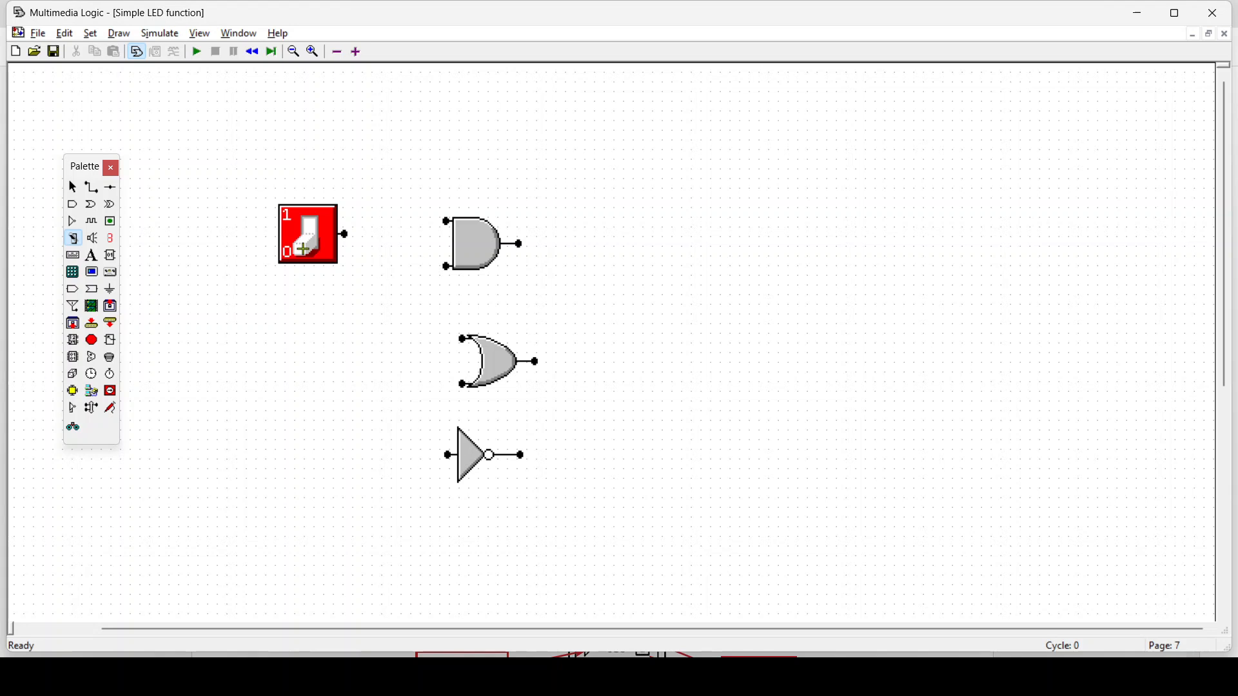
Place a buzzer below the switch and an LED well to the right of the AND gate
click(94, 242)
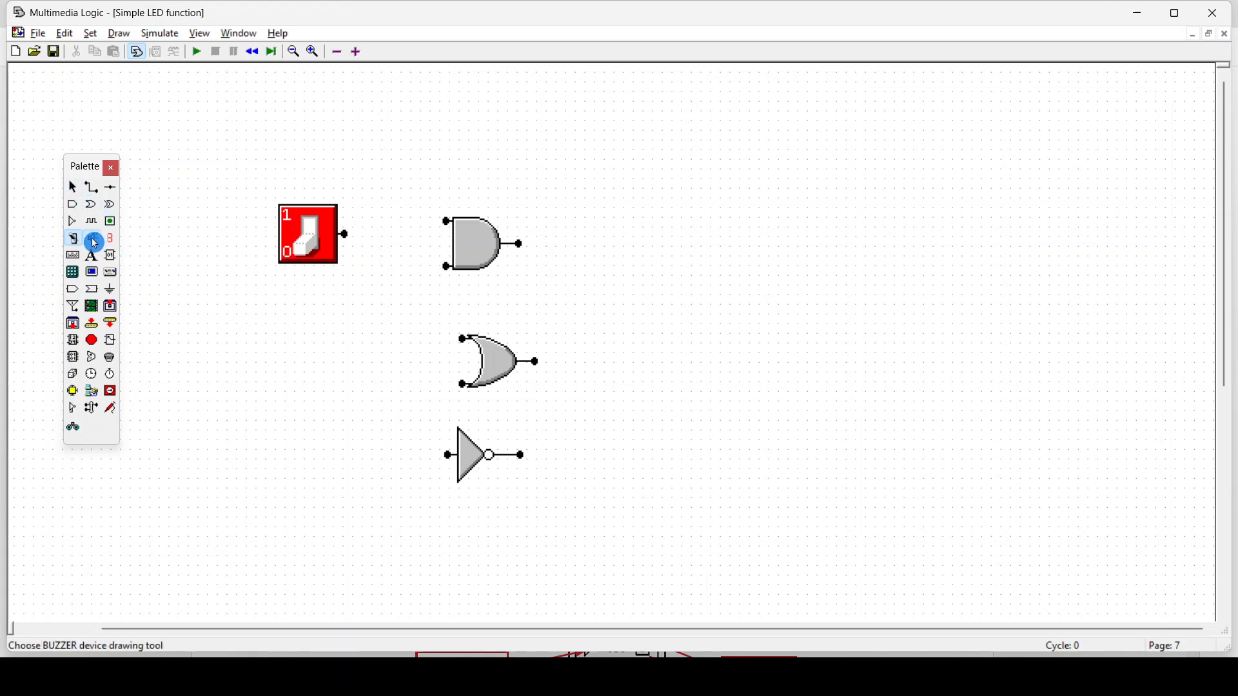
click(250, 388)
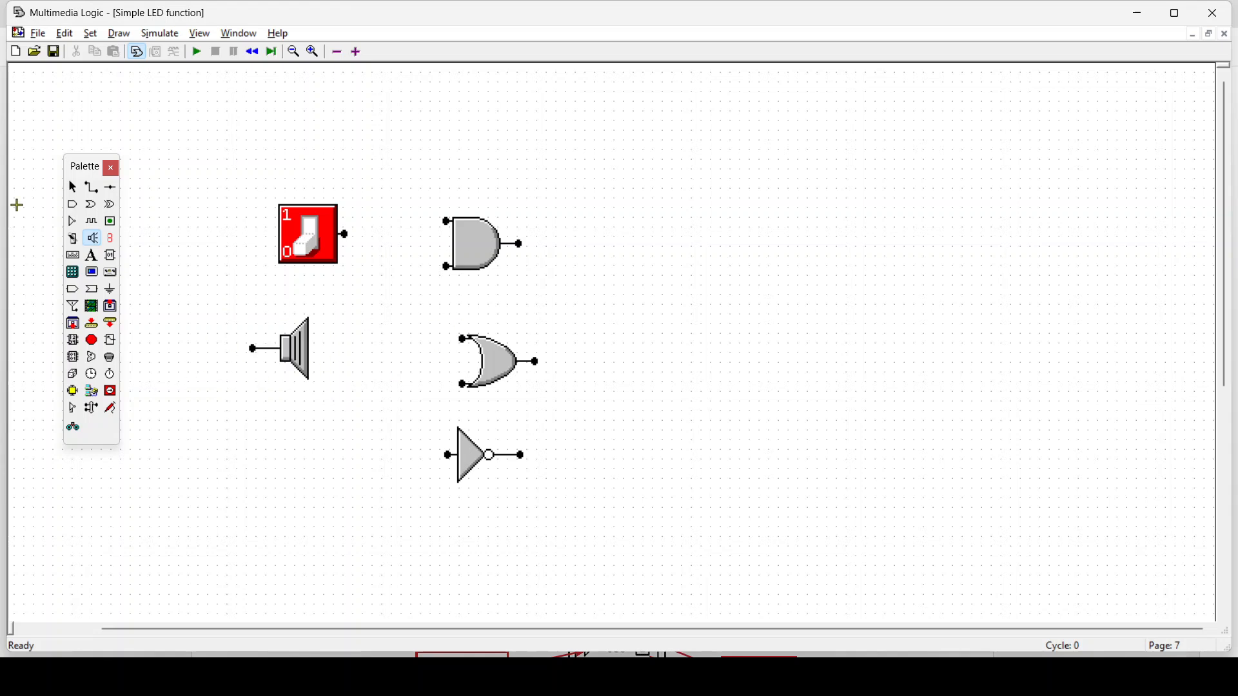
click(114, 225)
click(802, 274)
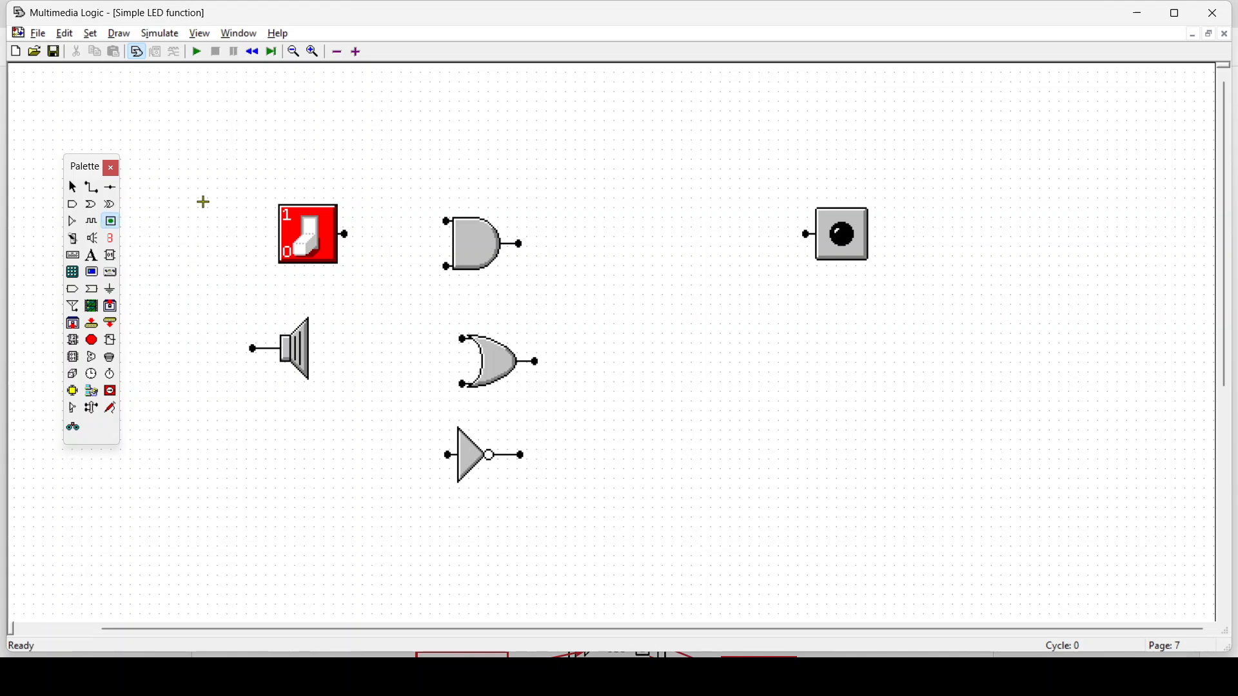
Place five more NOT gates around the LED on the right side of the page
click(76, 224)
click(940, 403)
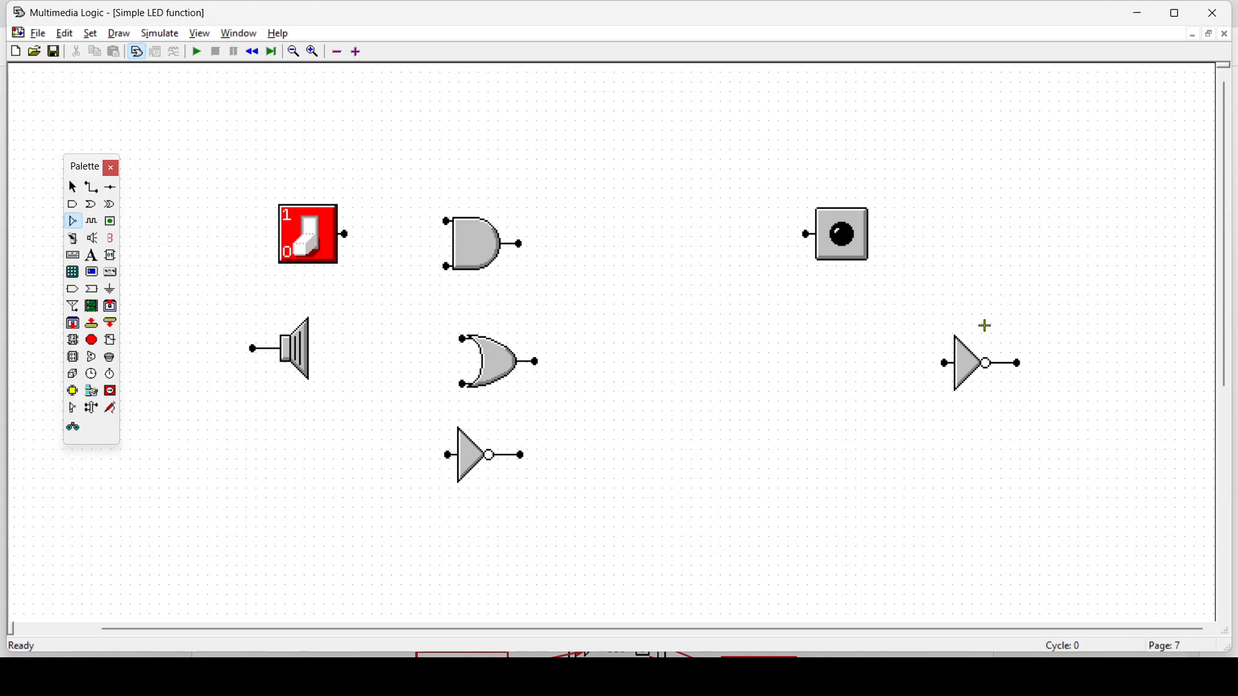
click(961, 368)
drag(960, 368, 878, 320)
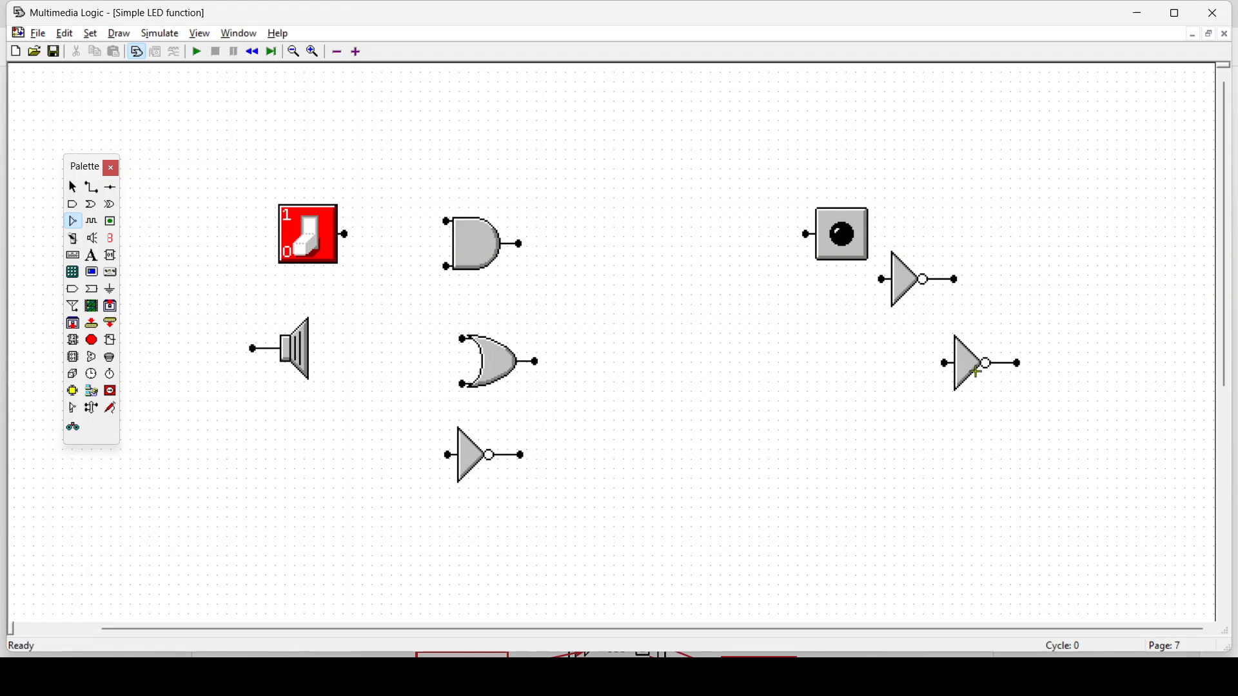
drag(969, 368, 993, 540)
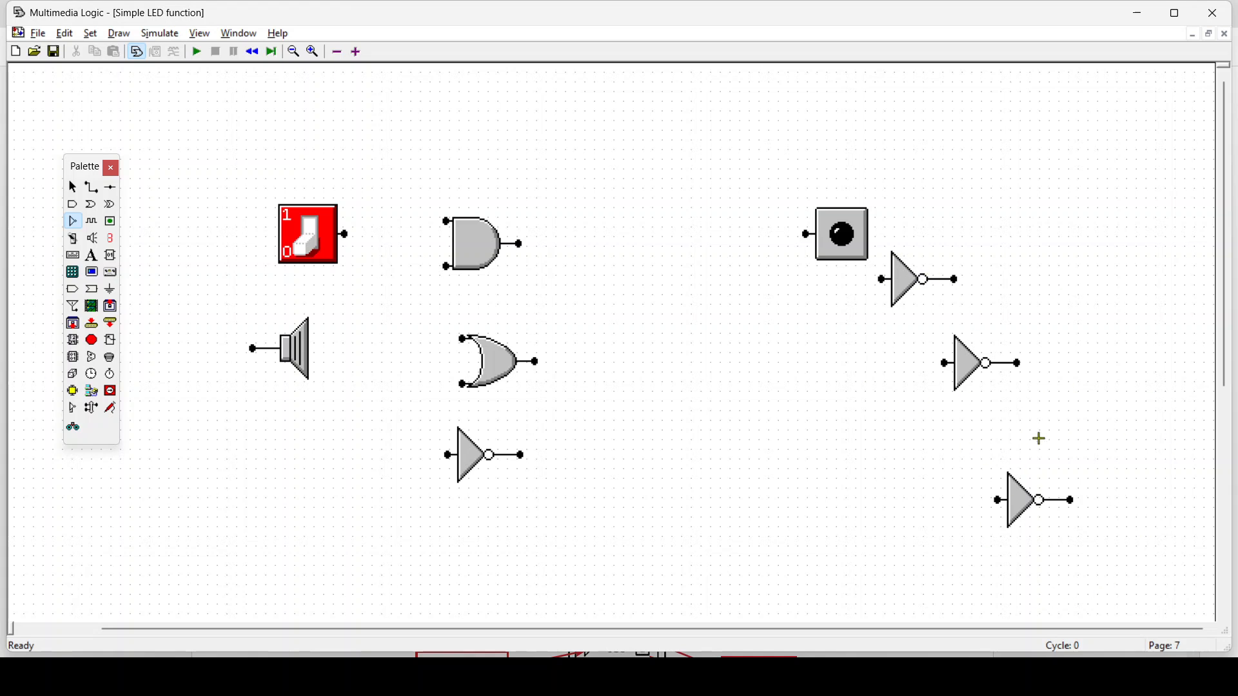
click(1014, 190)
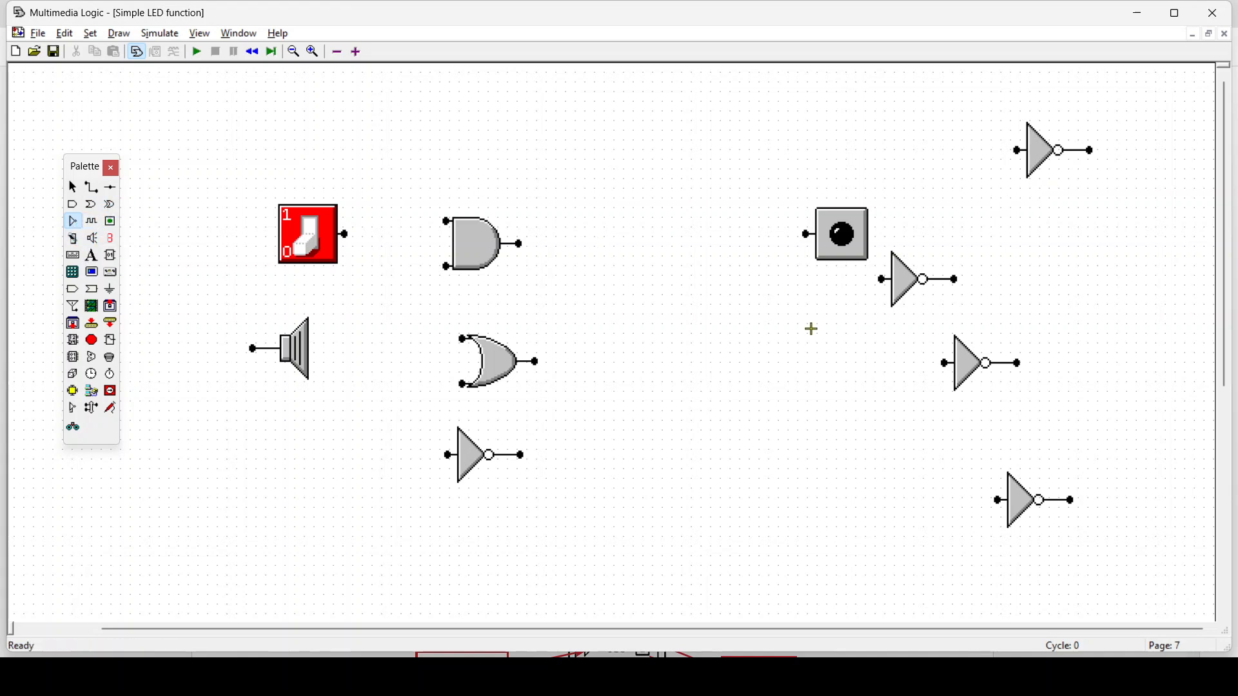
click(794, 427)
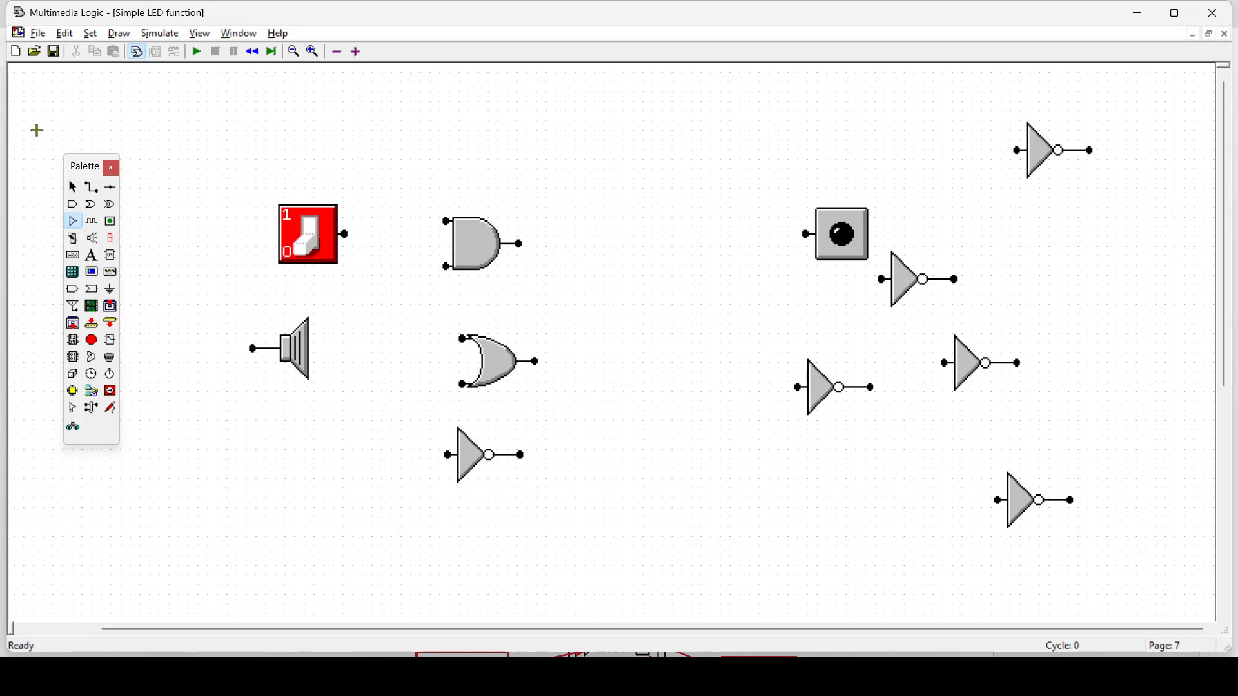
Delete the five extra NOT gates surrounding the LED on page 7, one after another
click(74, 188)
click(814, 397)
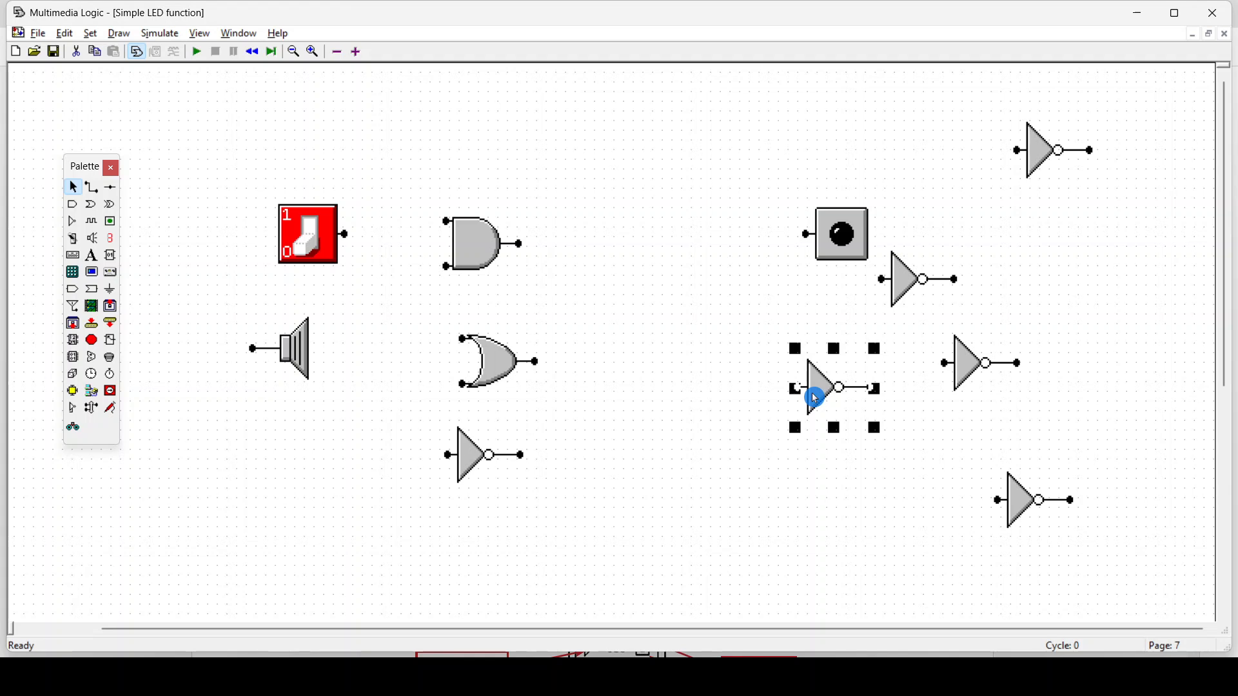
key(Delete)
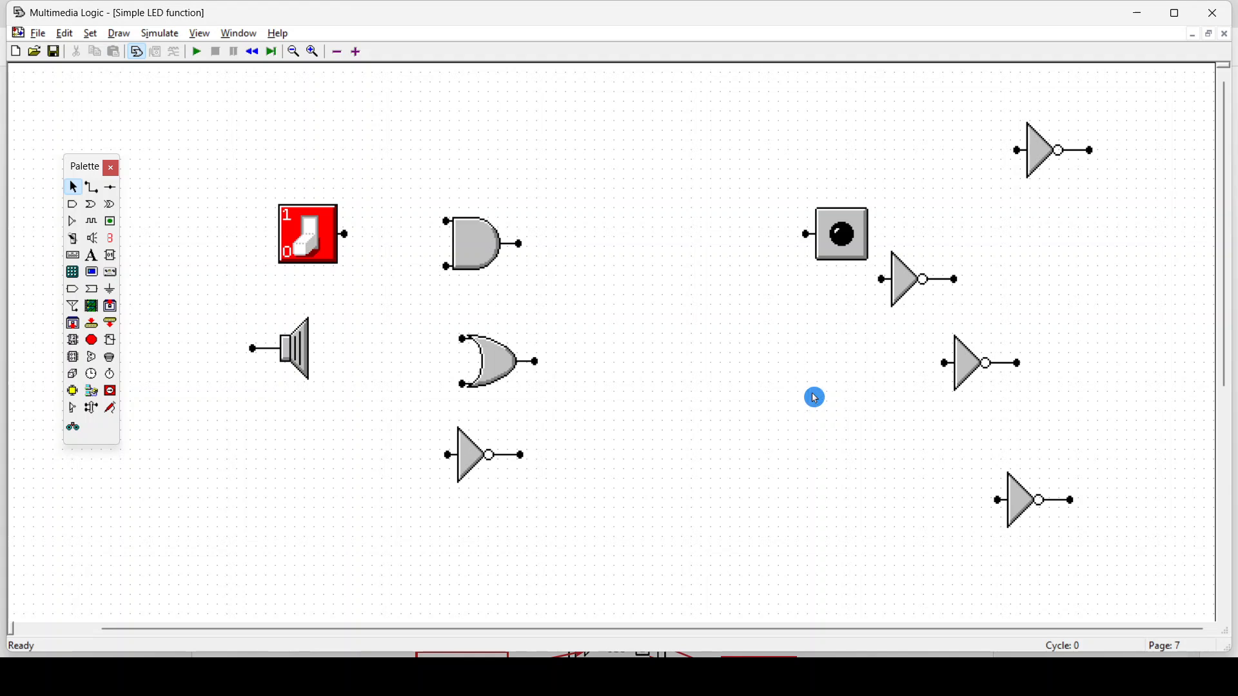
click(976, 383)
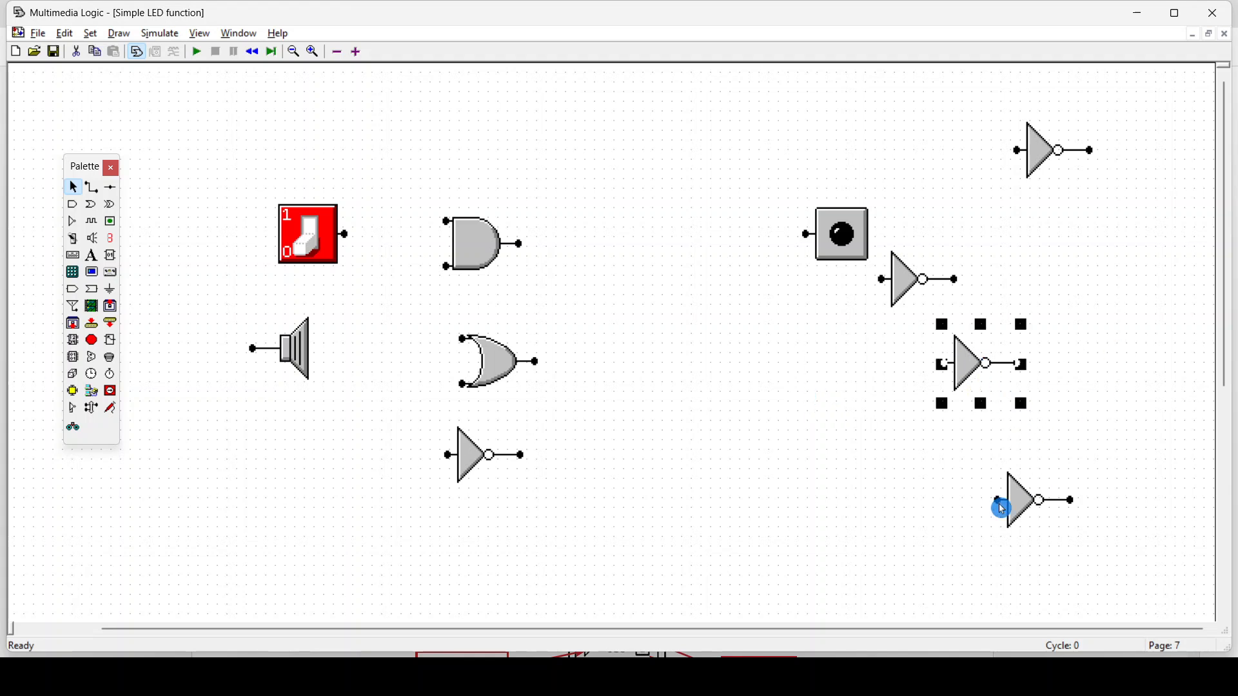
key(Delete)
click(913, 284)
key(Delete)
click(1024, 534)
key(Delete)
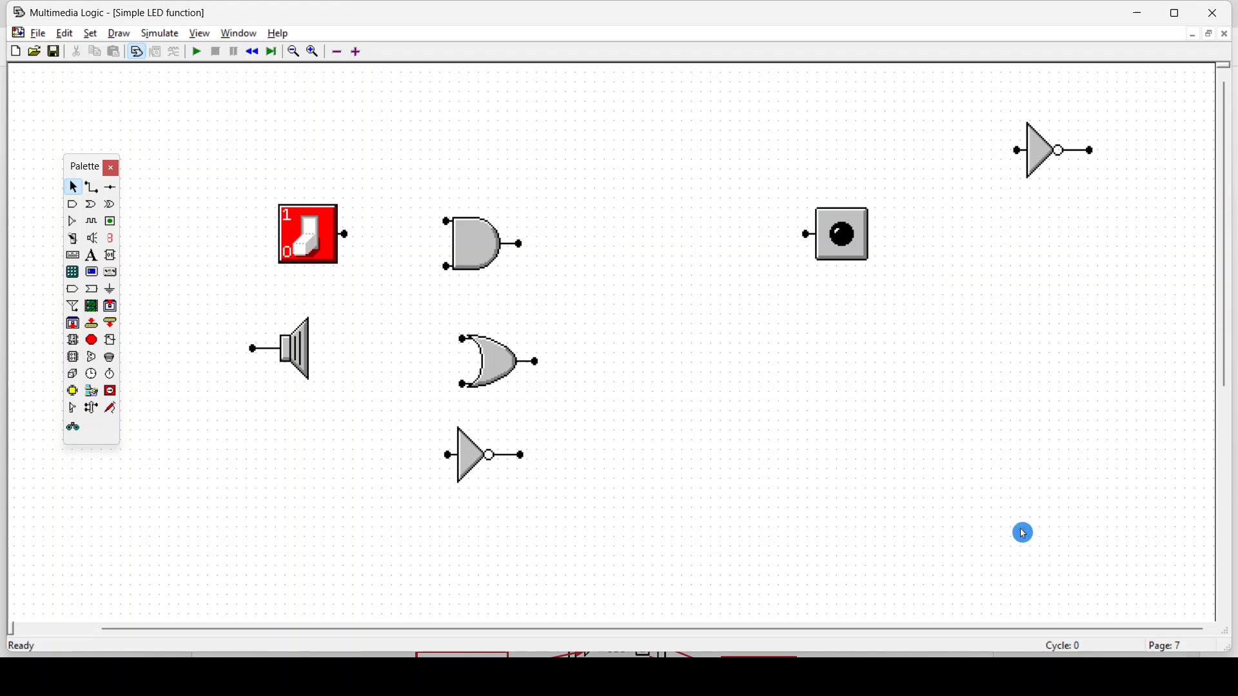
click(1039, 142)
key(Delete)
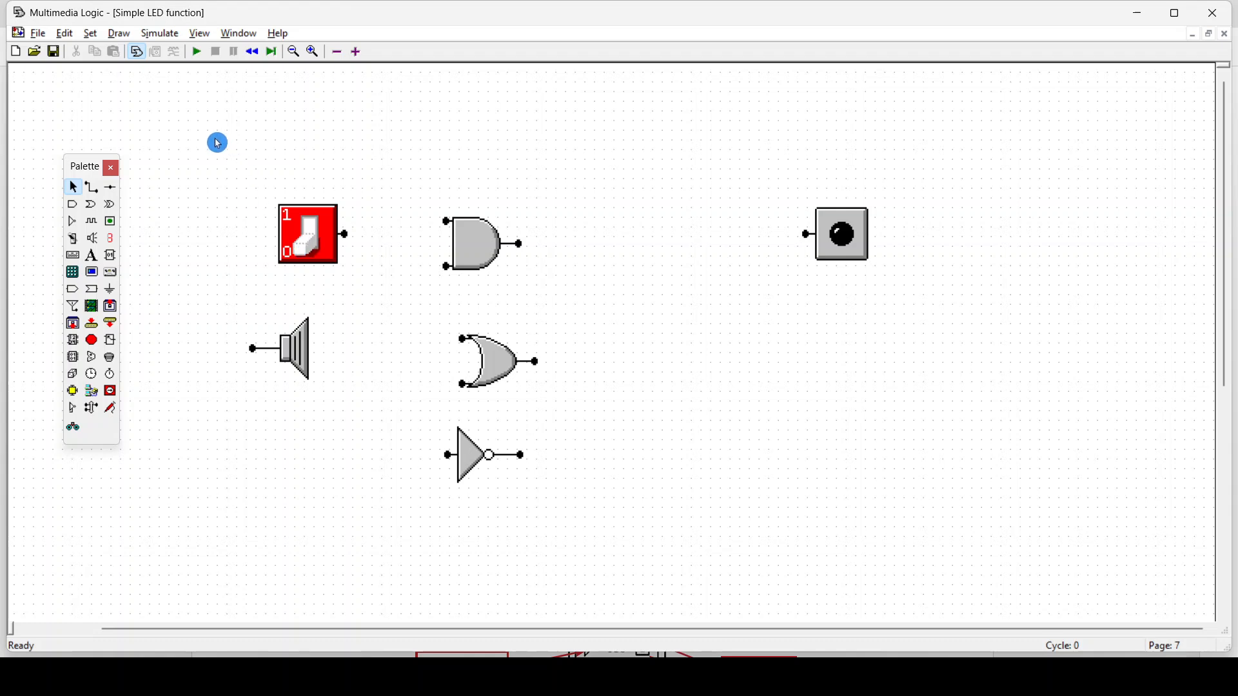
Select all remaining gates and devices on page 7 together and delete them at once
drag(218, 143, 910, 536)
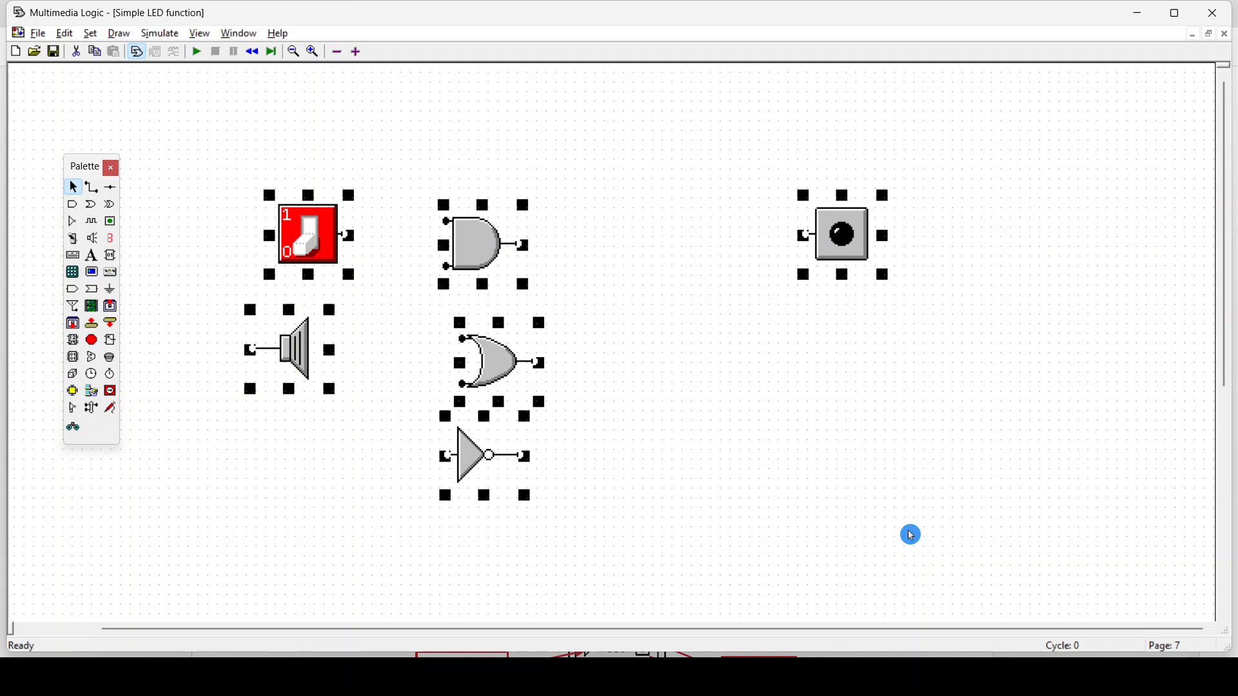
key(Delete)
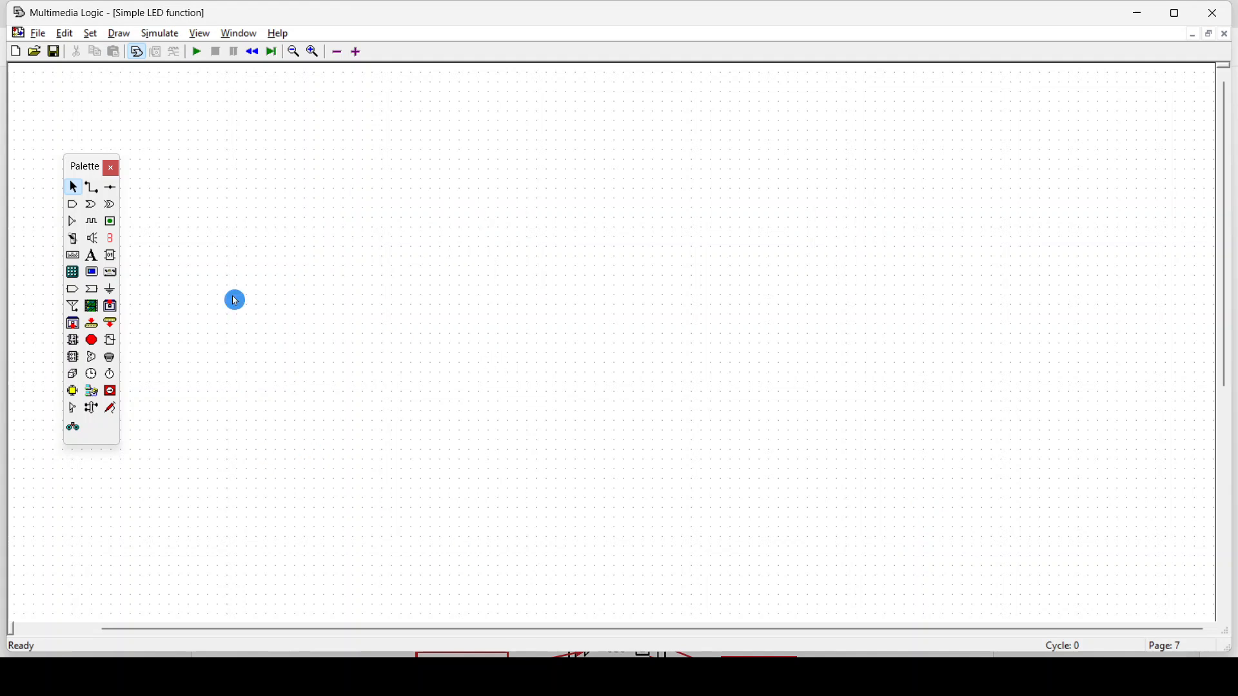
Return to page 1 and point out its LED and switch by selecting each one, leaving nothing selected
click(336, 52)
click(336, 53)
click(336, 53)
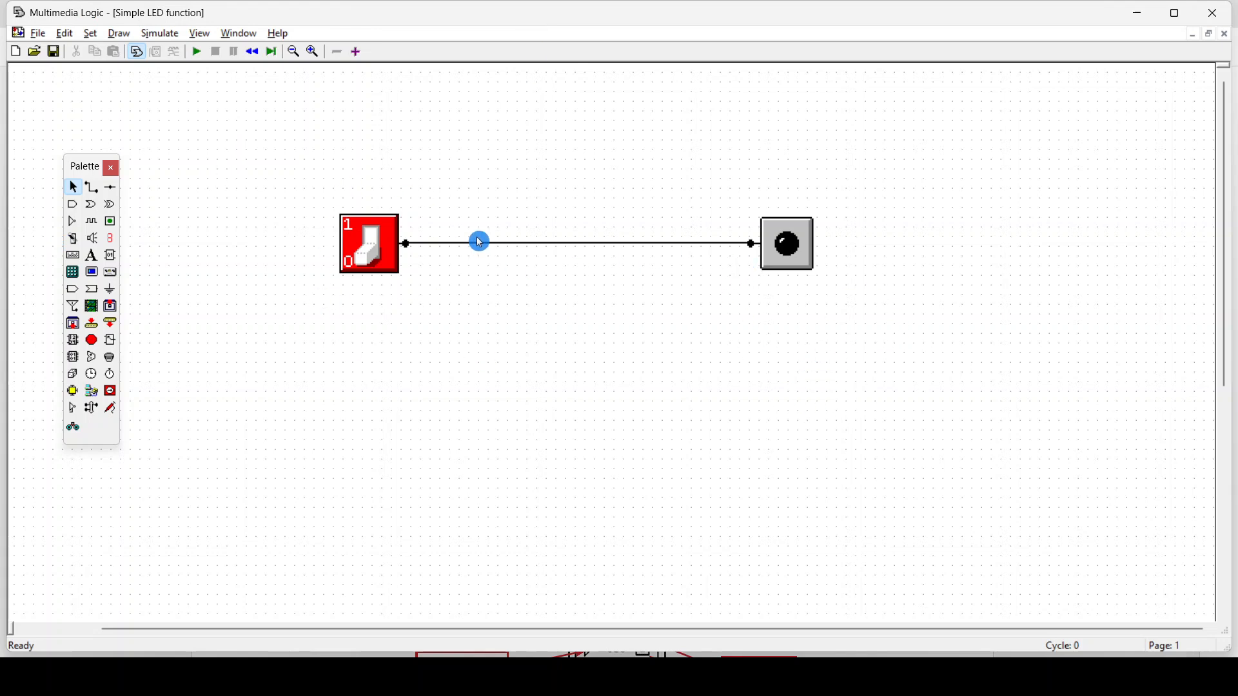
click(801, 254)
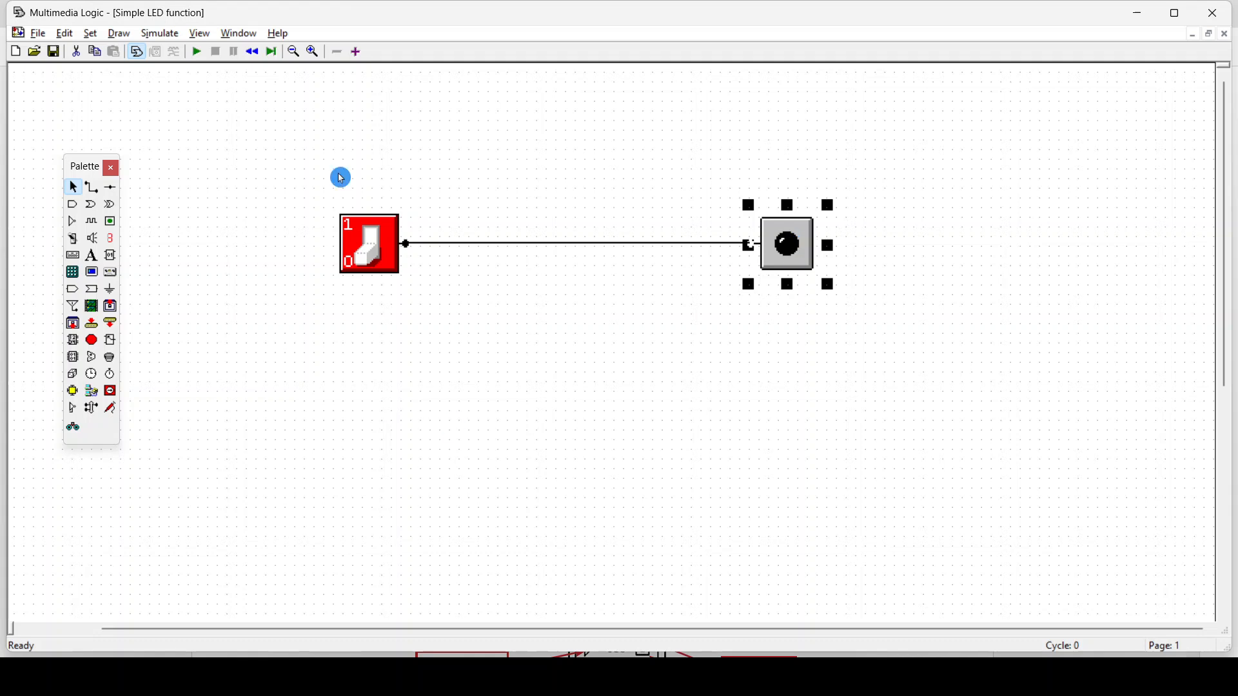
click(446, 324)
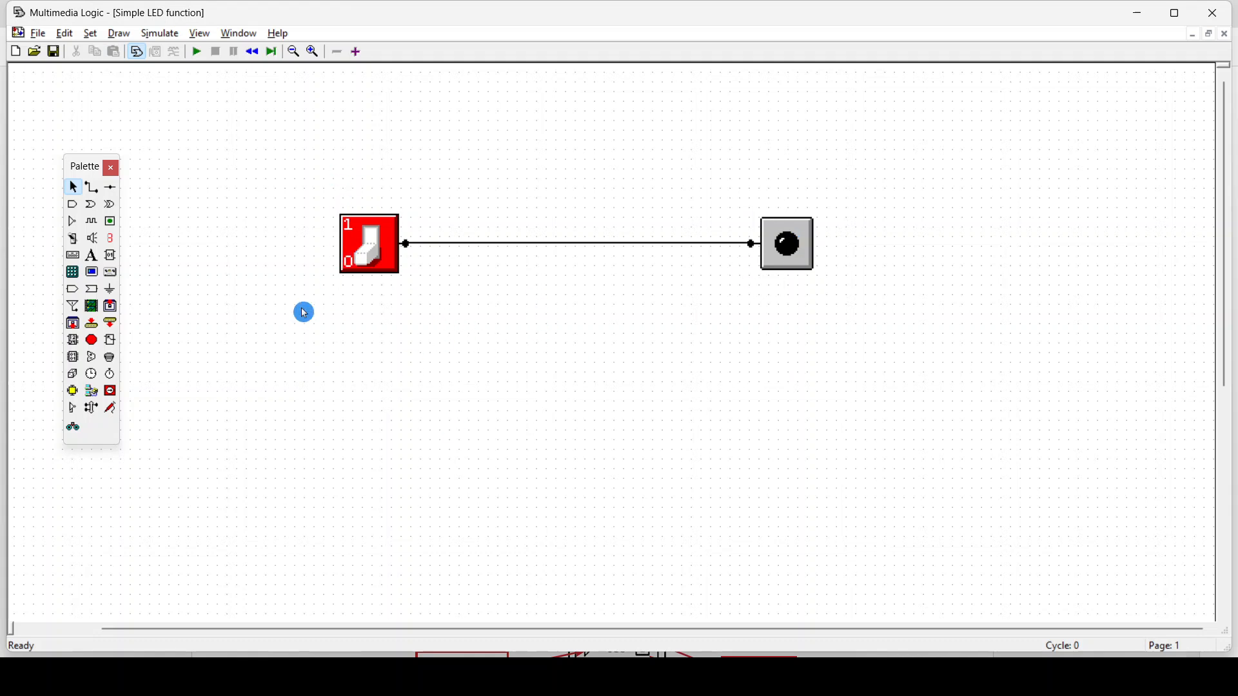
click(374, 263)
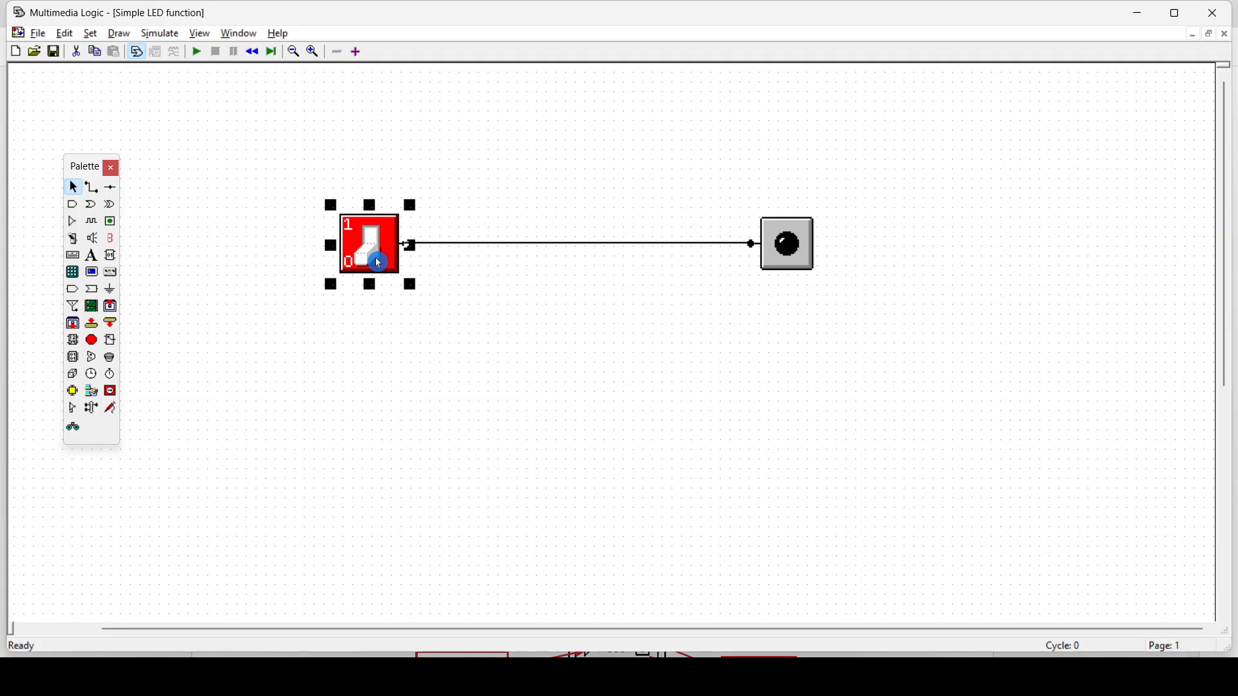
click(500, 384)
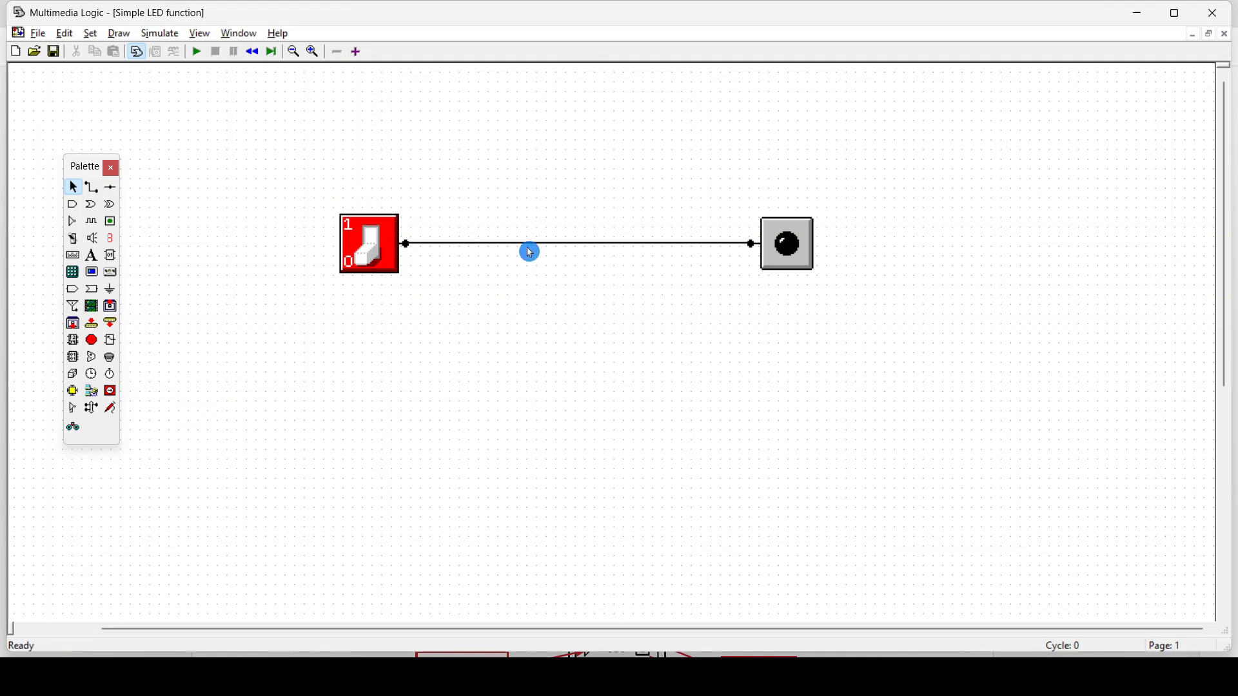
Simulate the switch-to-LED circuit on page 1, turn the switch on and off three times, and stop the simulation
click(198, 54)
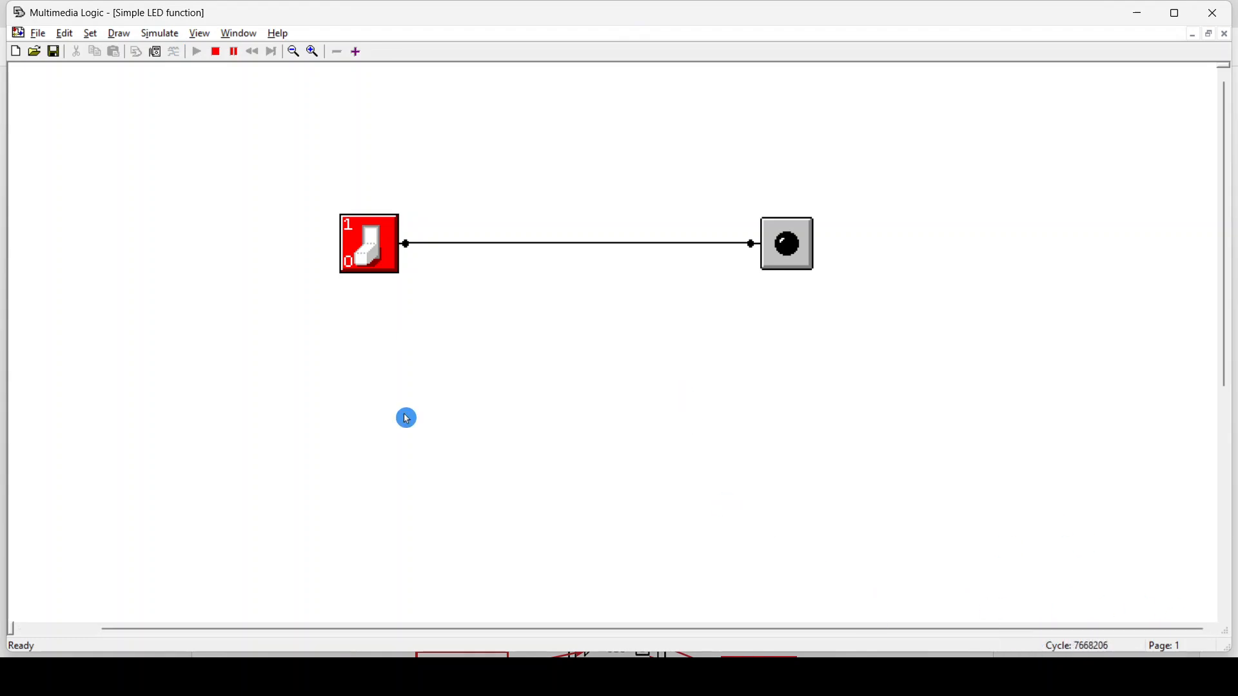
click(377, 264)
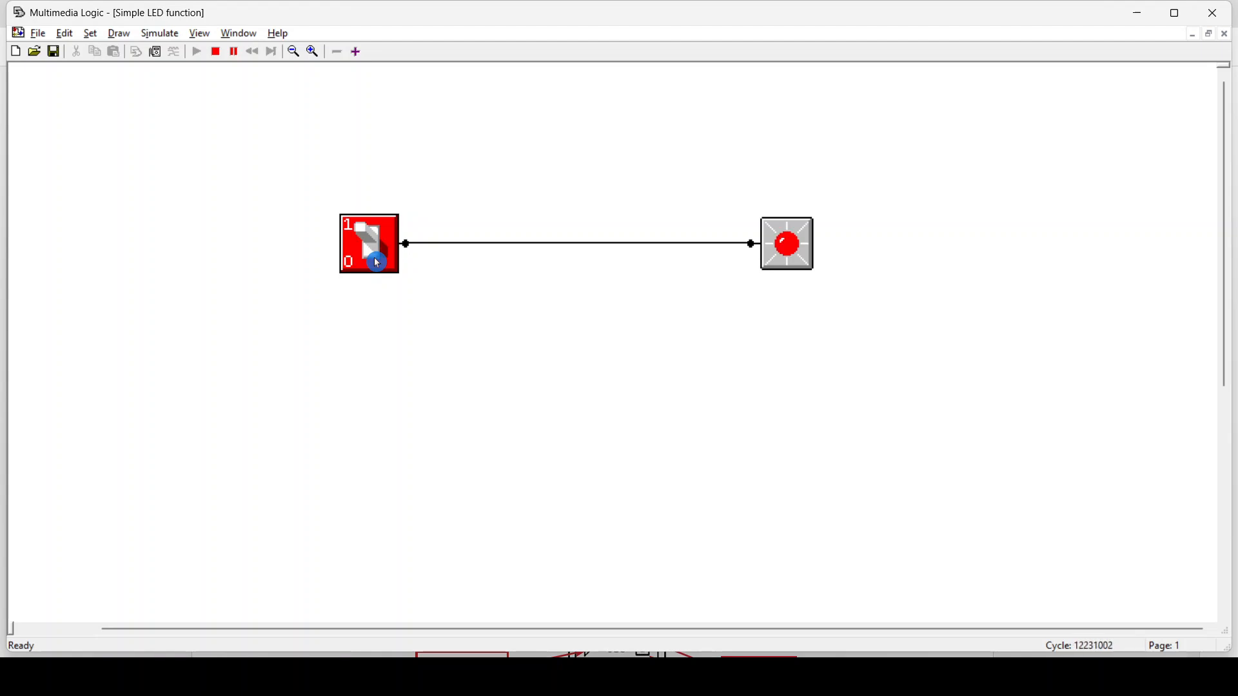
click(378, 264)
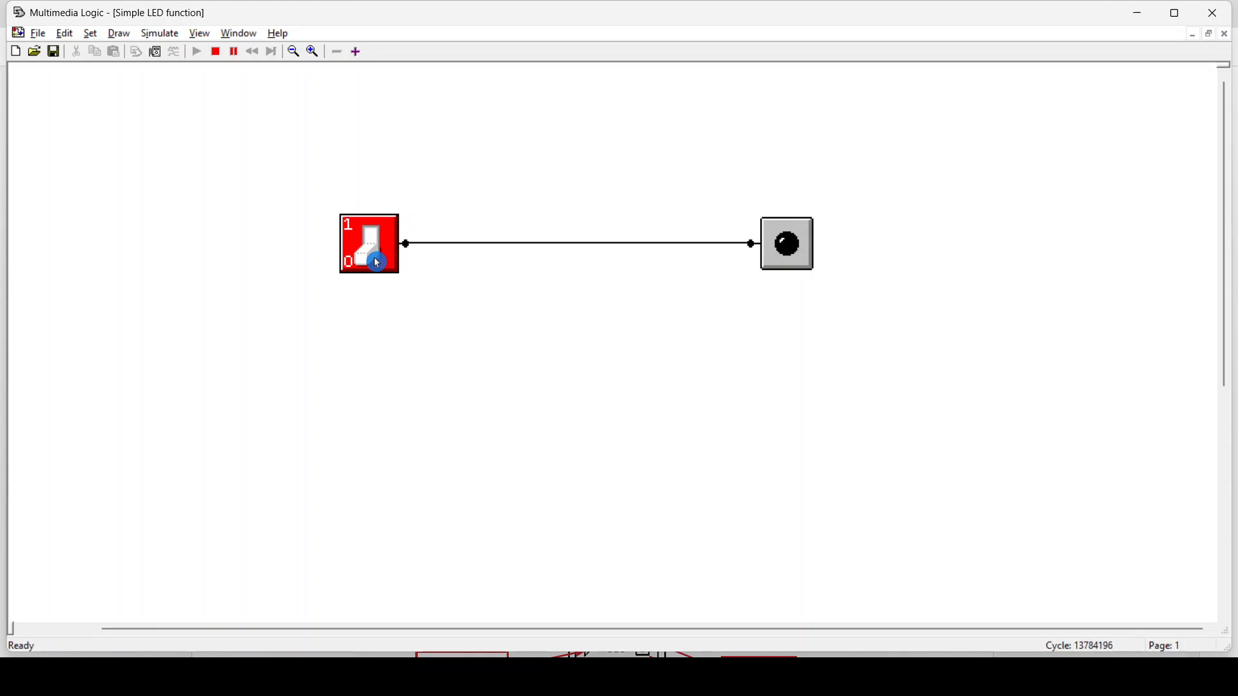
click(378, 263)
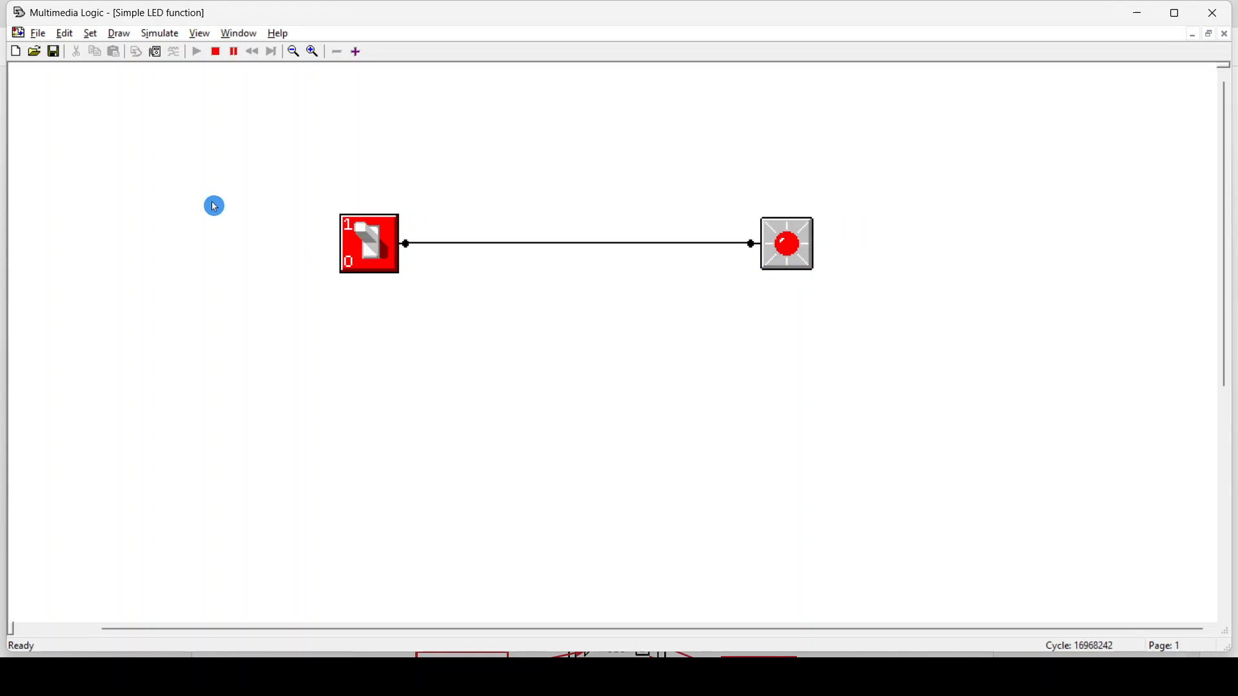
click(371, 233)
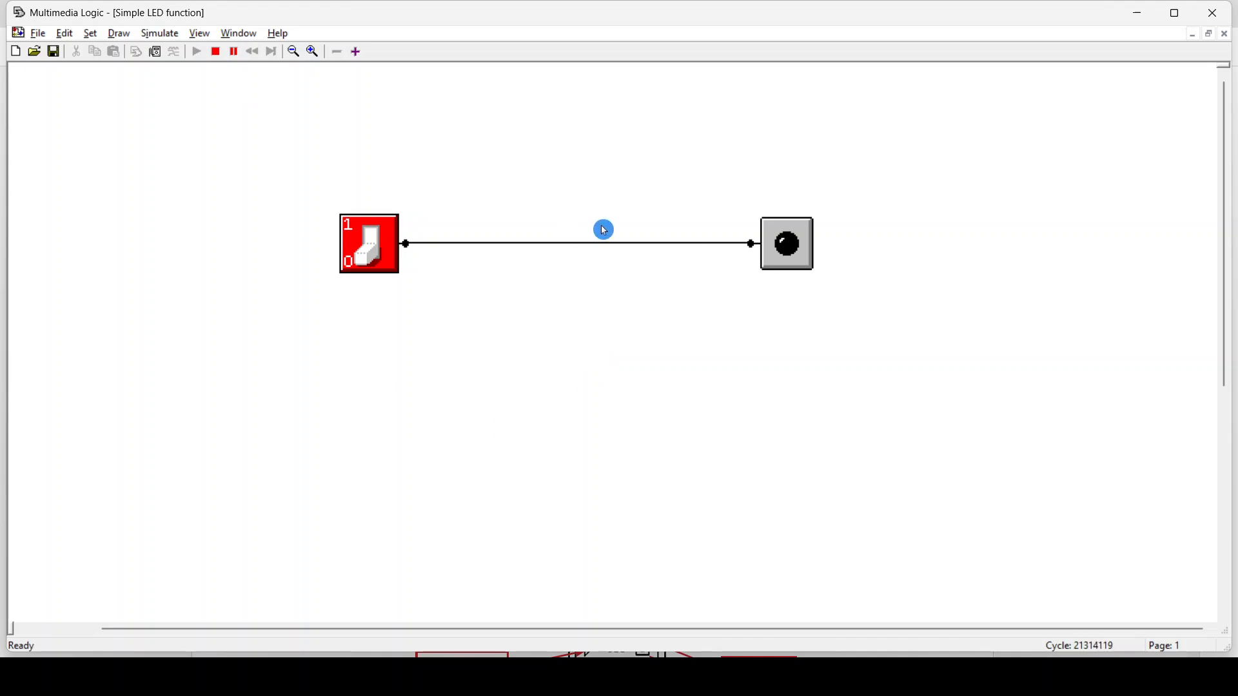
click(370, 265)
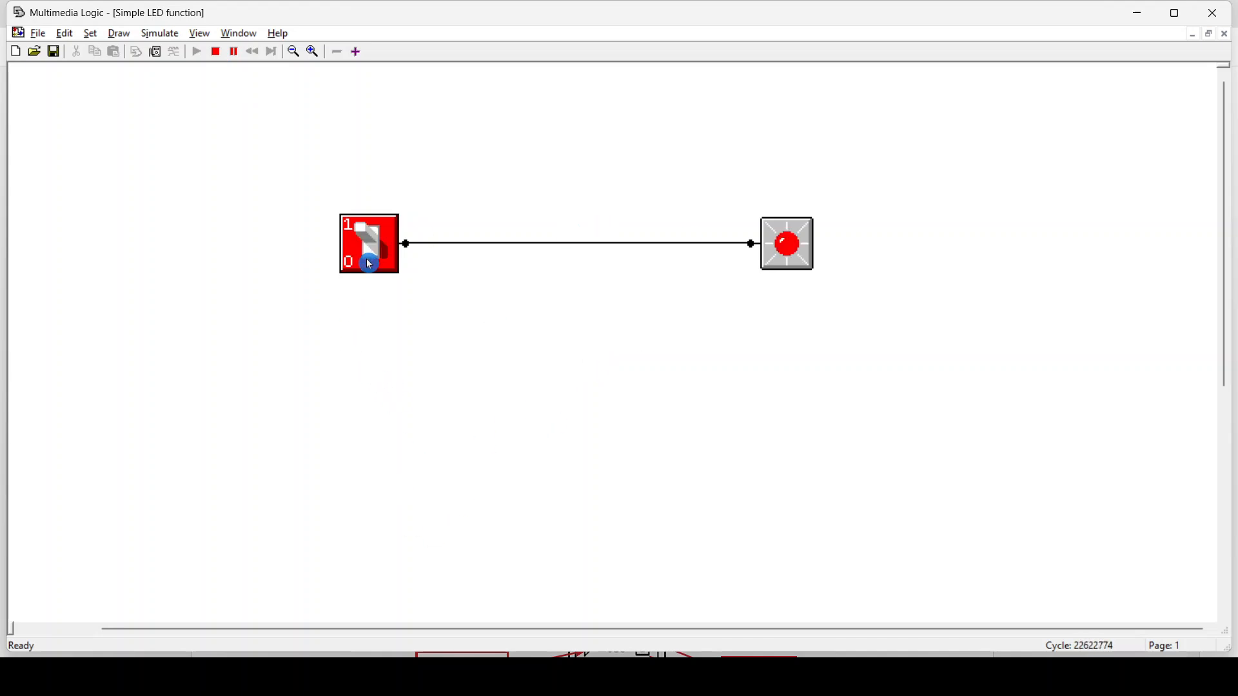
click(369, 265)
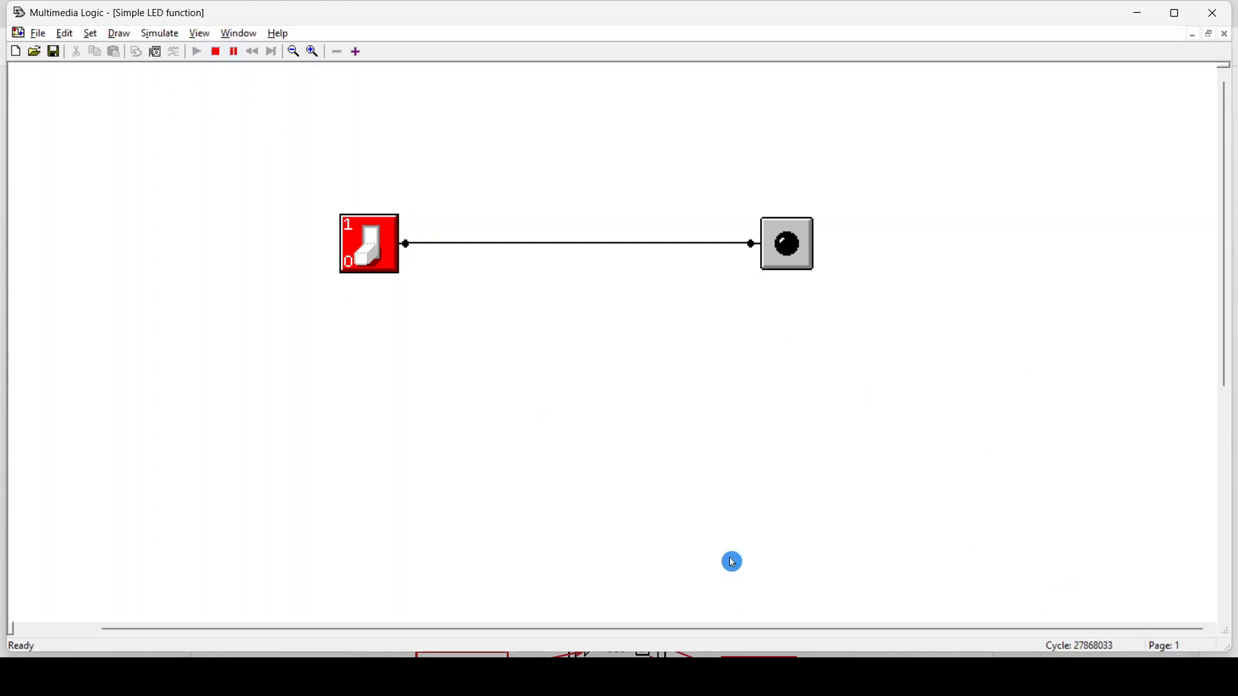
click(220, 53)
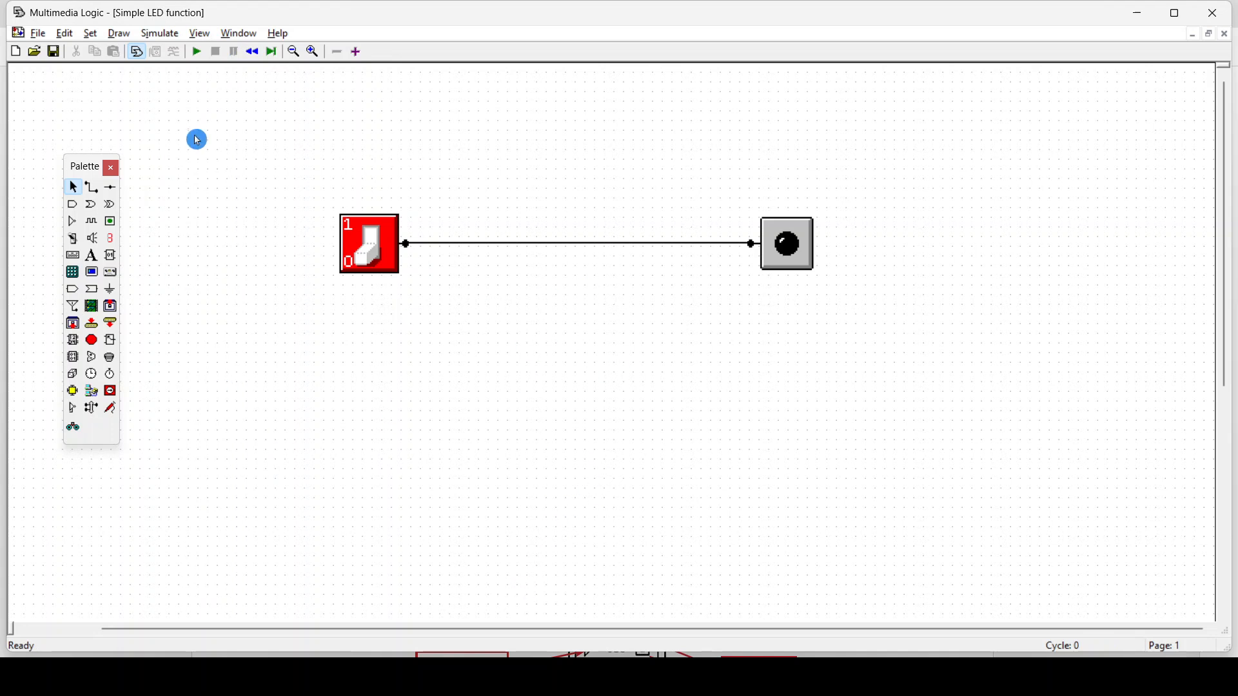
Simulate the NOT gate circuit on page 2, set its switch to 1, 0 and 1 again, and stop the simulation
click(350, 54)
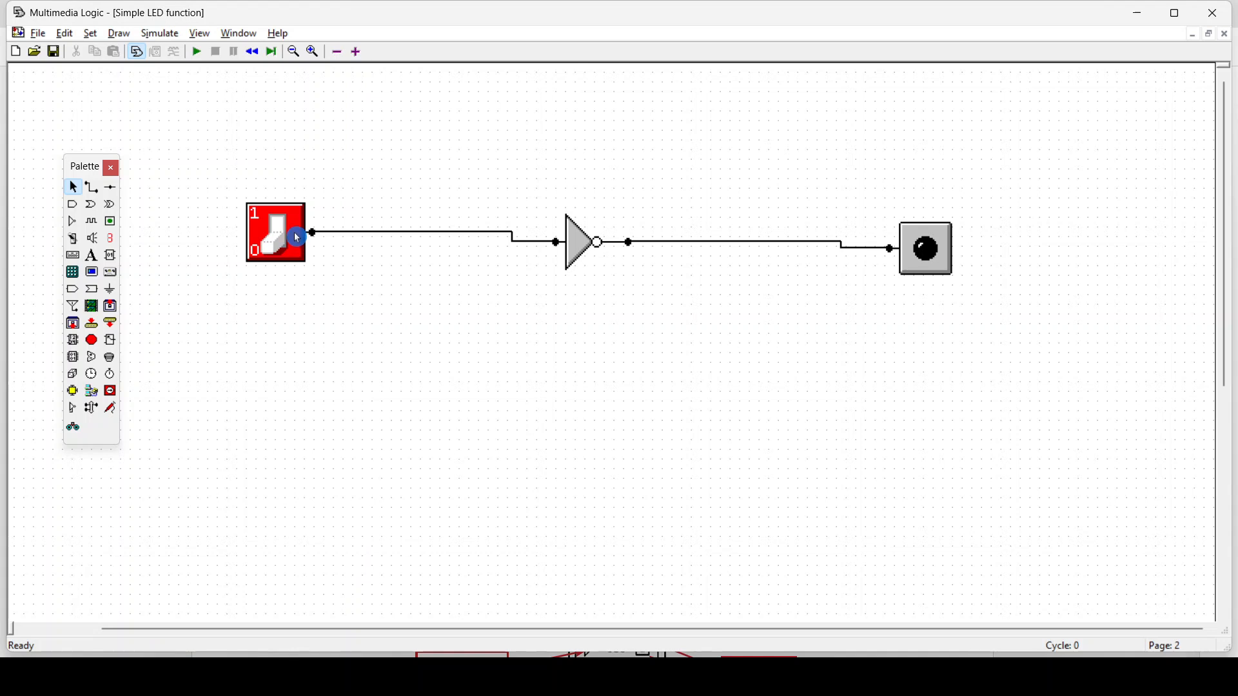
click(274, 246)
click(265, 243)
click(198, 57)
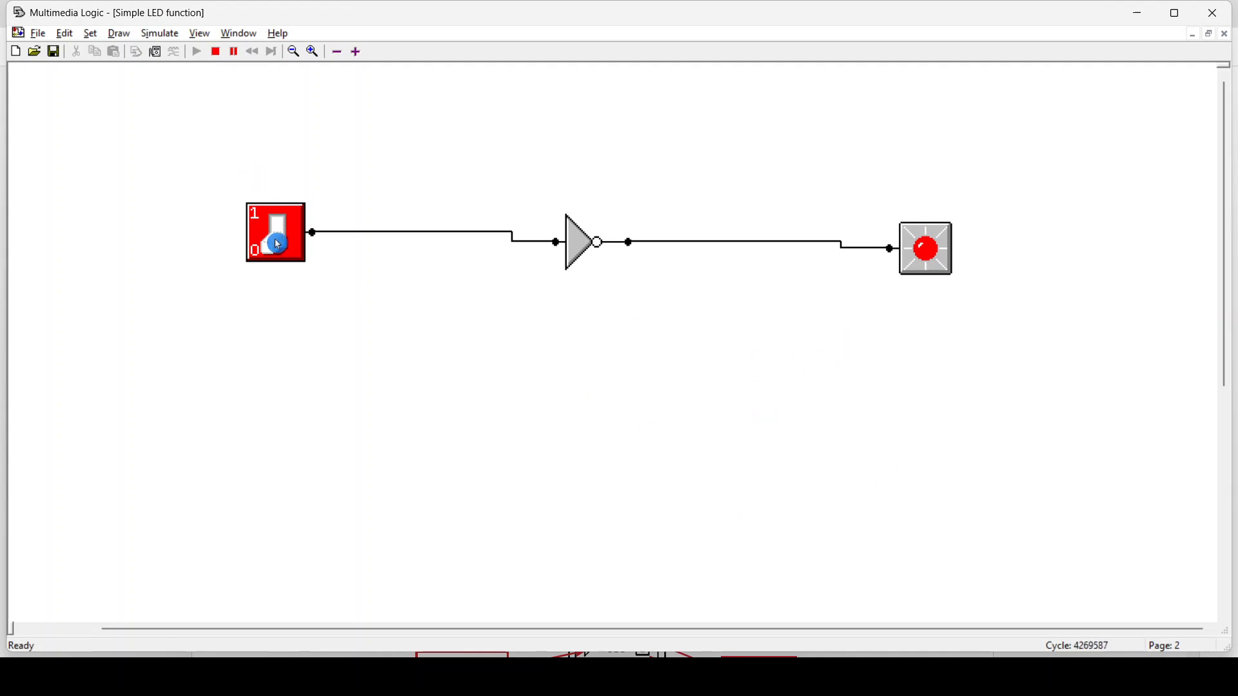
click(278, 245)
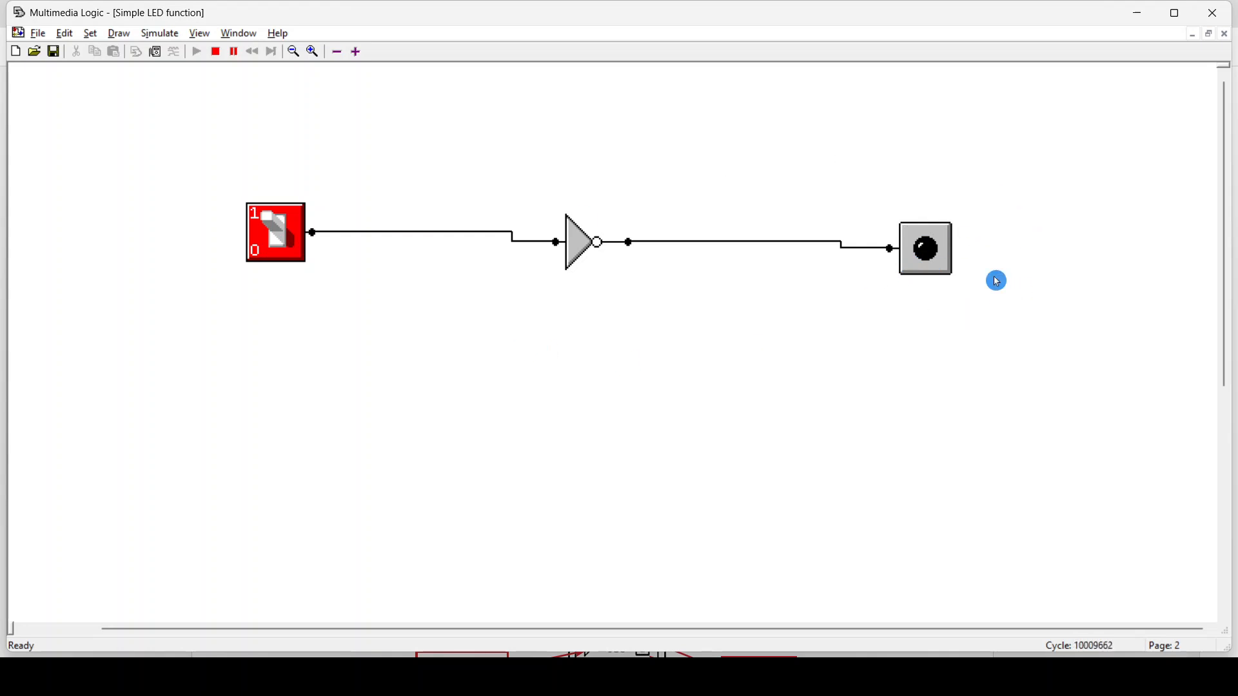
click(275, 233)
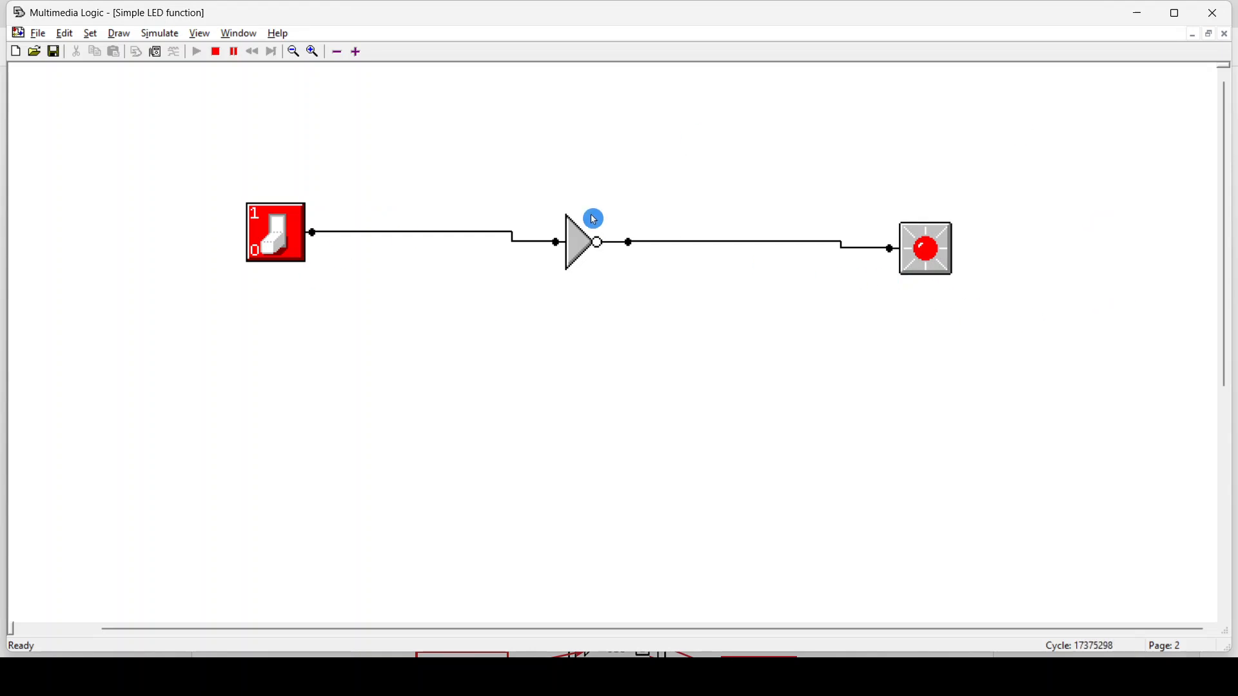
click(277, 248)
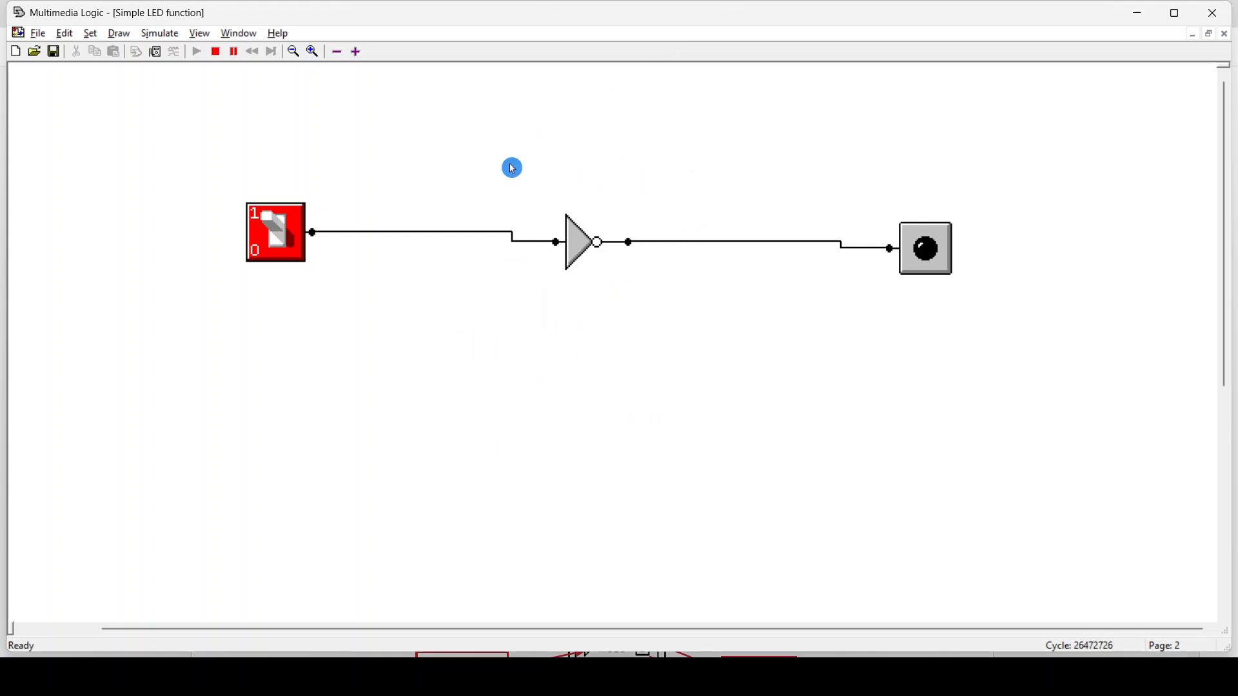
click(216, 53)
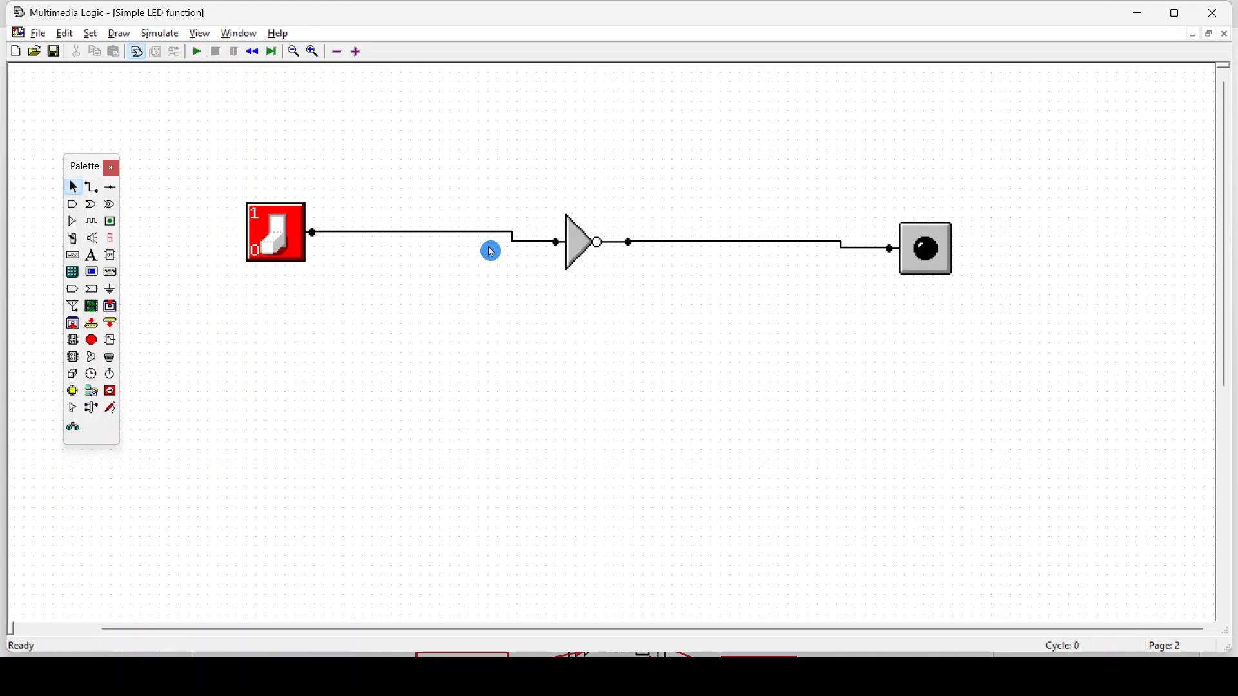
Simulate the AND gate circuit on page 3, set both switches to 1 and back to 0, and stop the simulation
click(358, 53)
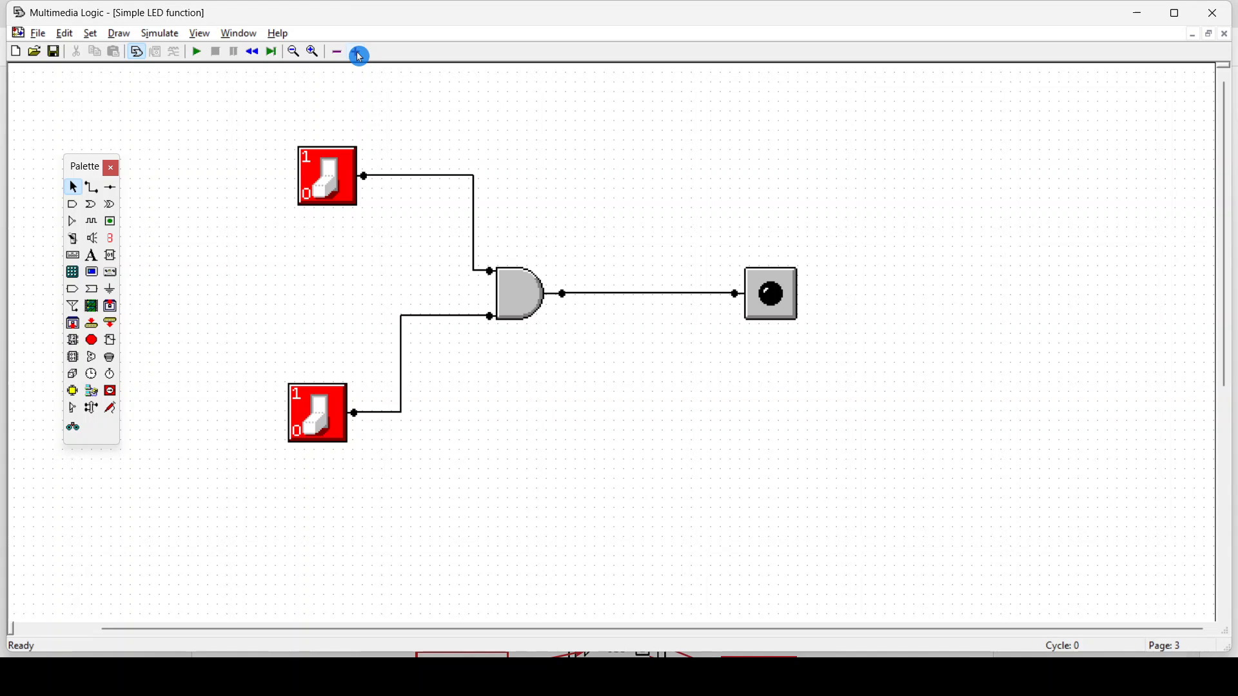
click(194, 54)
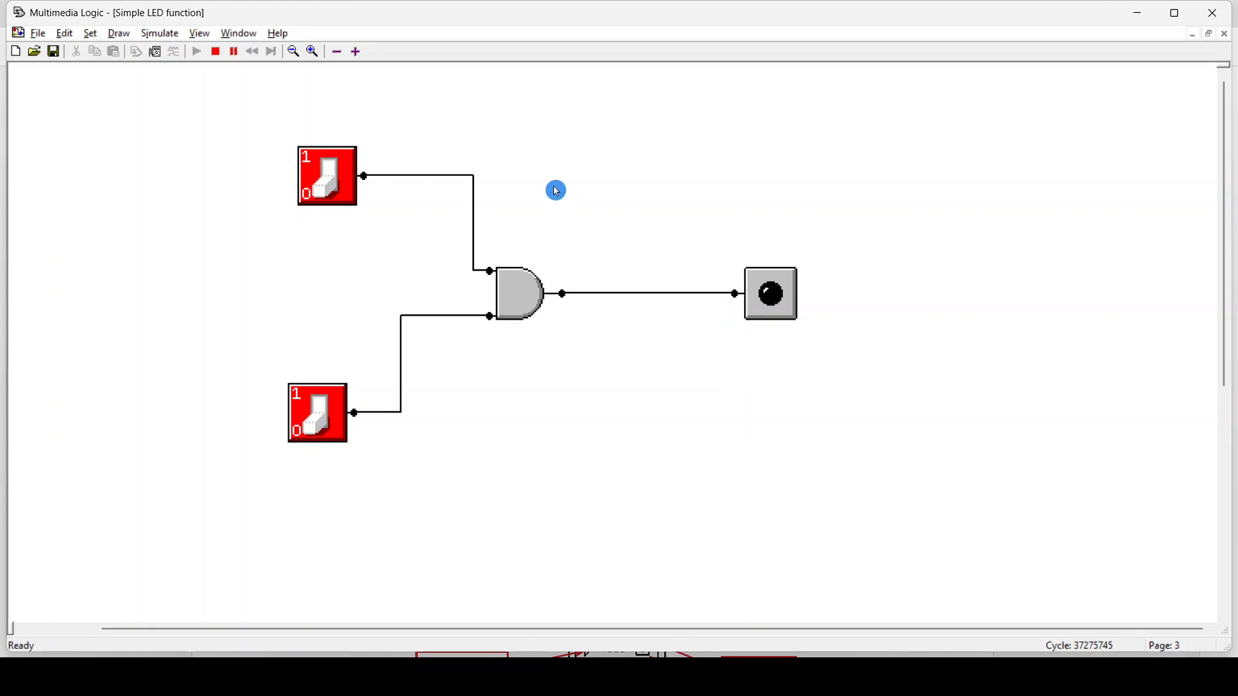
click(327, 184)
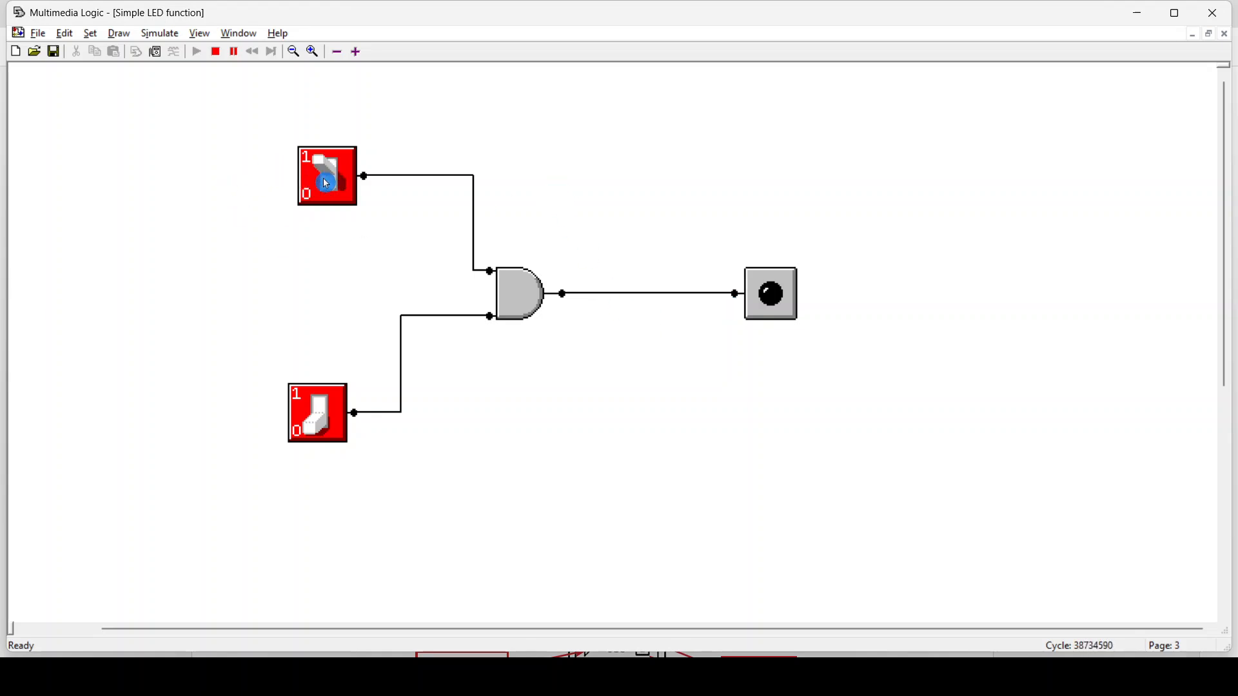
click(311, 432)
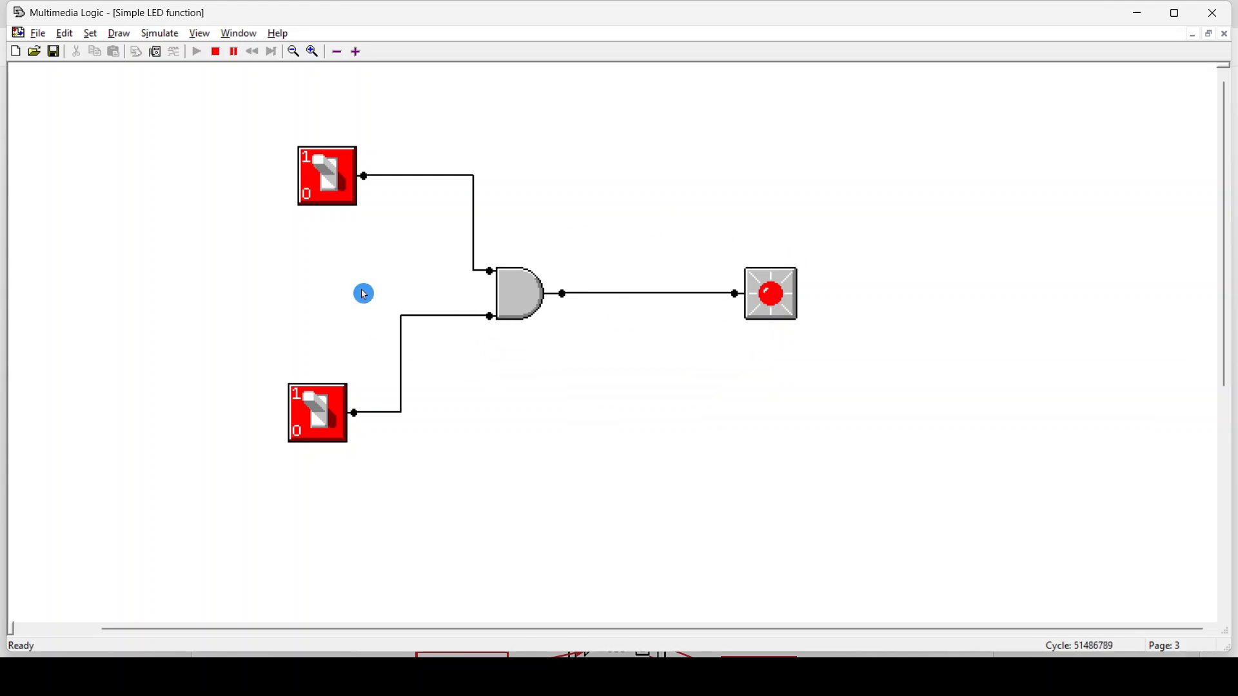
click(324, 162)
click(320, 409)
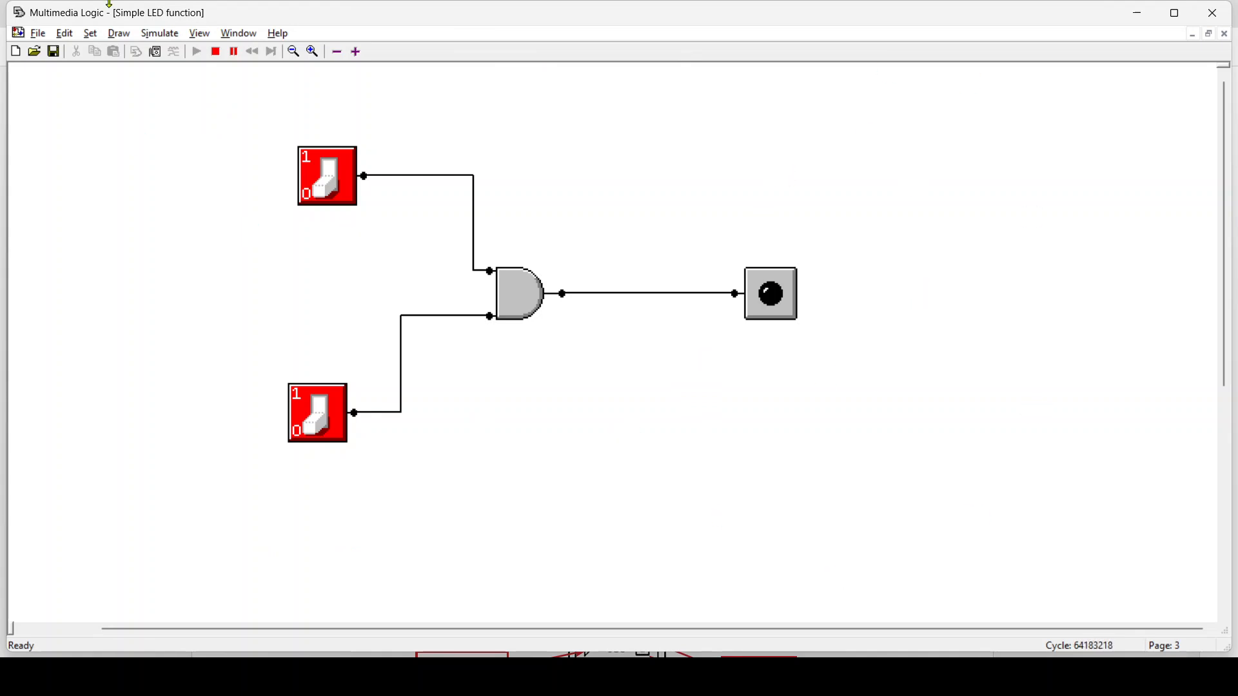
click(216, 51)
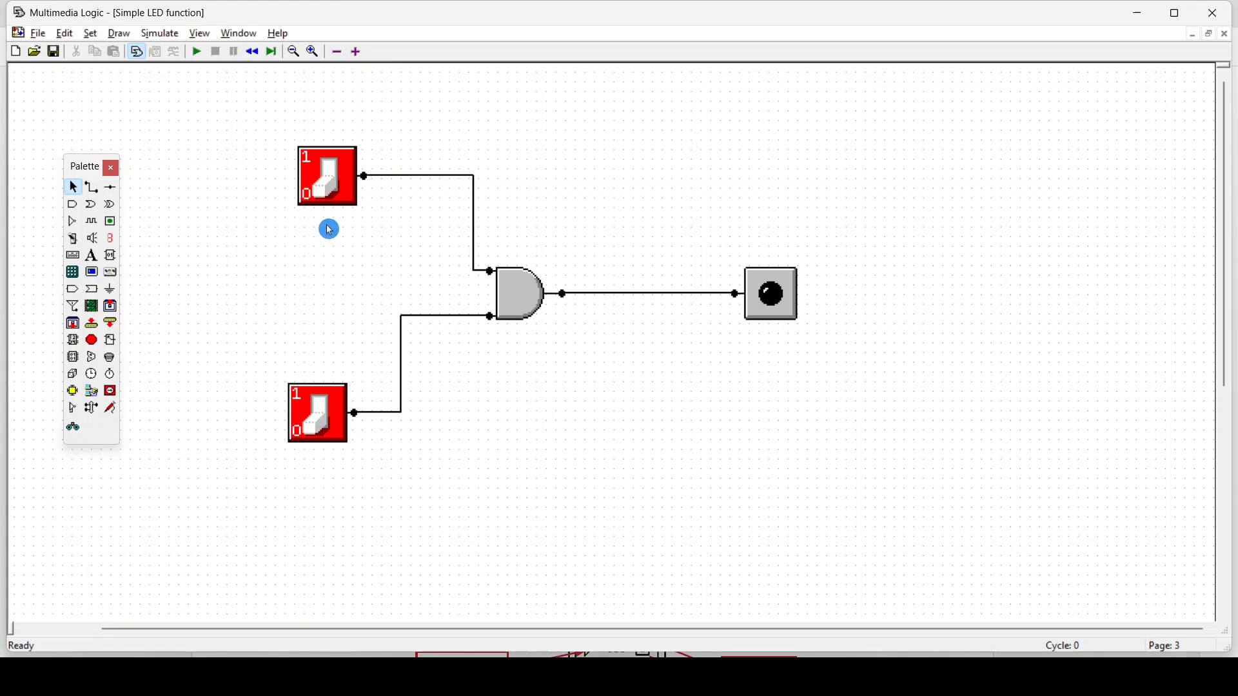
Go to page 4 and point out the OR gate circuit's lower switch by selecting it, leaving nothing selected
click(359, 55)
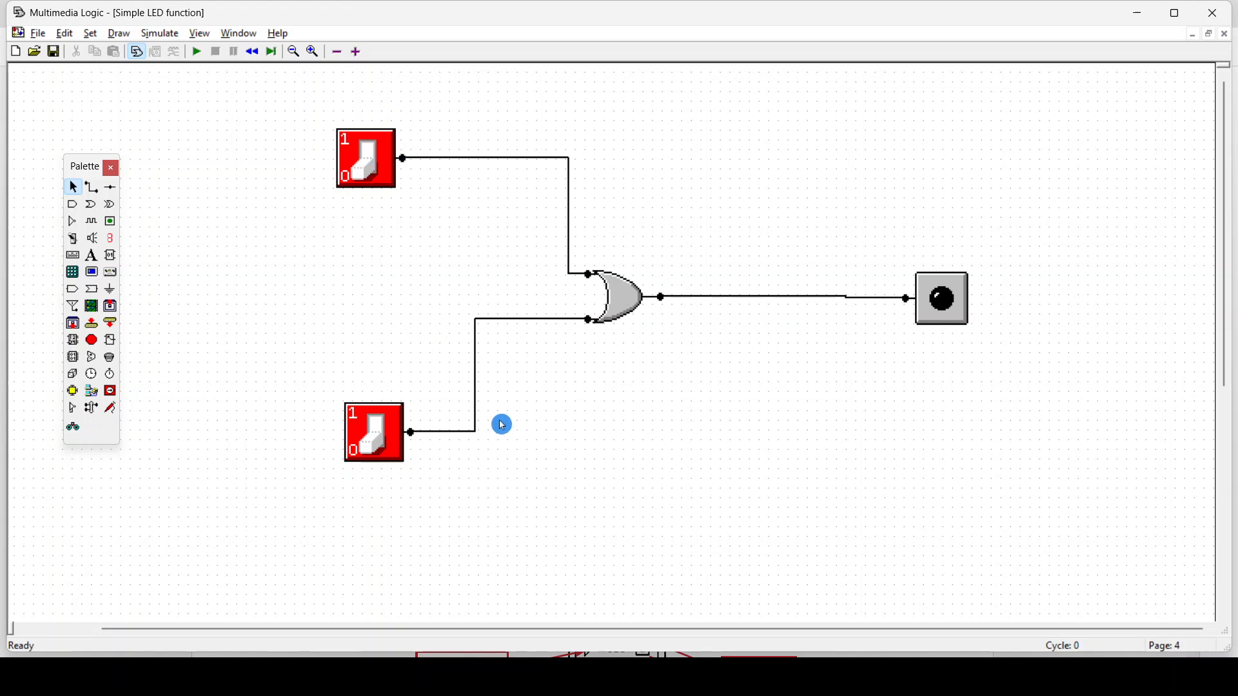
click(385, 446)
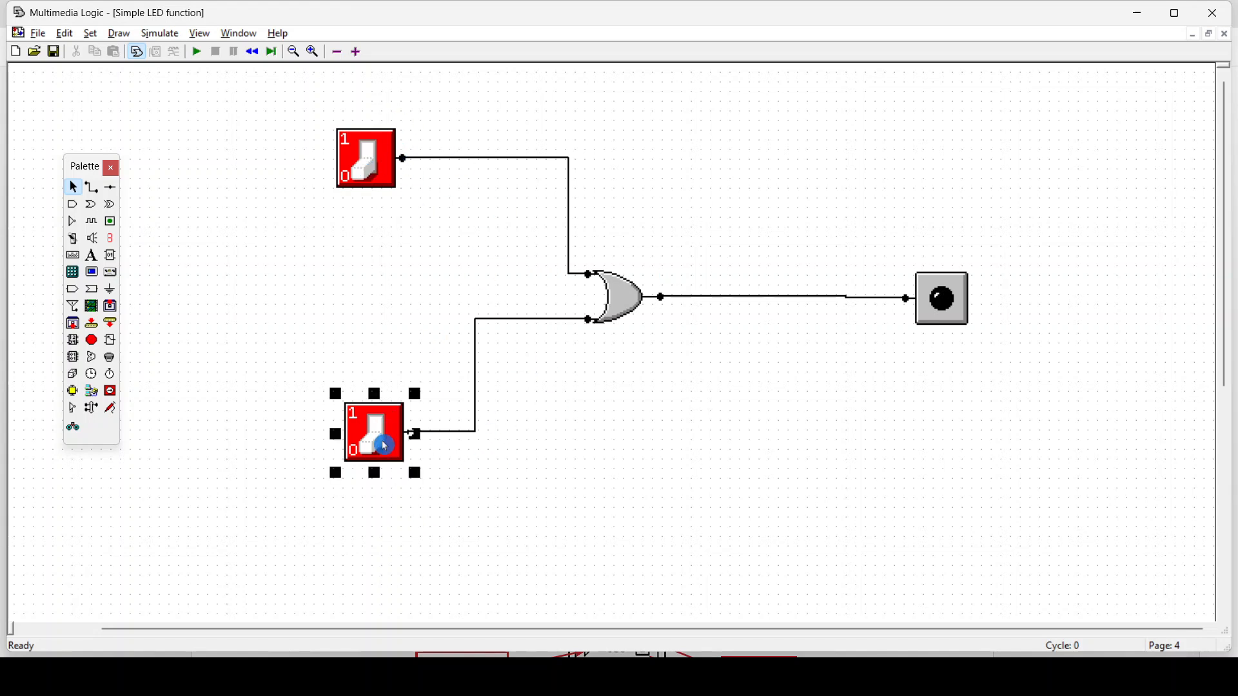
click(552, 467)
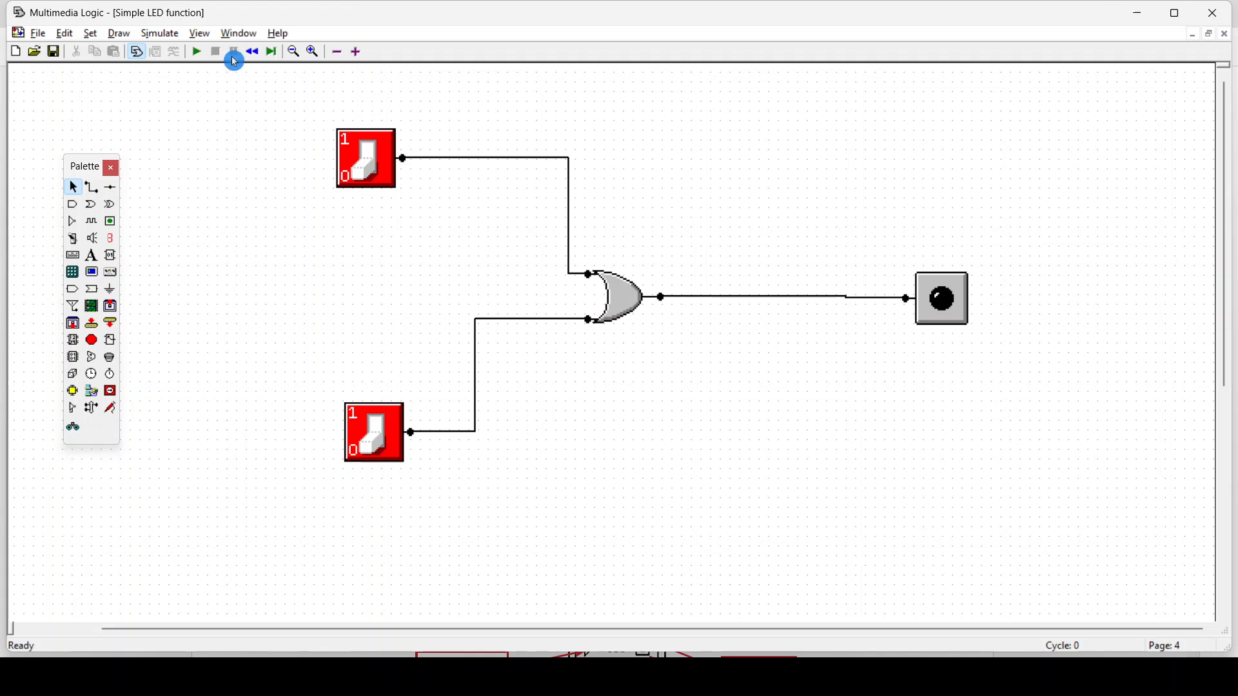
Simulate the OR gate circuit on page 4, set each switch to 1 alone and both to 1, toggle the upper one, and stop
click(197, 54)
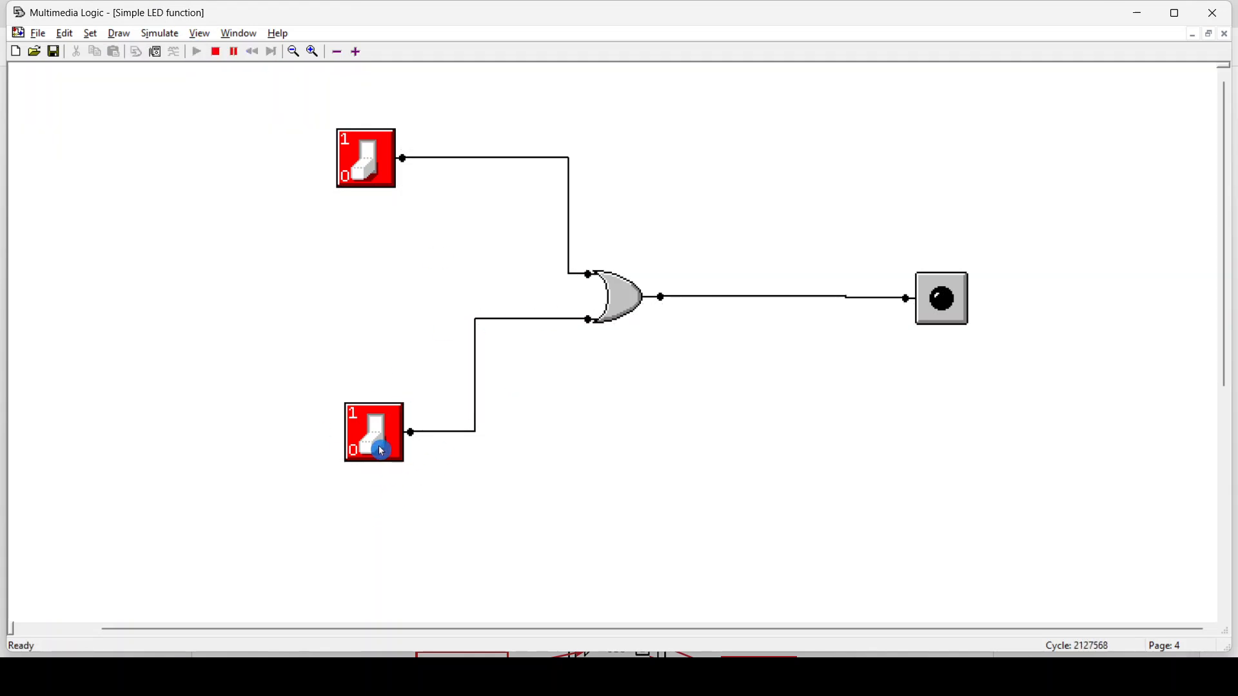
click(382, 451)
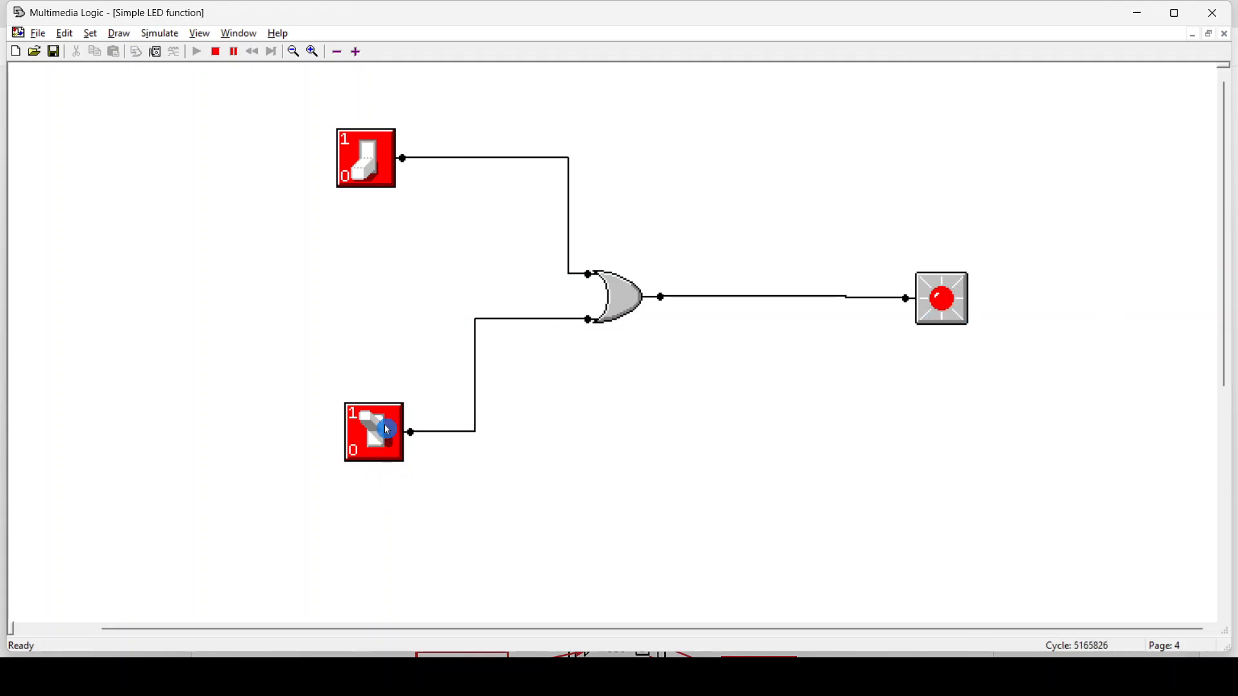
click(374, 430)
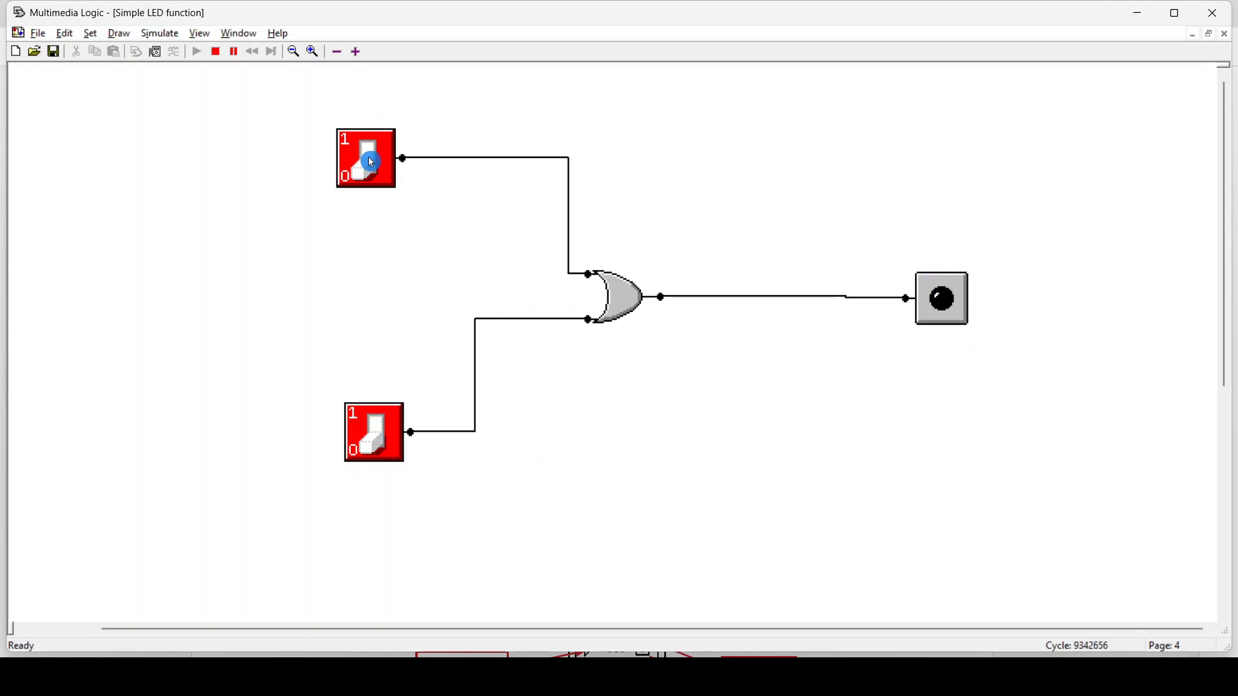
click(371, 163)
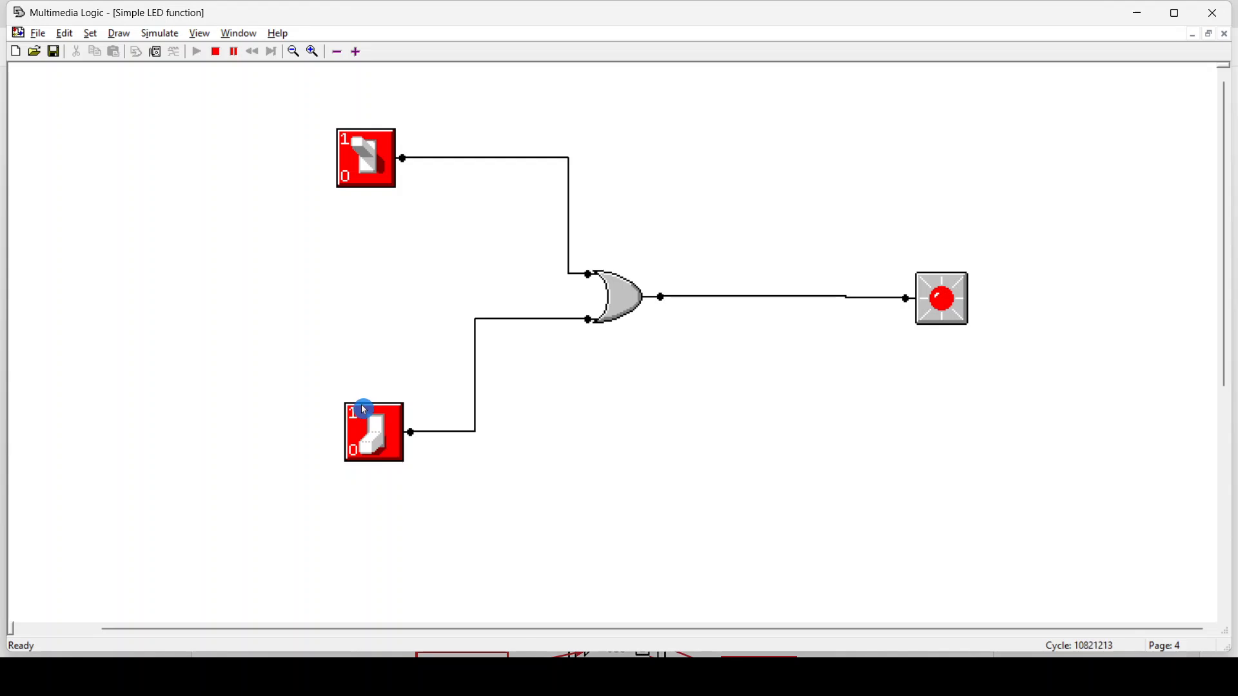
click(374, 448)
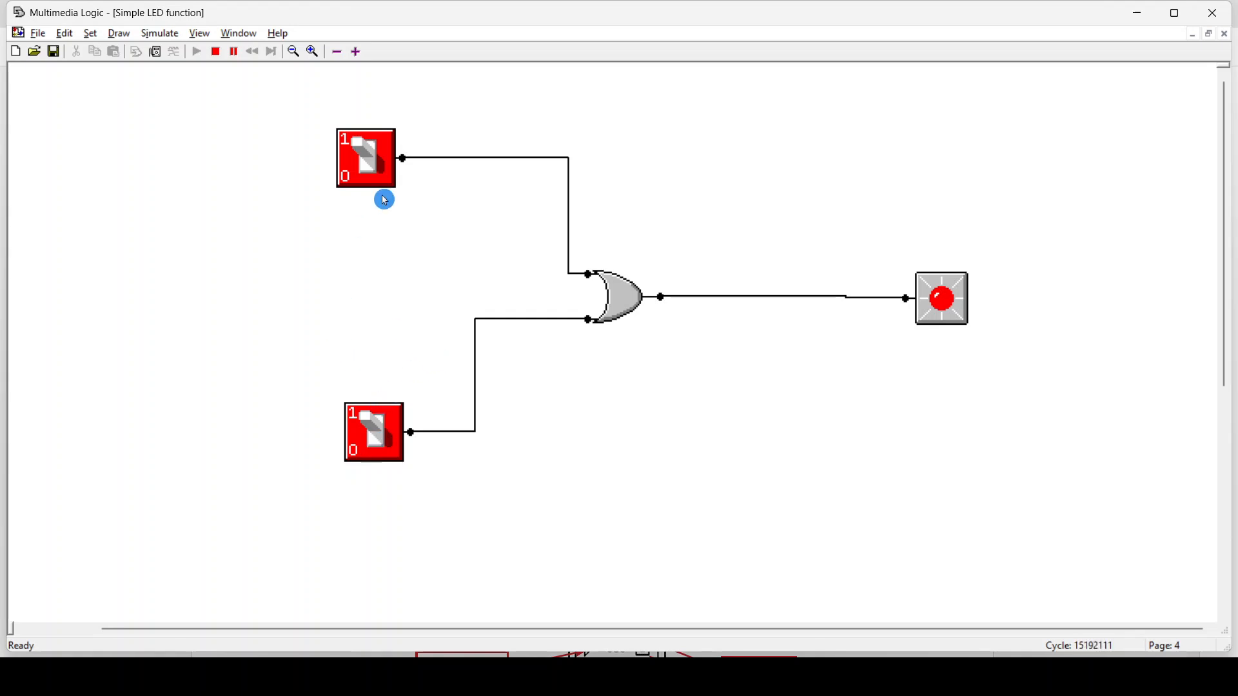
click(375, 150)
click(369, 160)
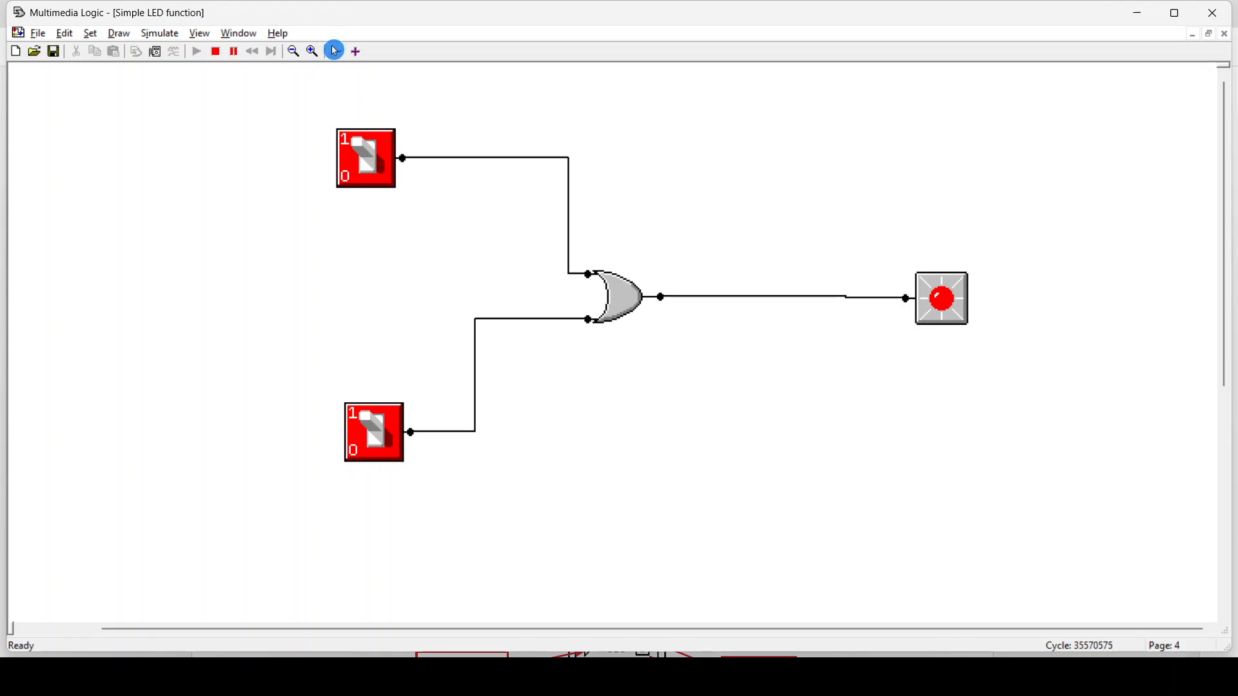
click(217, 52)
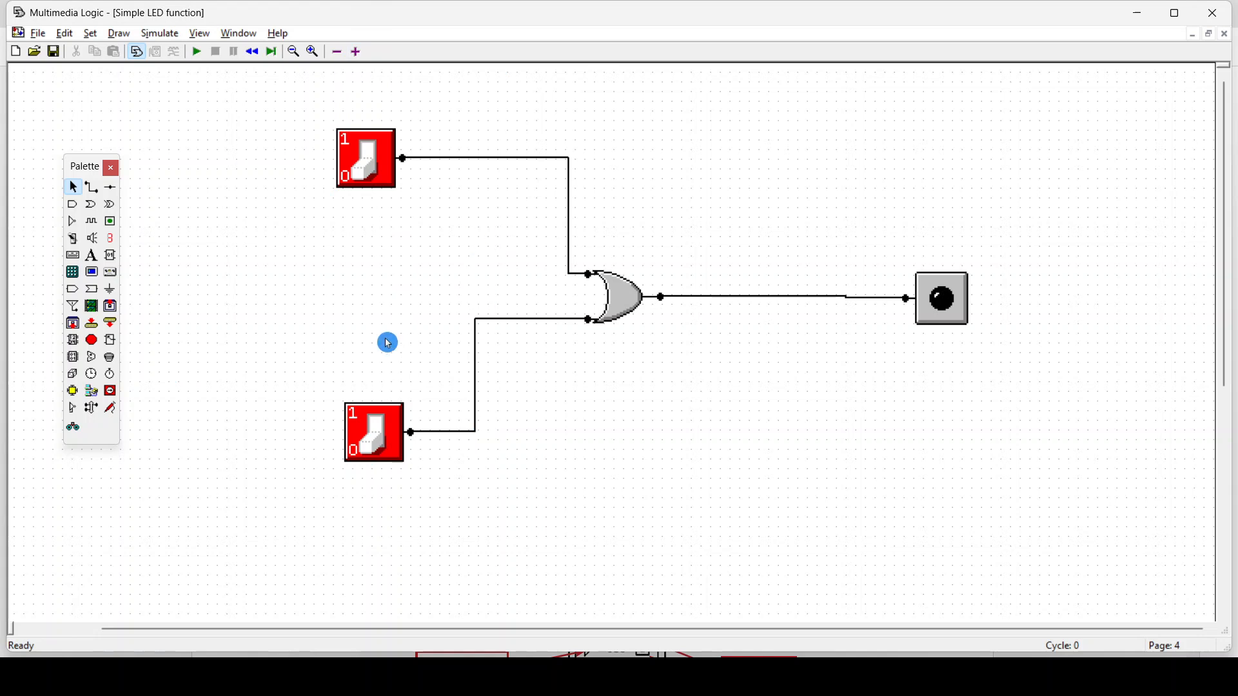
Go to page 5 and point out the OR gate fed by the upper two switches, leaving nothing selected
click(356, 52)
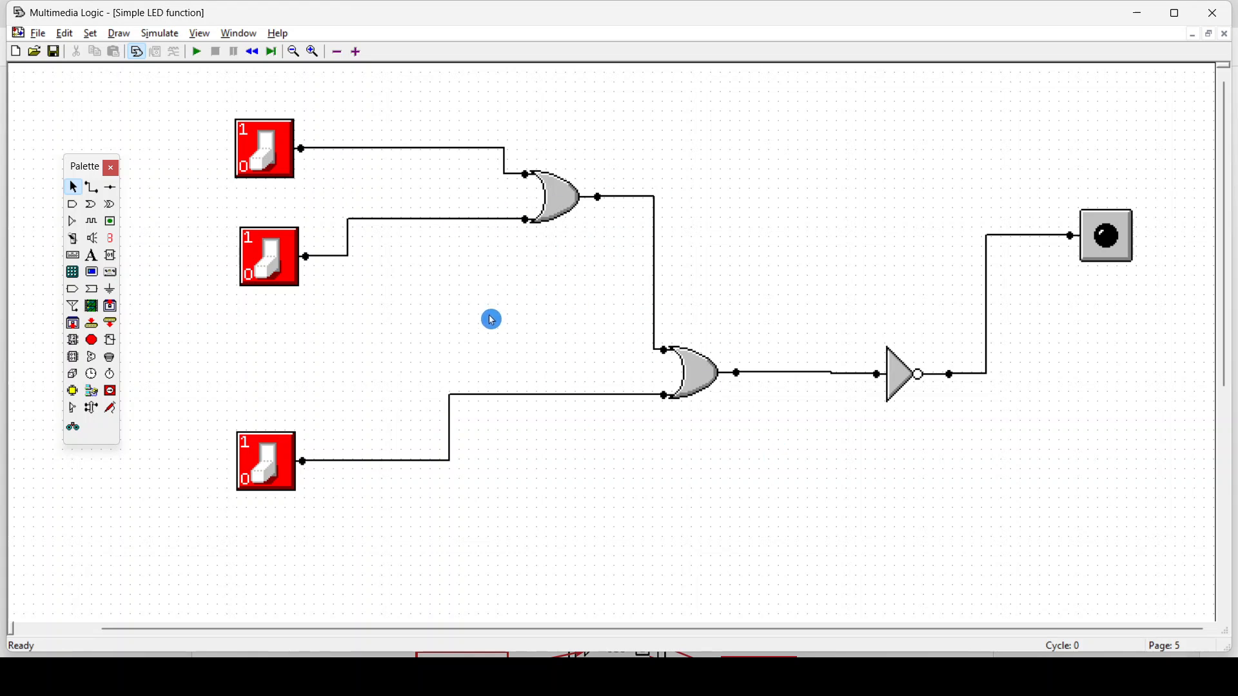
click(552, 204)
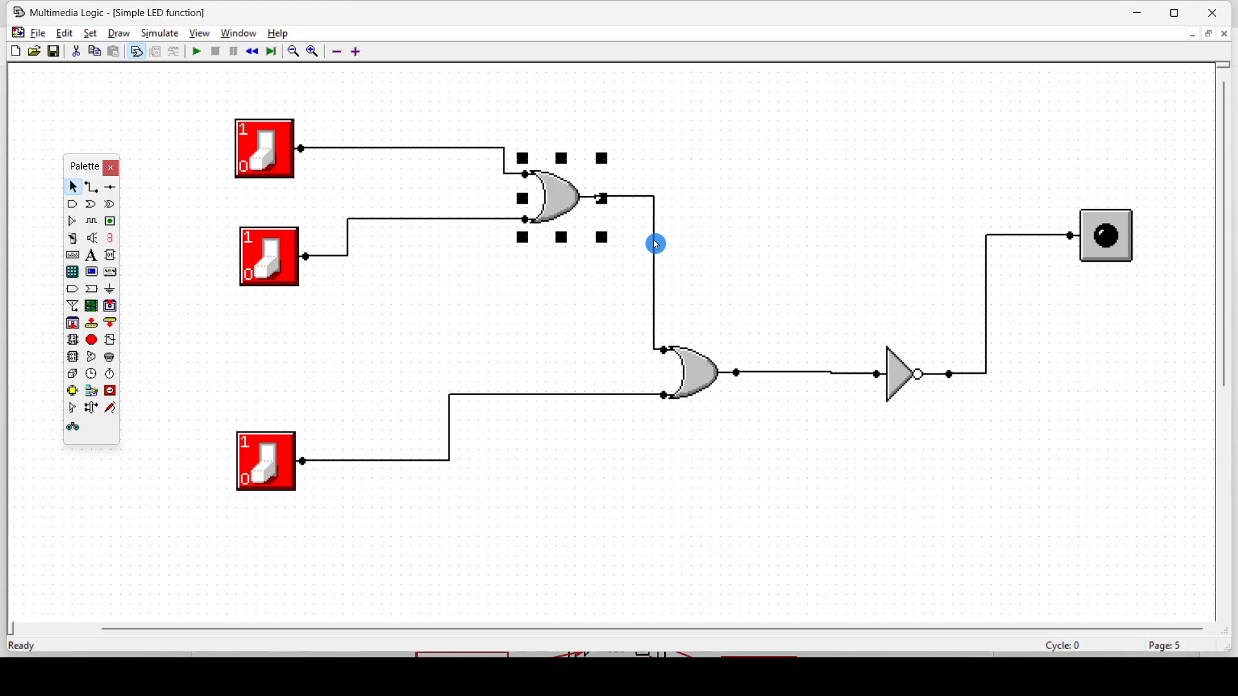
click(616, 282)
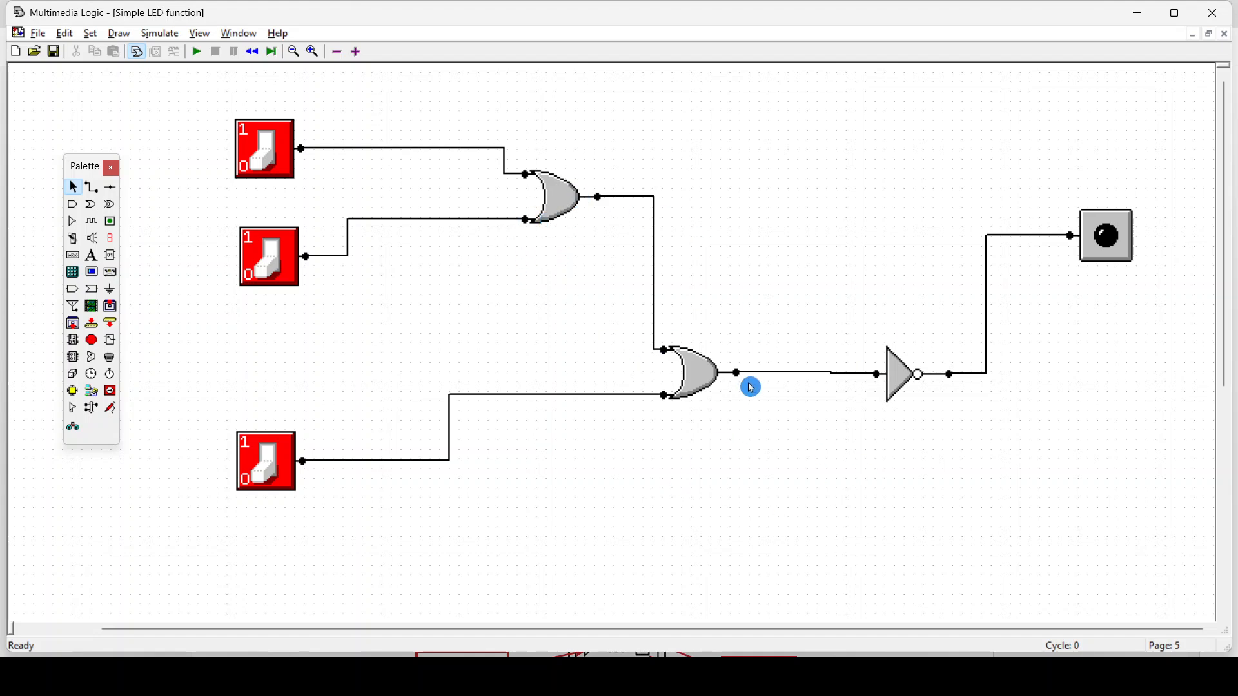
Delete the OR gate in front of the NOT gate and place a new OR gate in the same spot
click(707, 388)
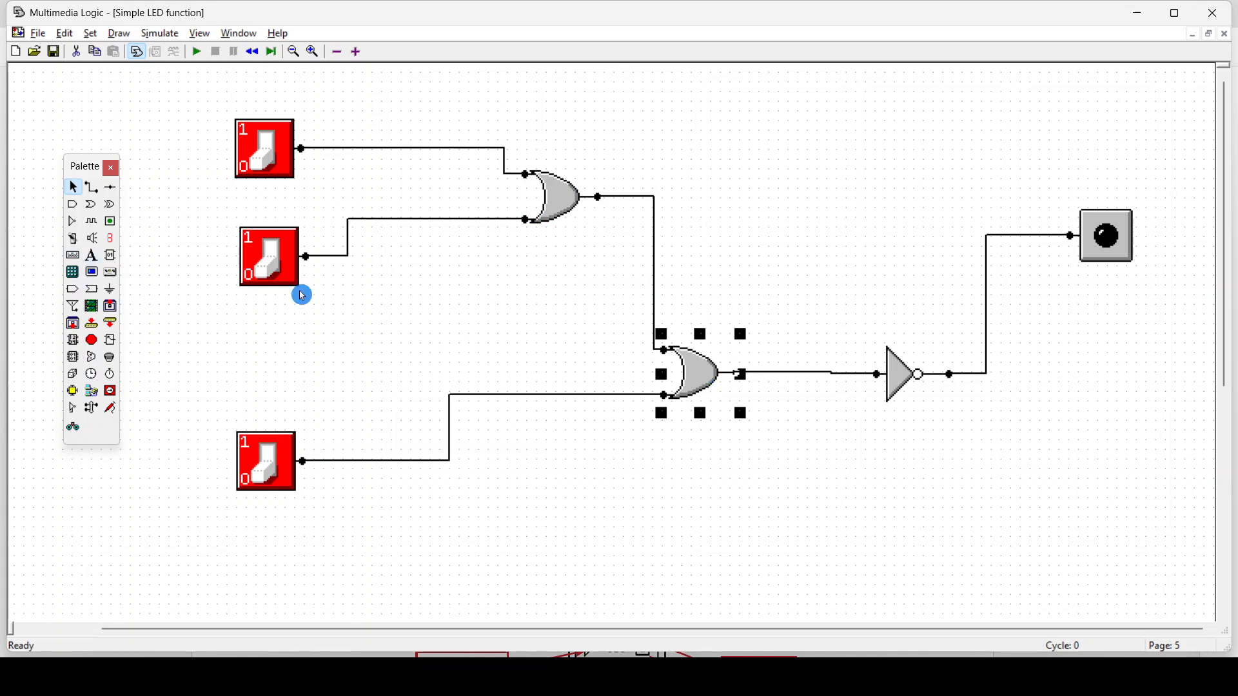
key(Delete)
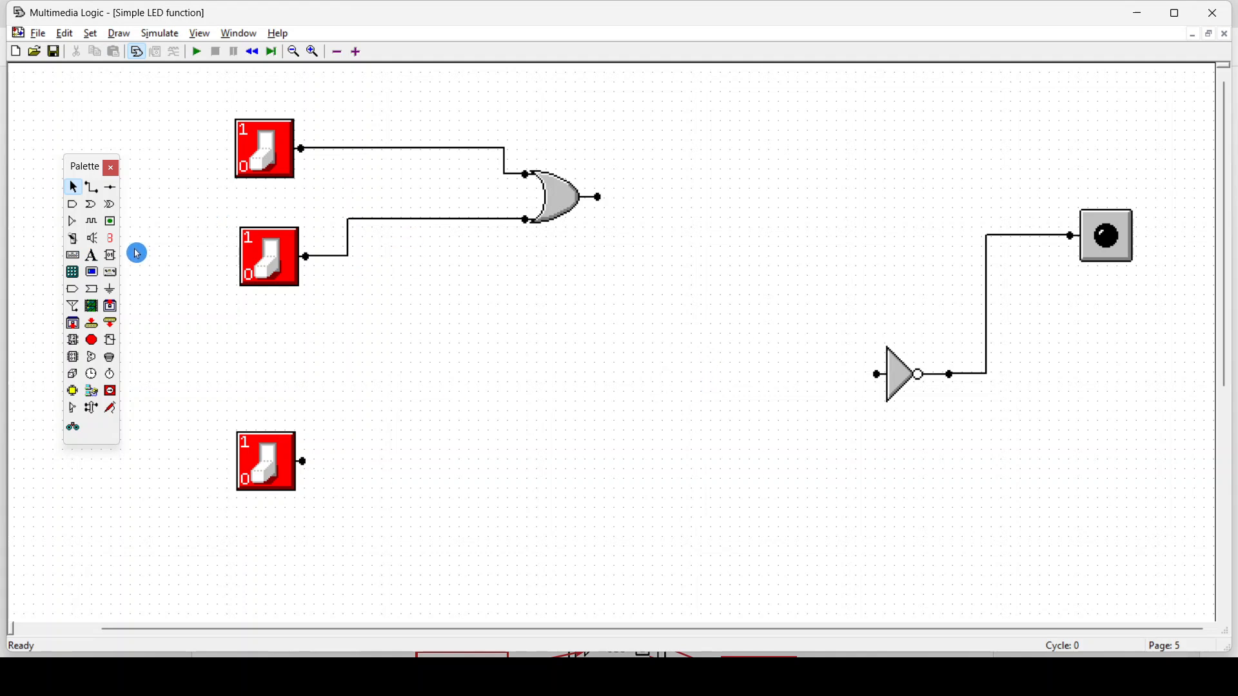
click(90, 207)
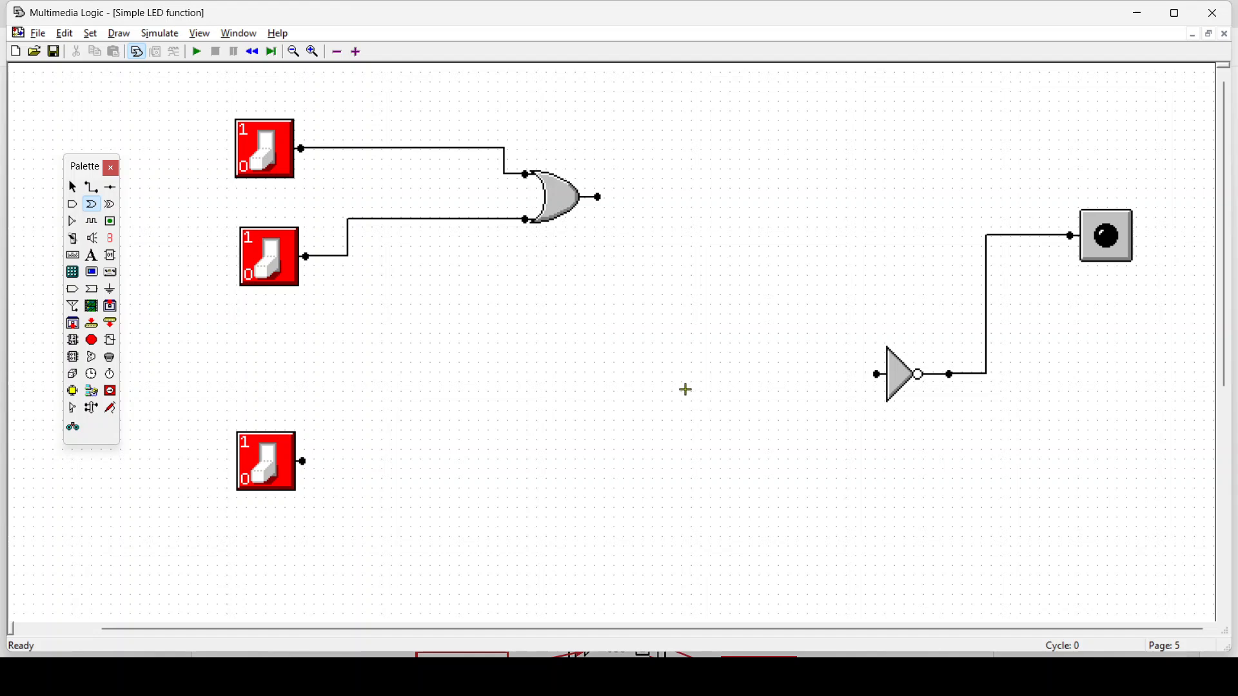
click(664, 401)
click(72, 187)
Wire the lowest switch and the first OR gate's output into the new OR gate, and its output to the NOT gate
click(91, 187)
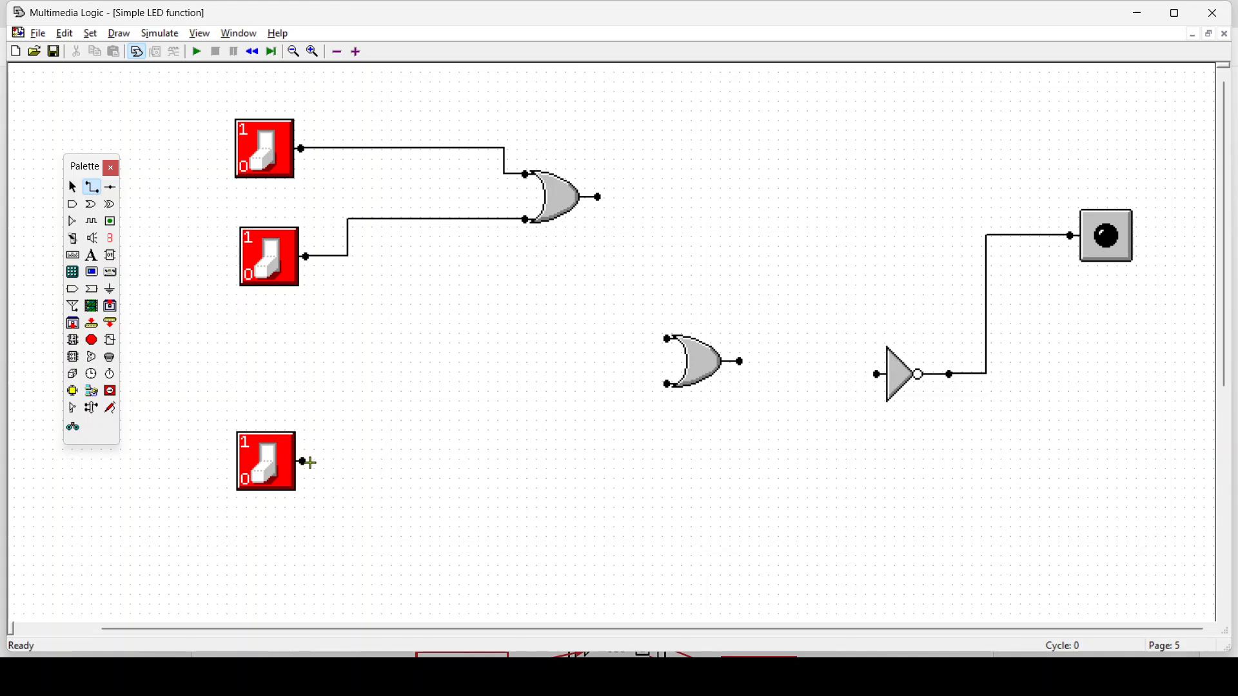
drag(302, 461, 667, 384)
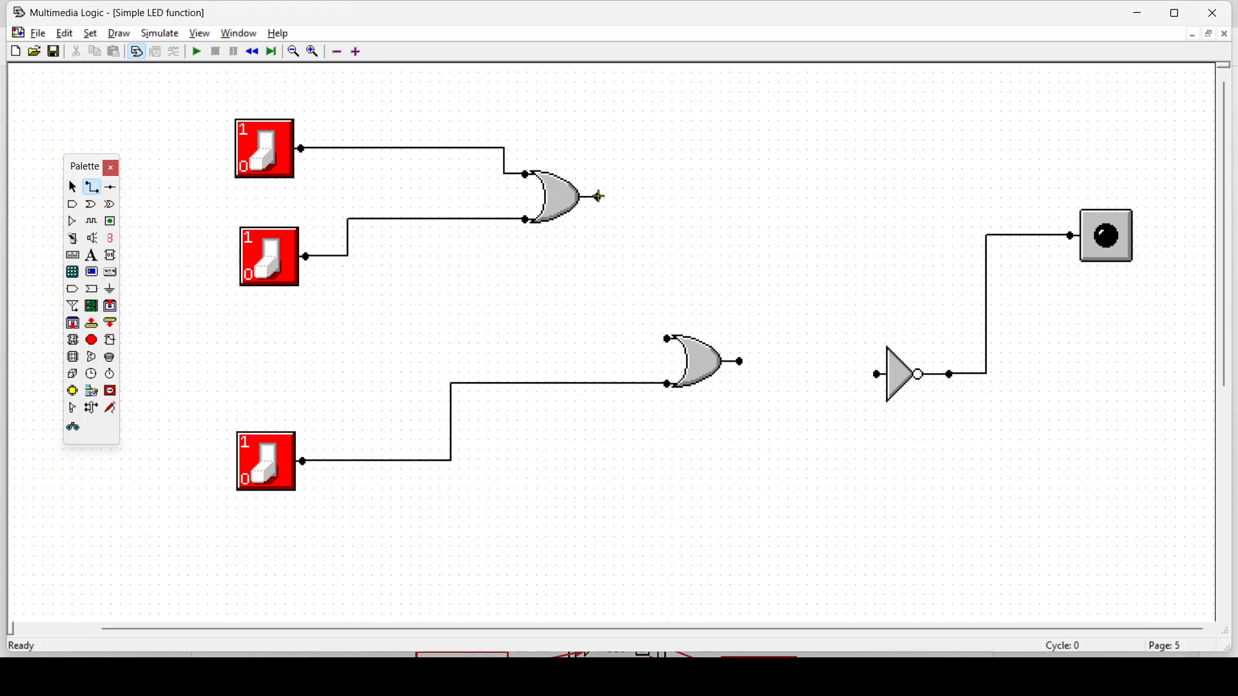
drag(599, 196, 667, 339)
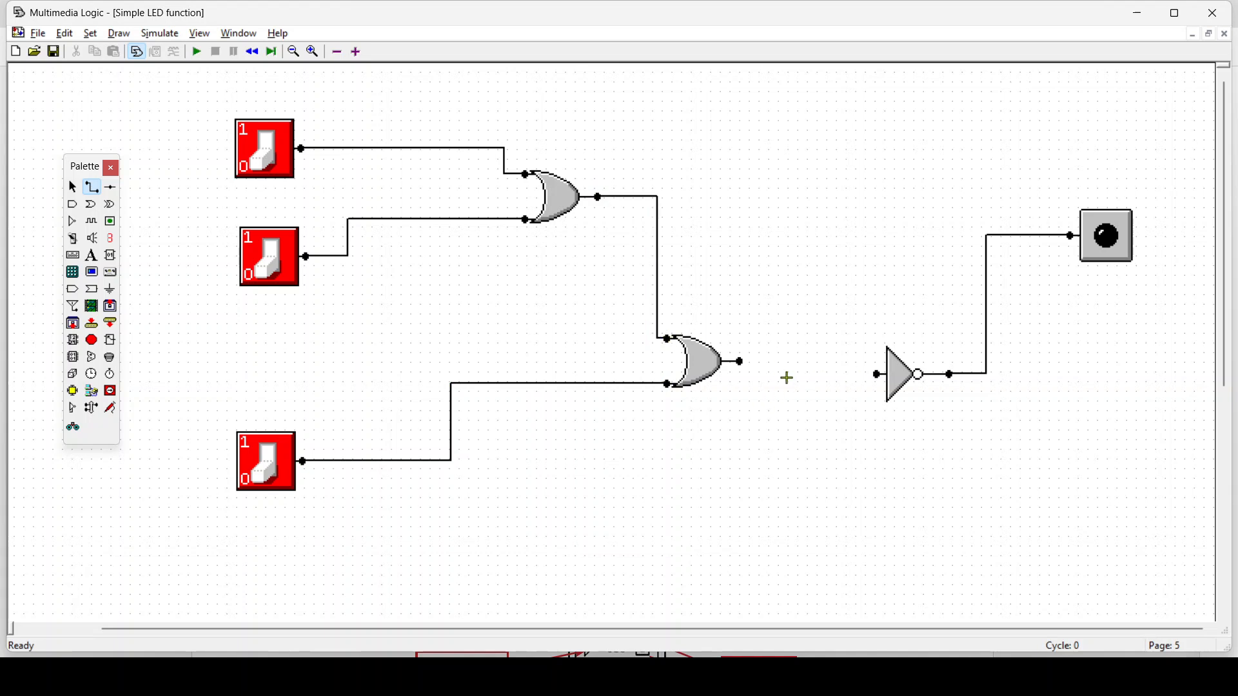
drag(740, 363, 875, 375)
Start simulating the page 5 circuit, set the top switch to 1 and back to 0, and set all three switches to 1
click(196, 53)
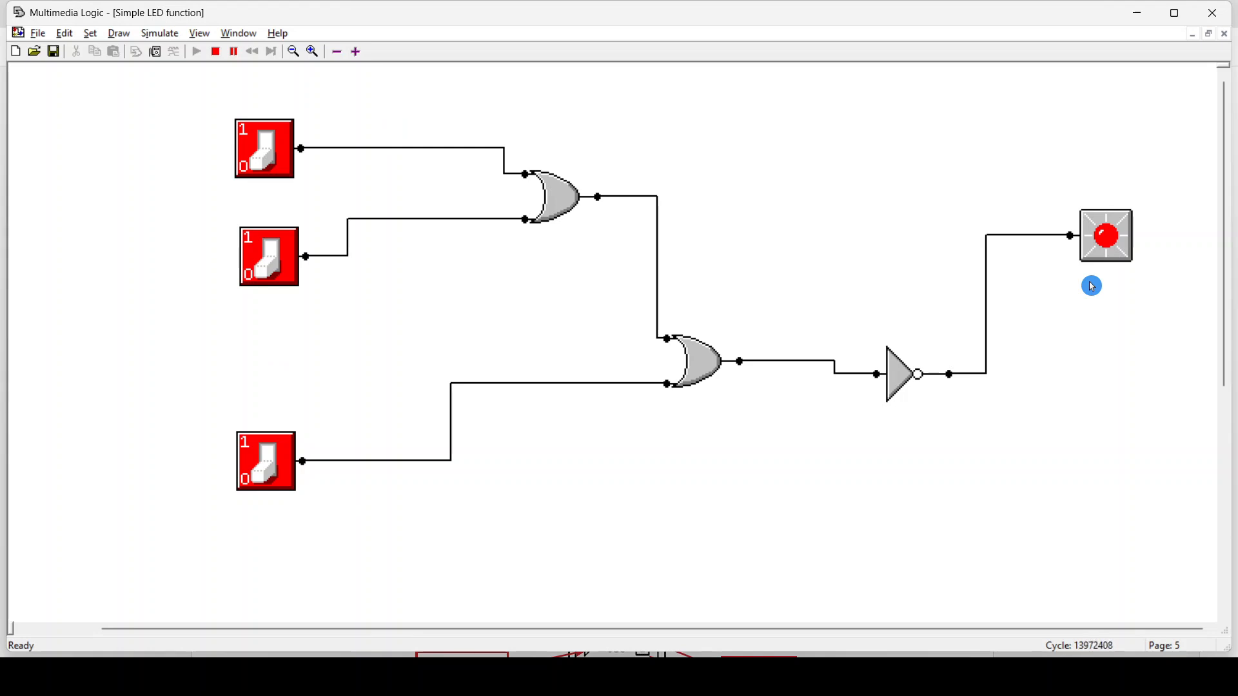
click(279, 156)
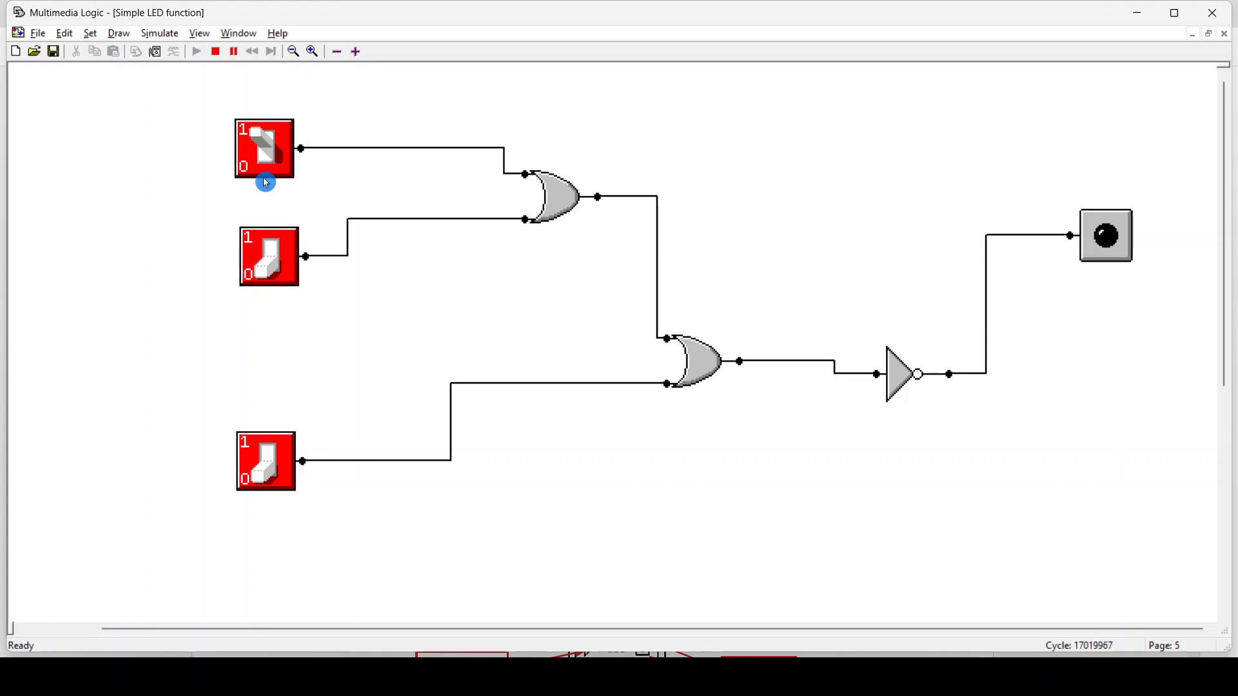
click(269, 152)
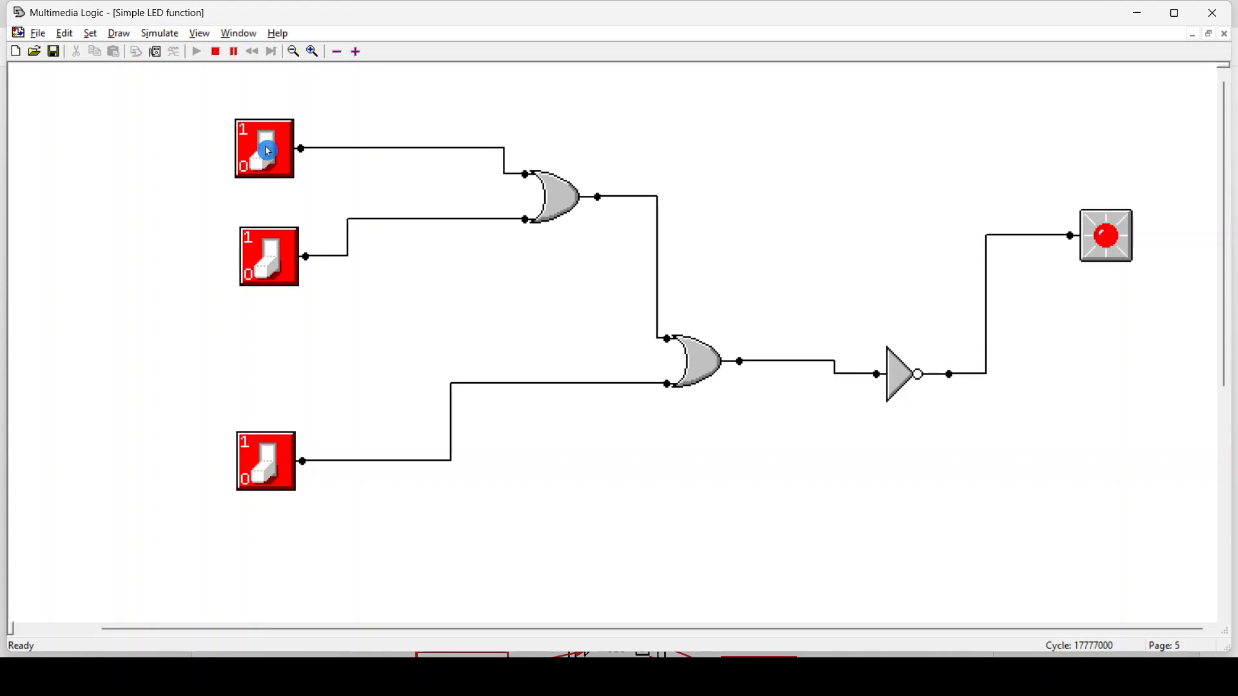
click(262, 483)
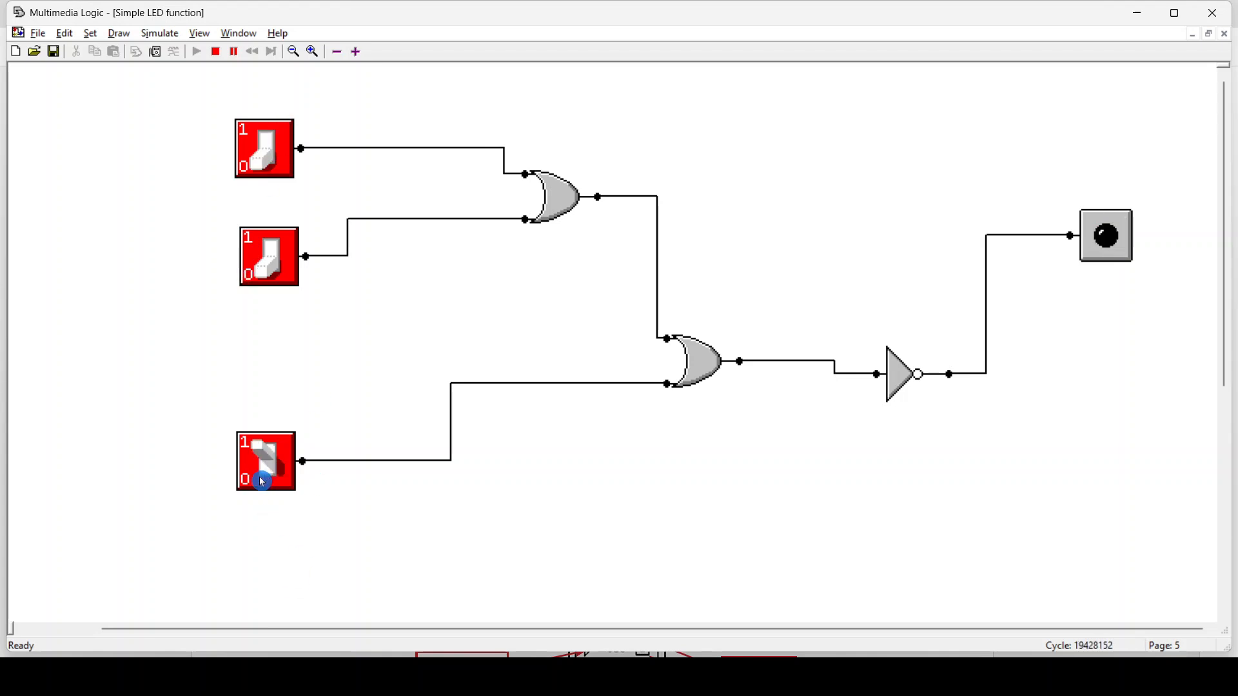
click(260, 280)
click(262, 168)
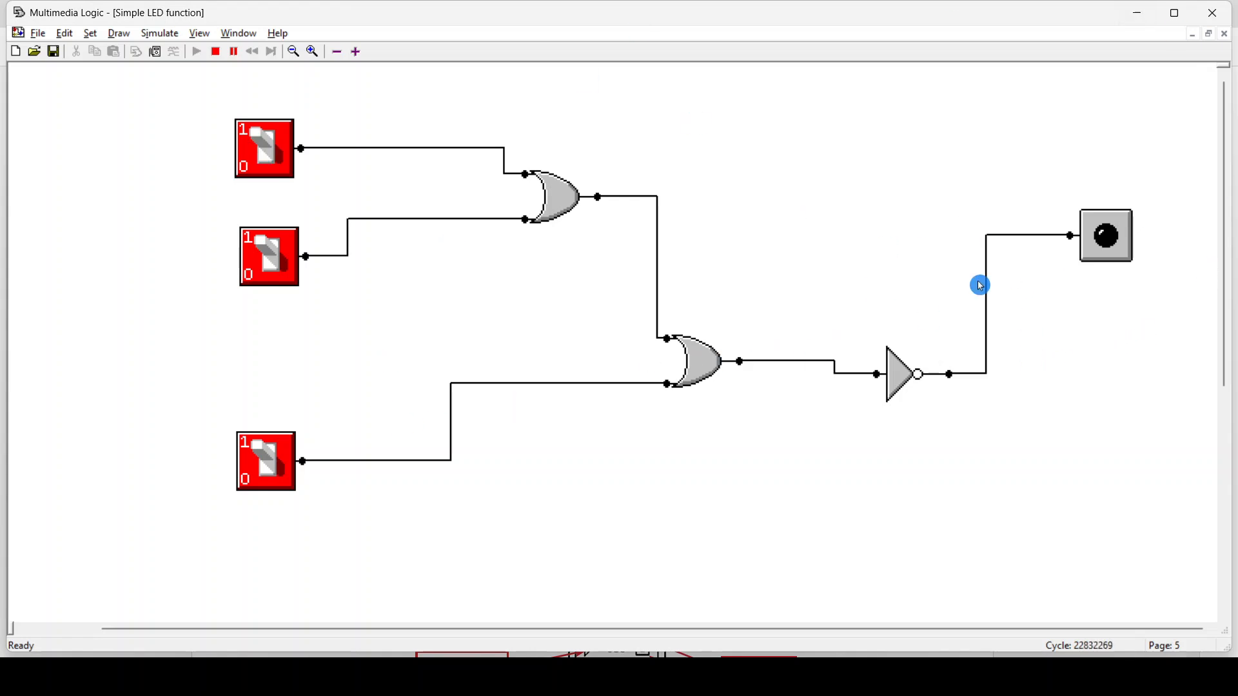
Return all three switches to 0, toggle the top switch on and off once more, and stop the simulation
click(262, 469)
click(269, 294)
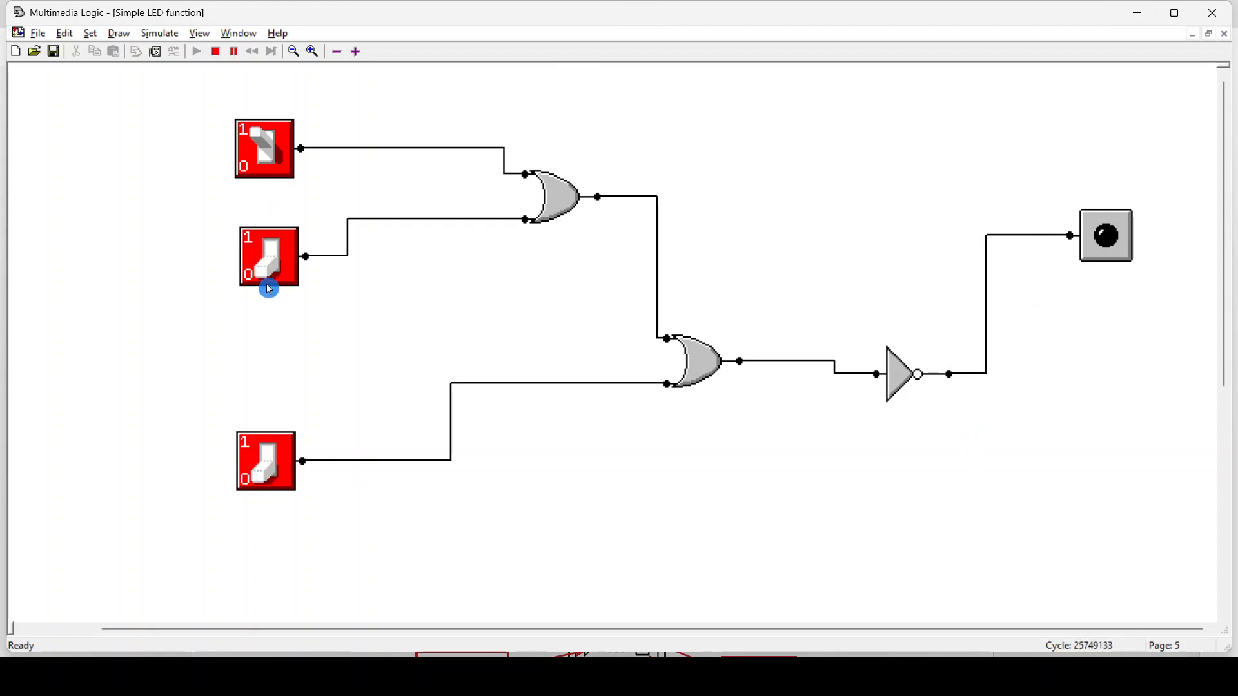
click(253, 149)
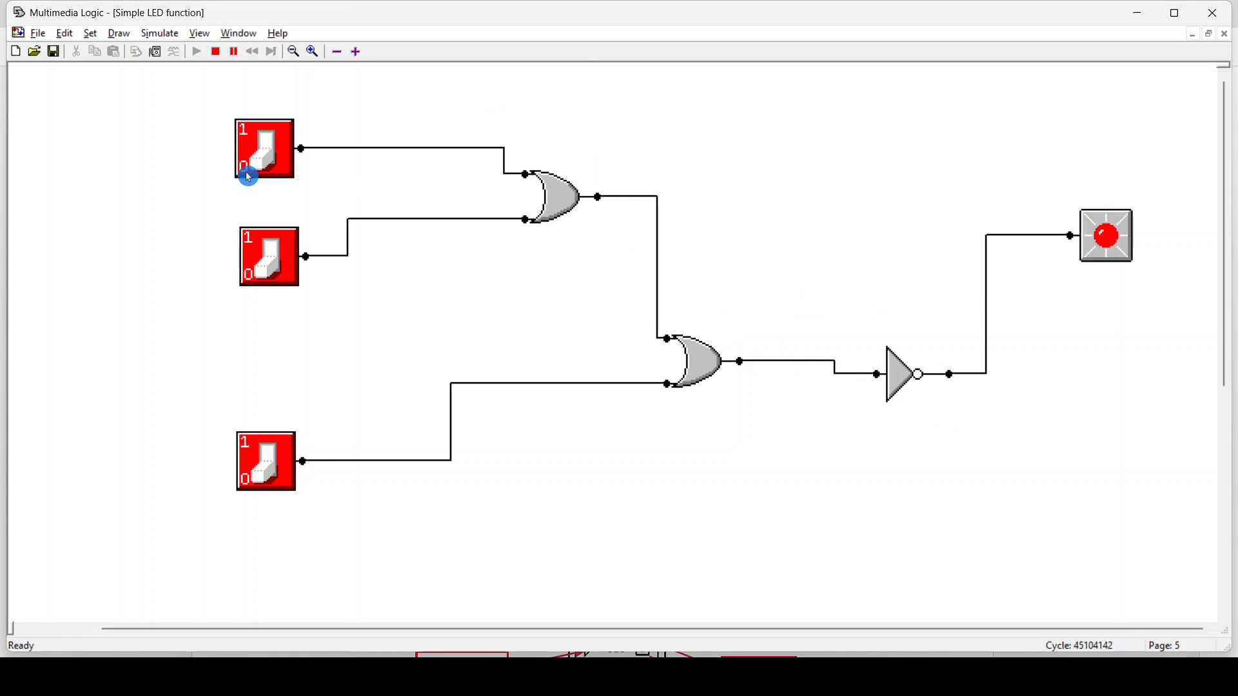
click(265, 167)
click(269, 167)
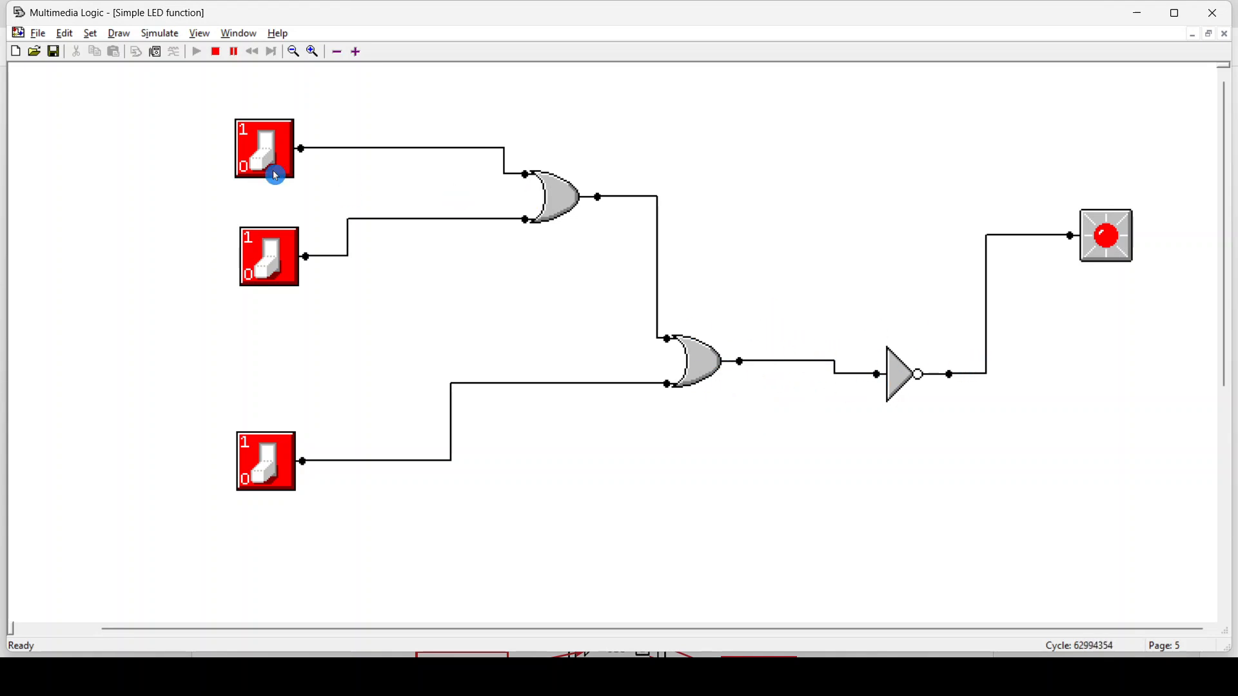
click(219, 53)
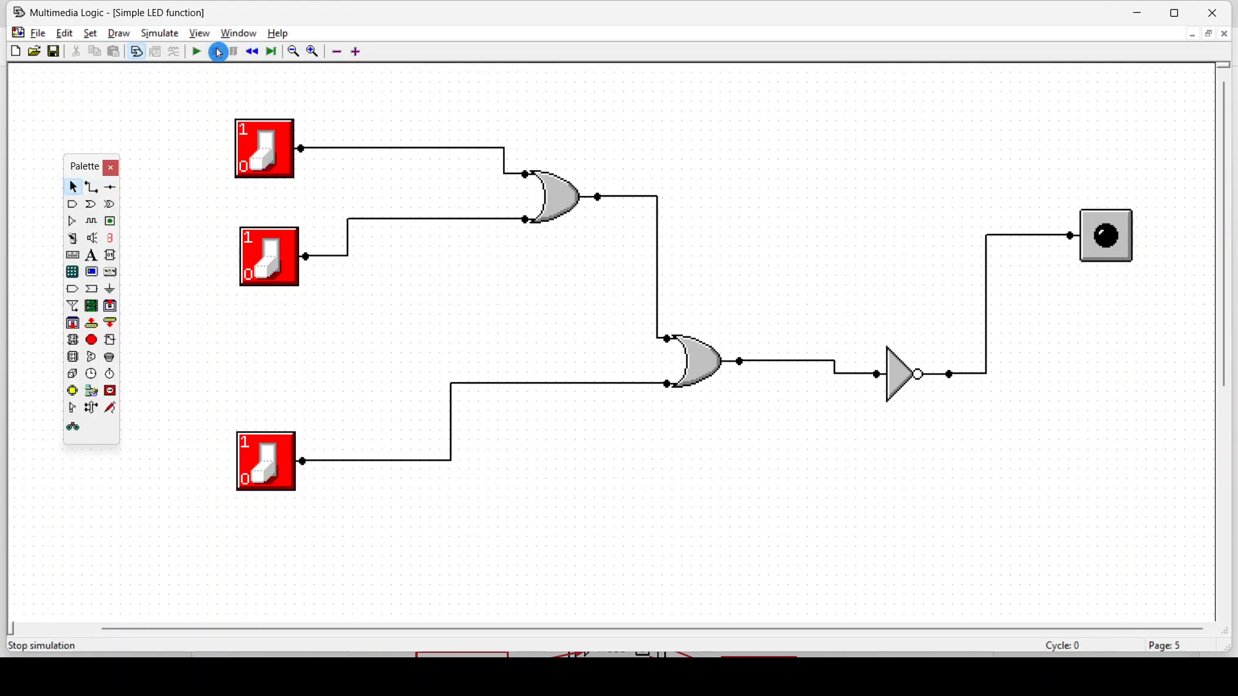
Move the OR gate in front of the NOT gate slightly down and right, nearly level with the NOT gate
click(718, 380)
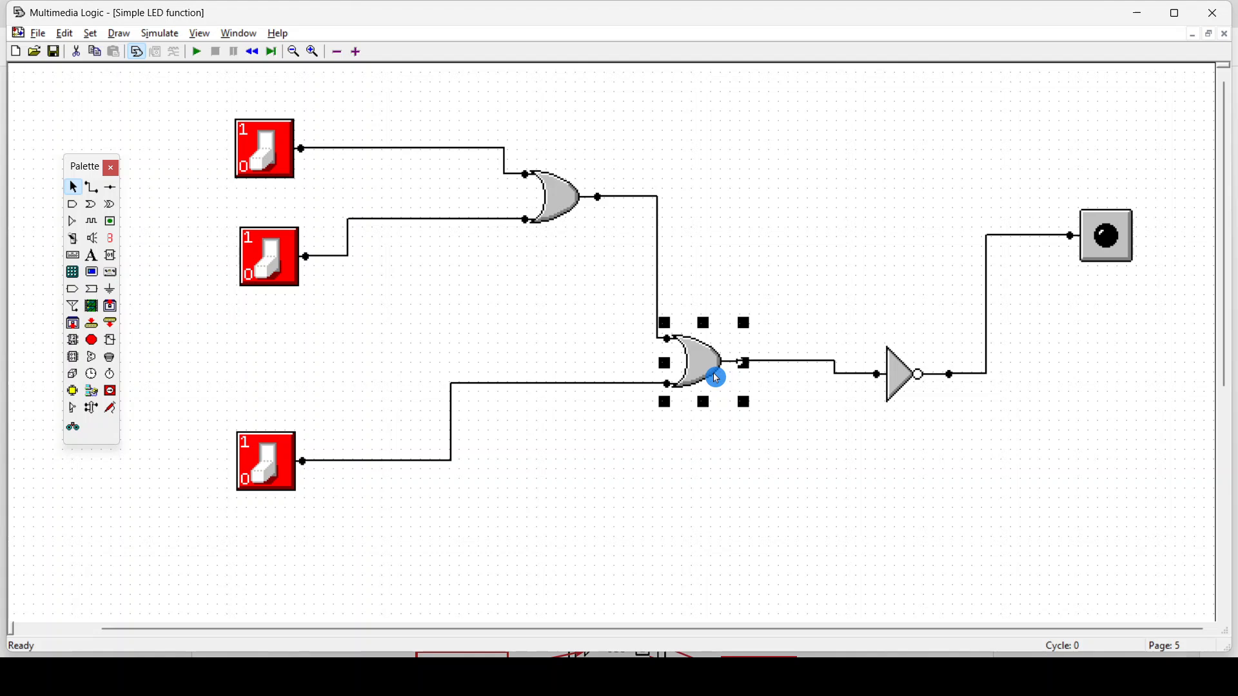
mouse_move(717, 380)
mouse_down()
mouse_move(747, 201)
mouse_move(703, 406)
mouse_move(703, 378)
mouse_up()
click(754, 428)
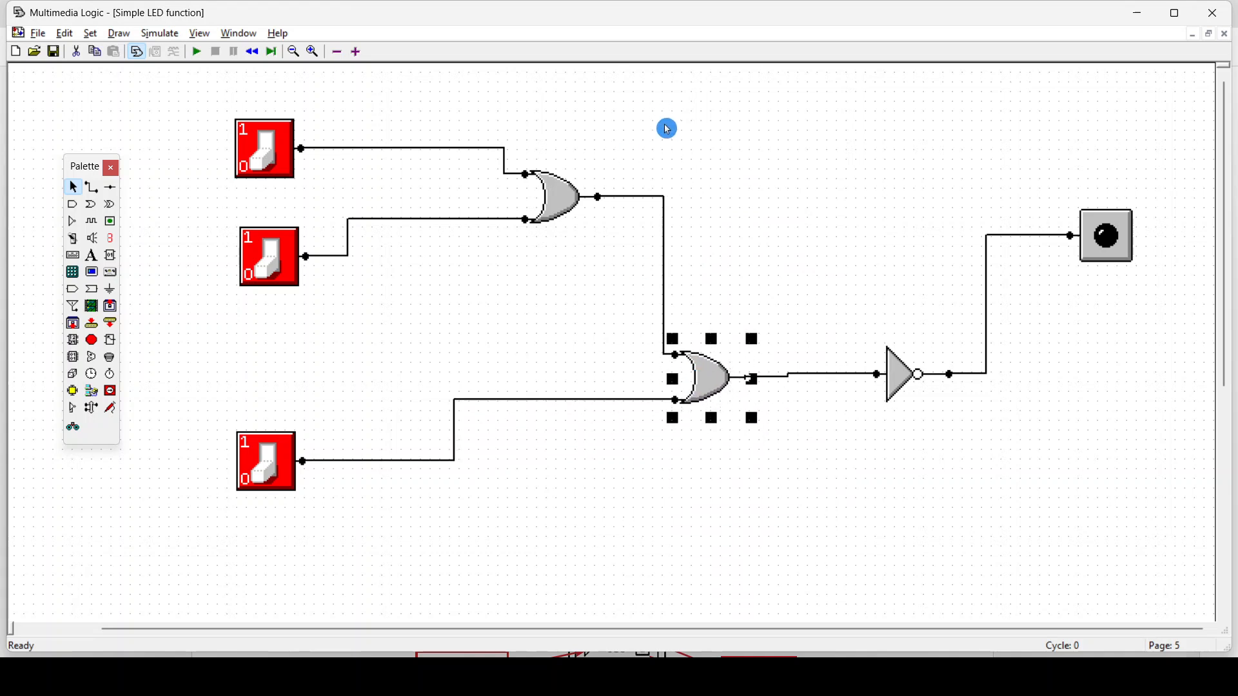
Delete the OR gate fed by the upper two switches and undo the deletion
click(560, 207)
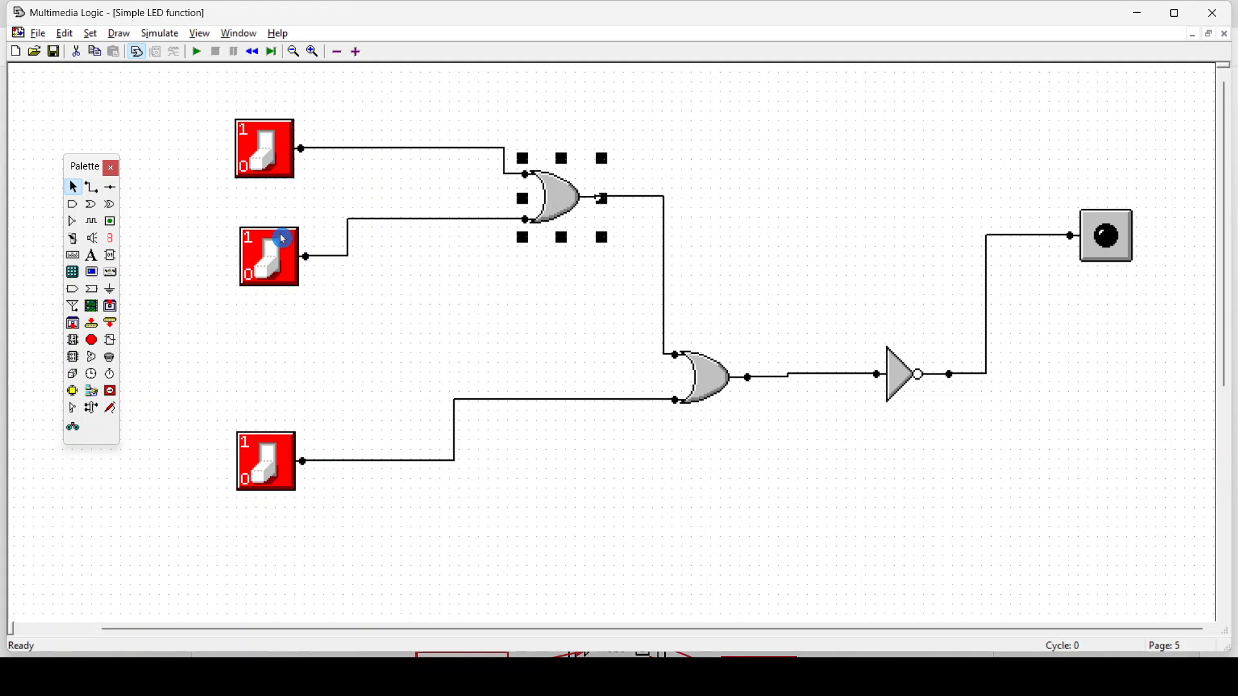
click(541, 344)
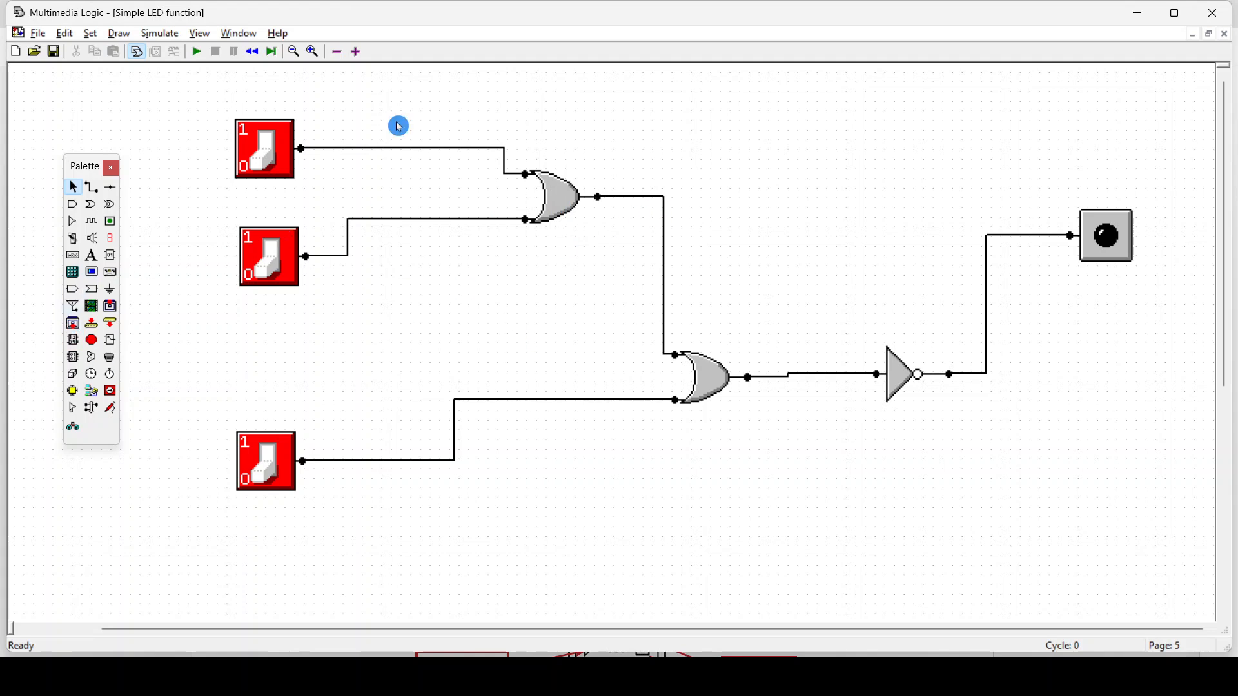
click(567, 188)
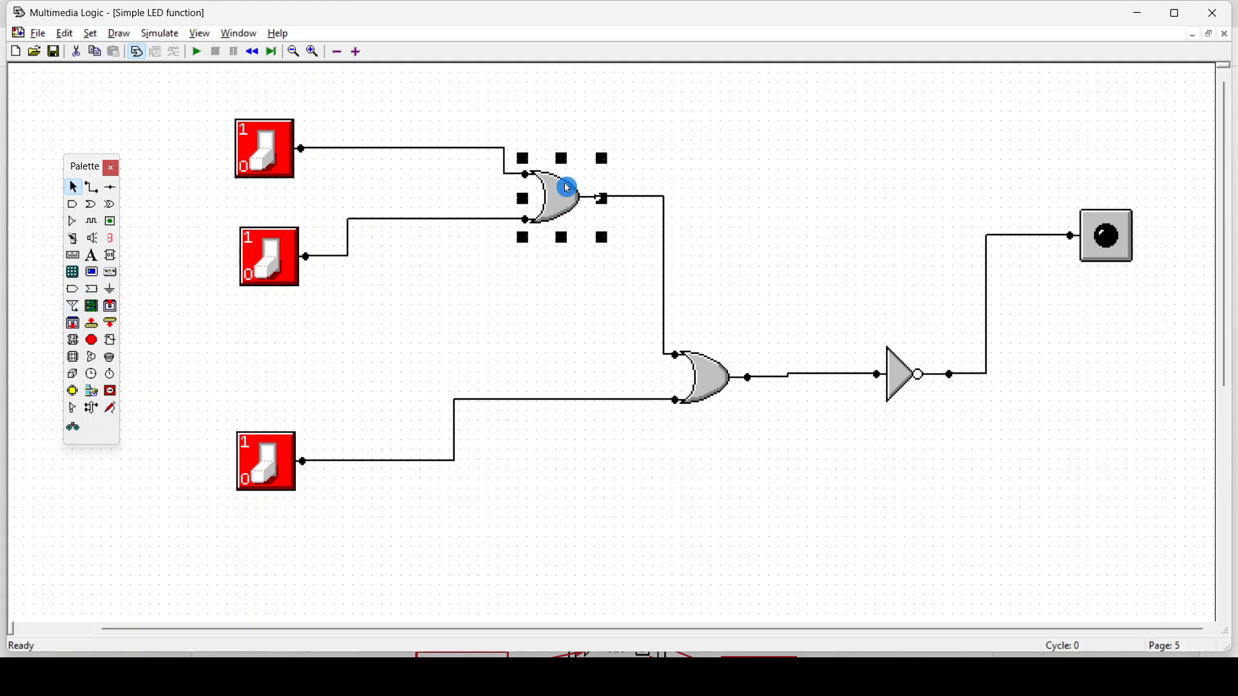
key(Delete)
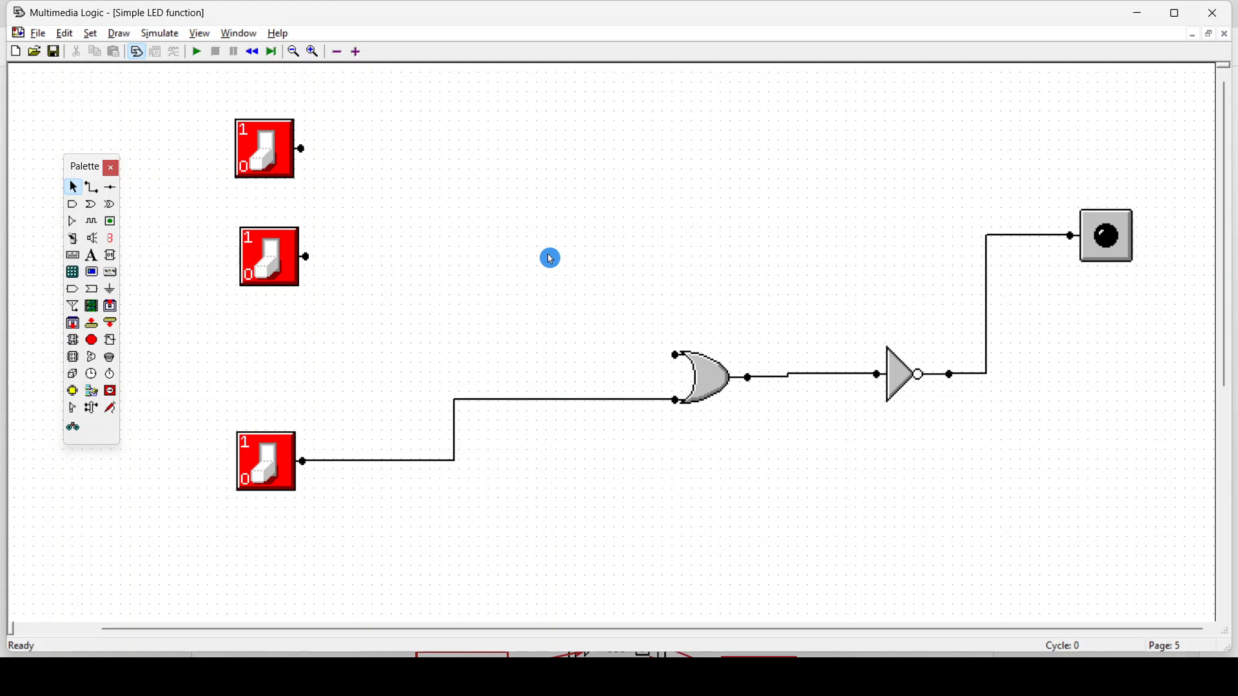
key(ctrl+z)
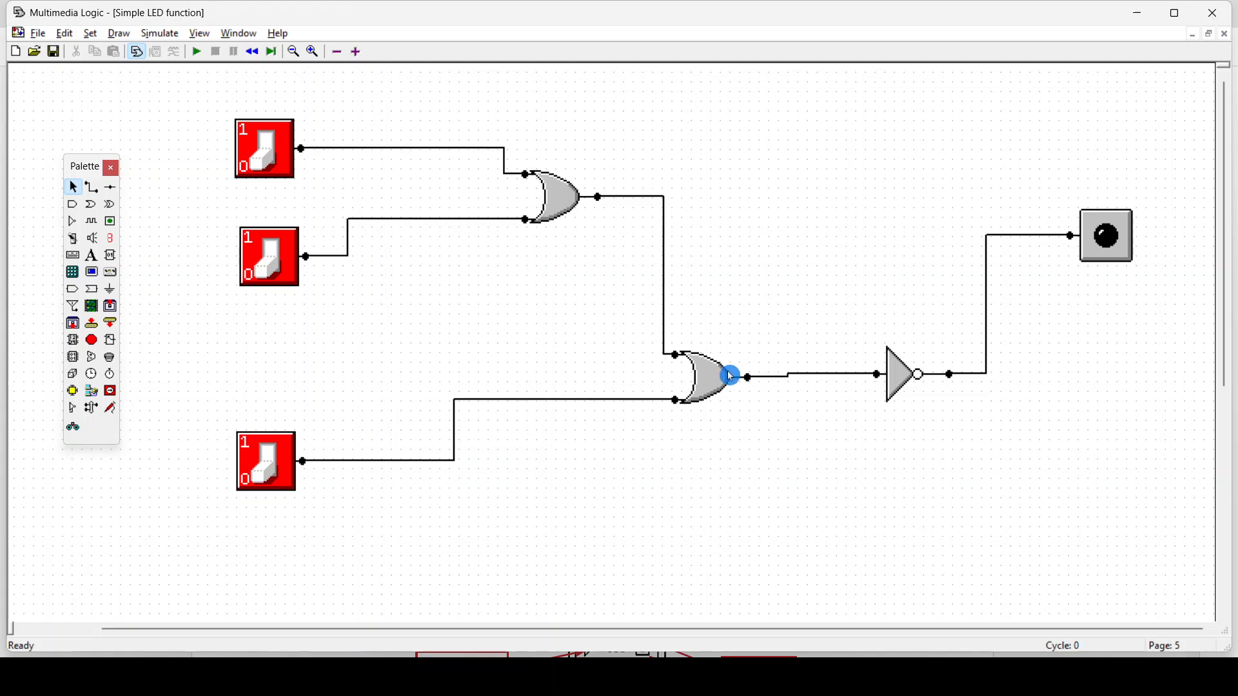
Replace the OR gate in front of the NOT gate with an AND gate
click(730, 376)
key(Delete)
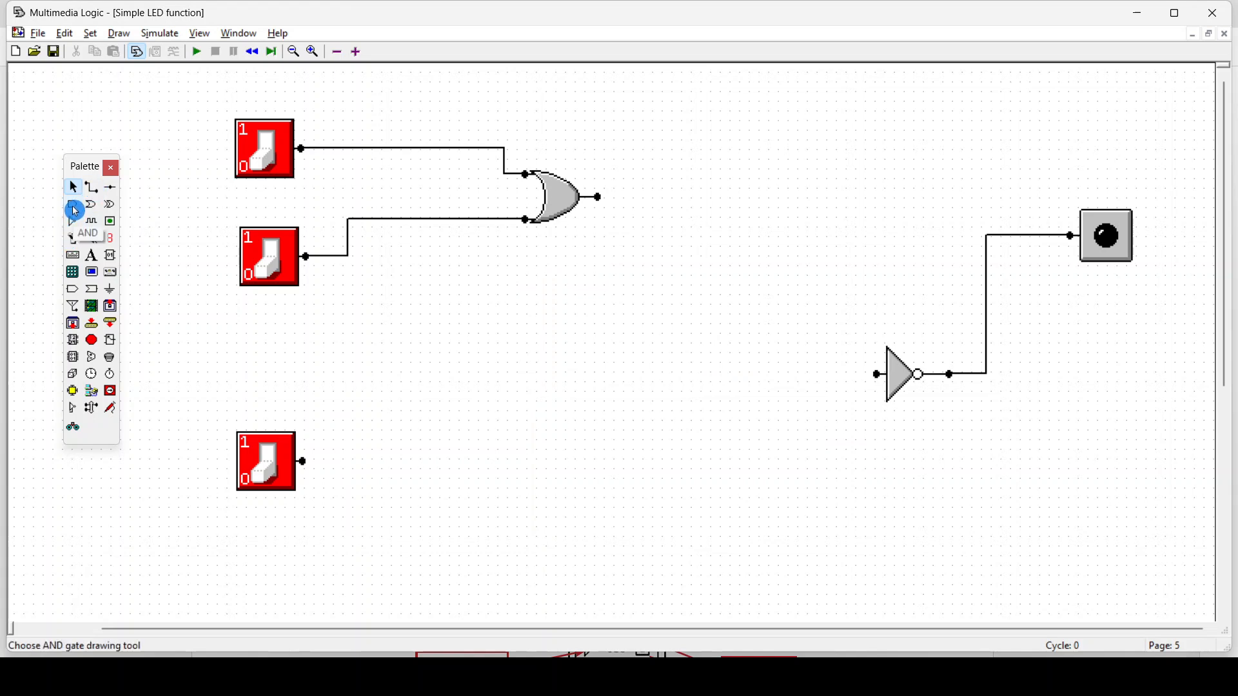
click(666, 394)
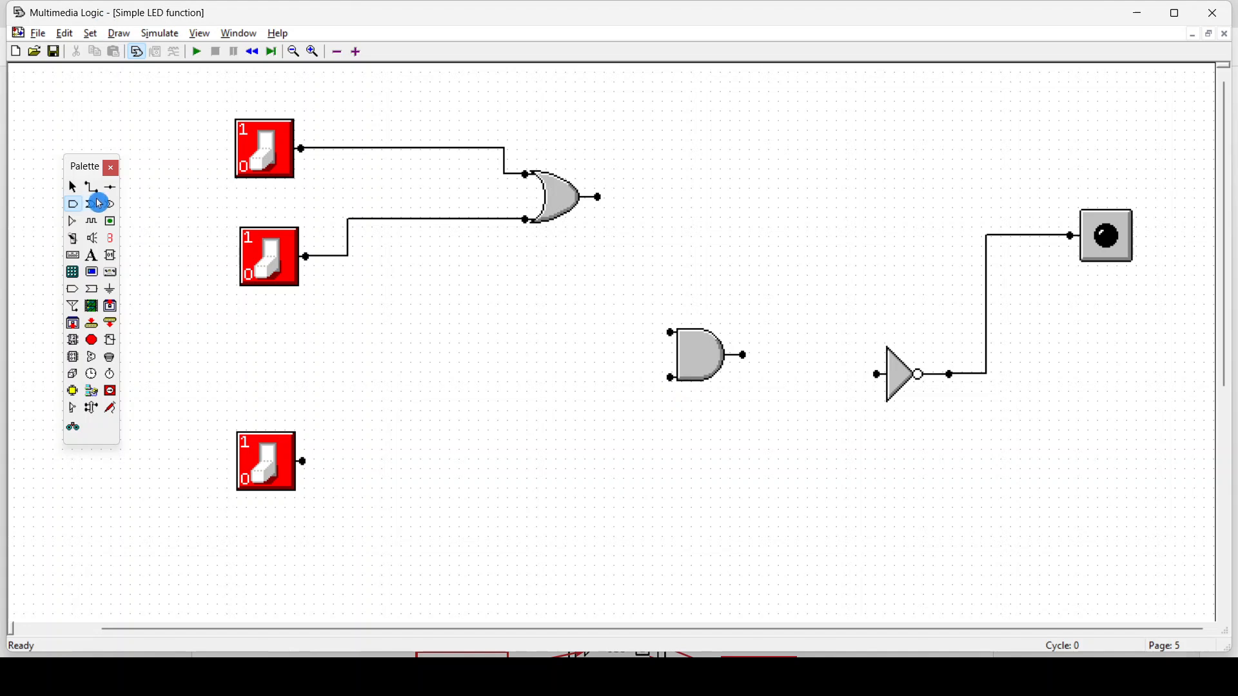
Wire the bottom switch and the OR gate's output to the AND gate's inputs, and its output to the NOT gate
click(97, 188)
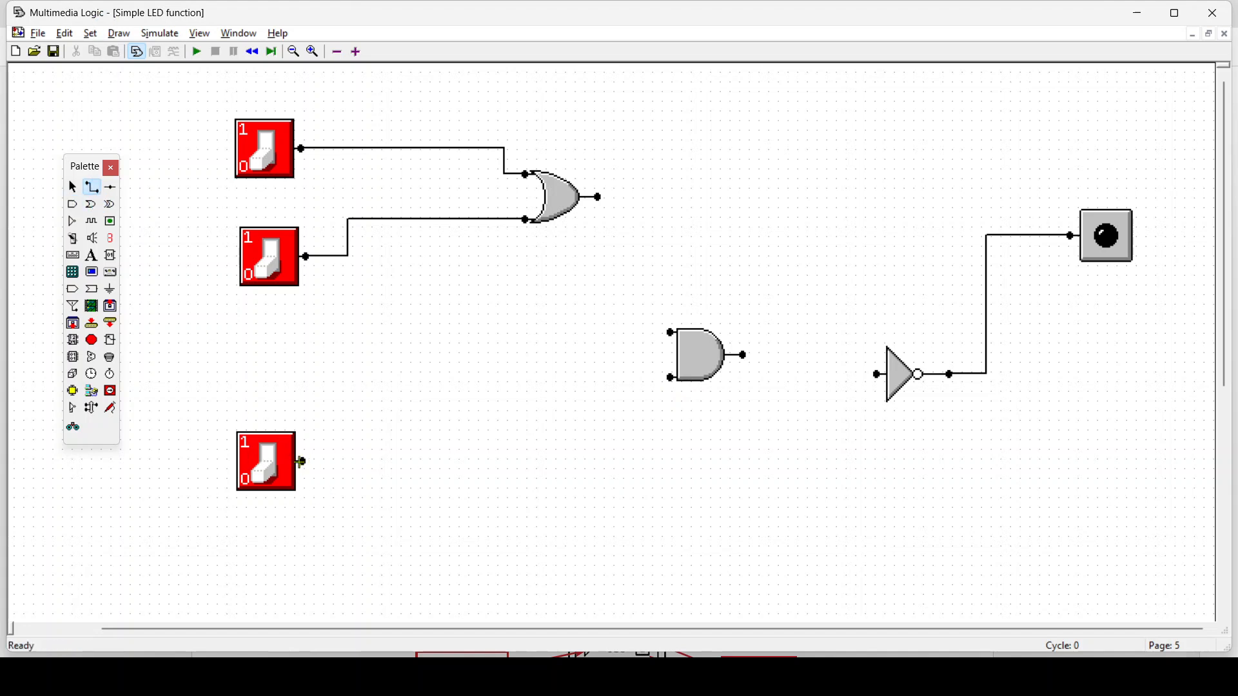
drag(301, 462, 666, 379)
drag(599, 198, 659, 333)
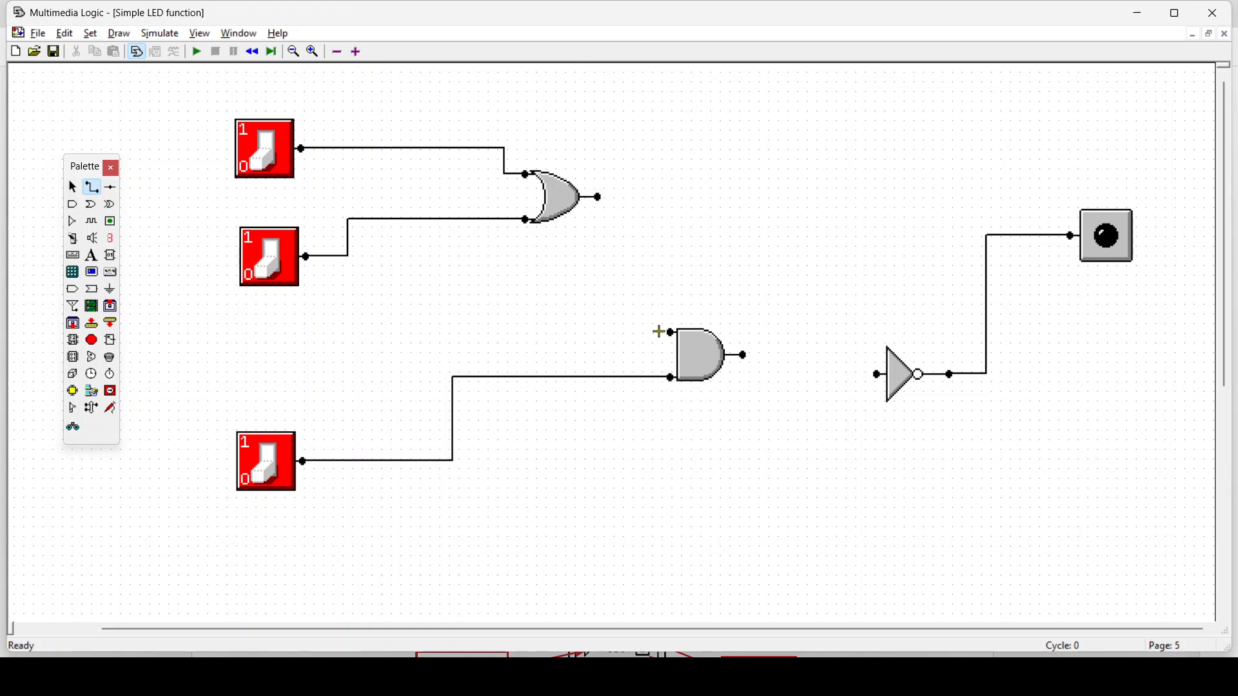
drag(598, 199, 669, 336)
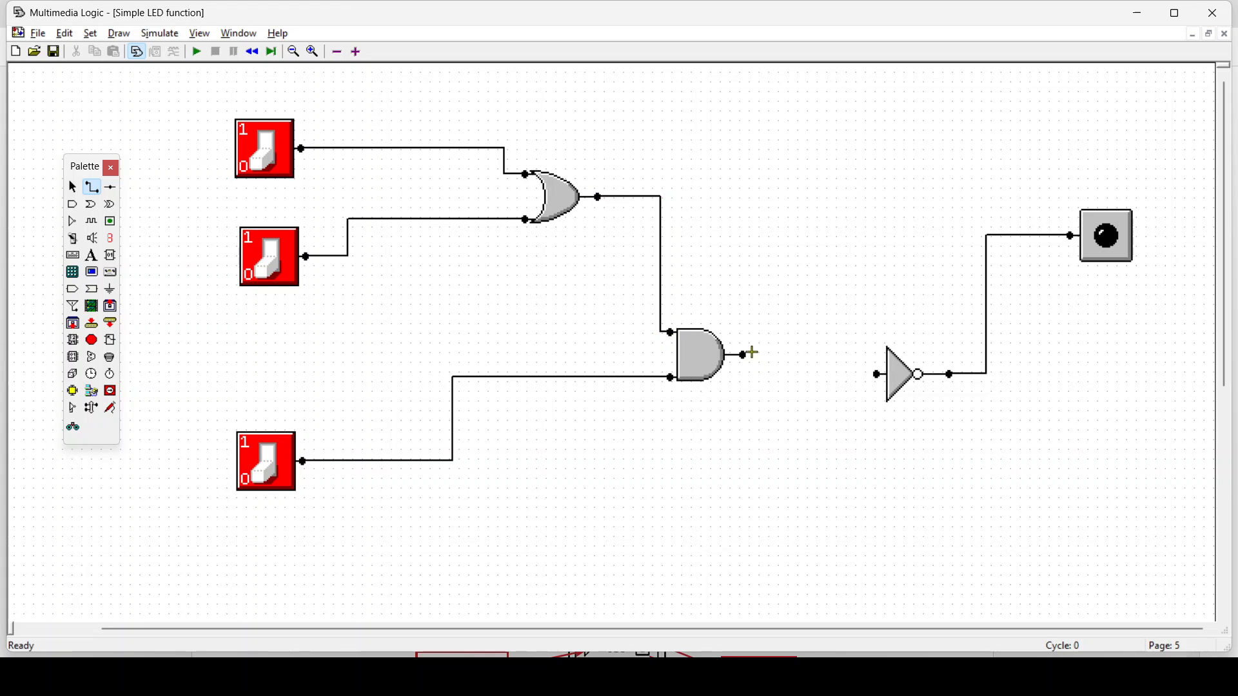
drag(748, 355, 878, 378)
Simulate the circuit, toggle the middle switch on and off, set the bottom switch to 1, and toggle the middle switch again
click(197, 52)
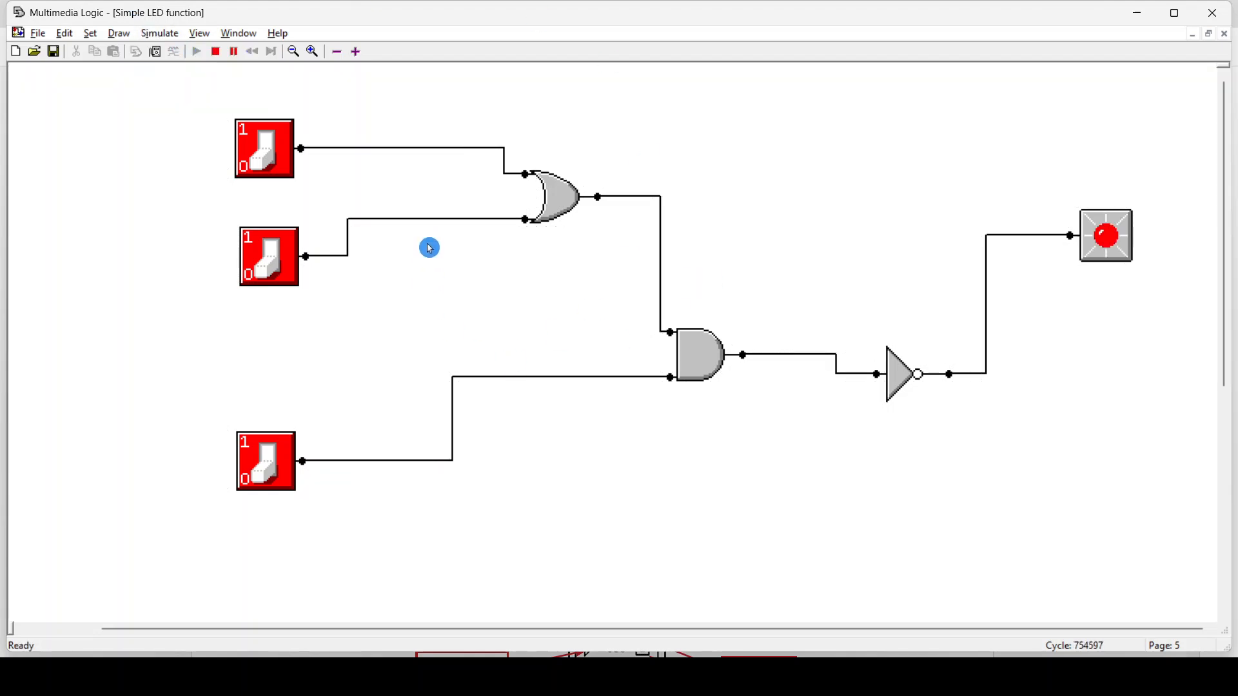
click(265, 265)
click(265, 264)
click(264, 470)
click(264, 254)
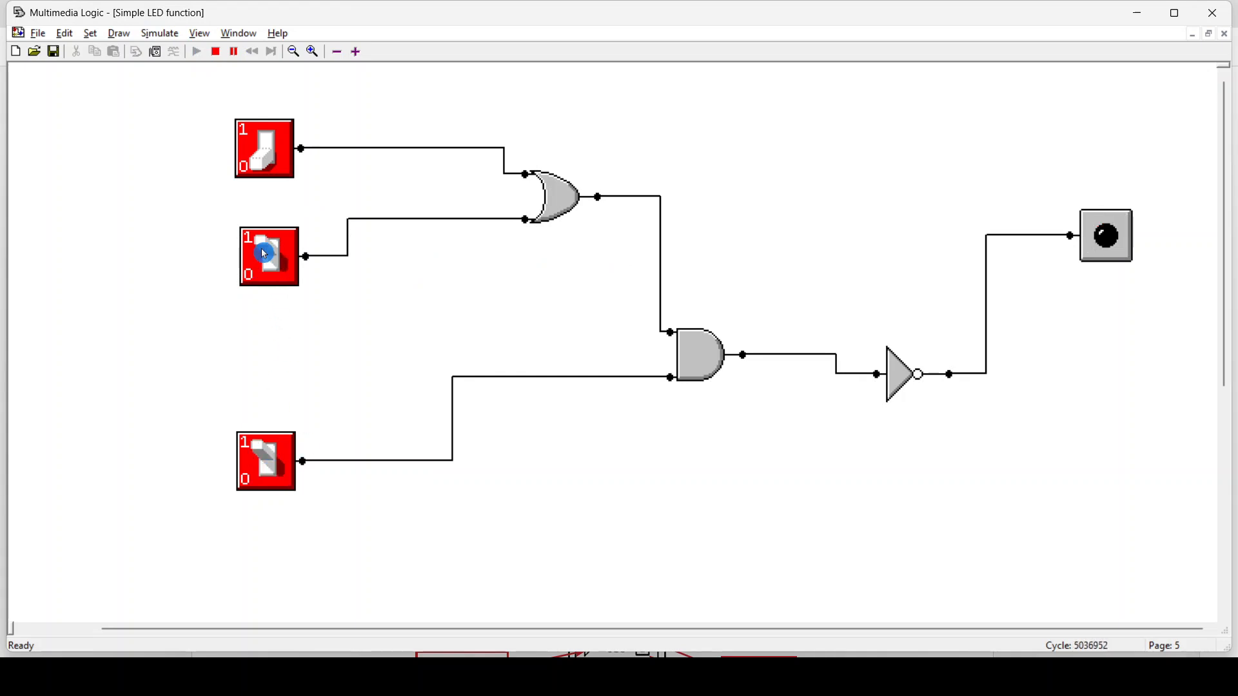
click(264, 254)
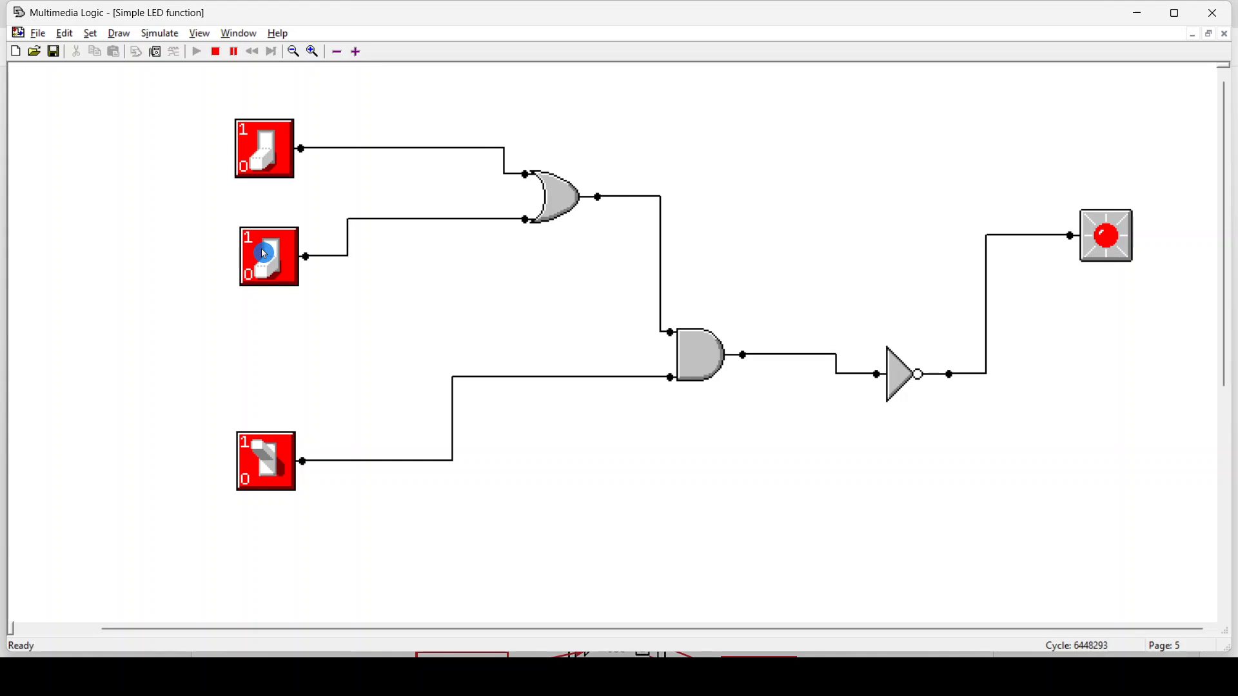
Toggle the top switch on and back to 0 with the bottom switch at 1, and stop the simulation
click(261, 168)
click(260, 162)
click(260, 162)
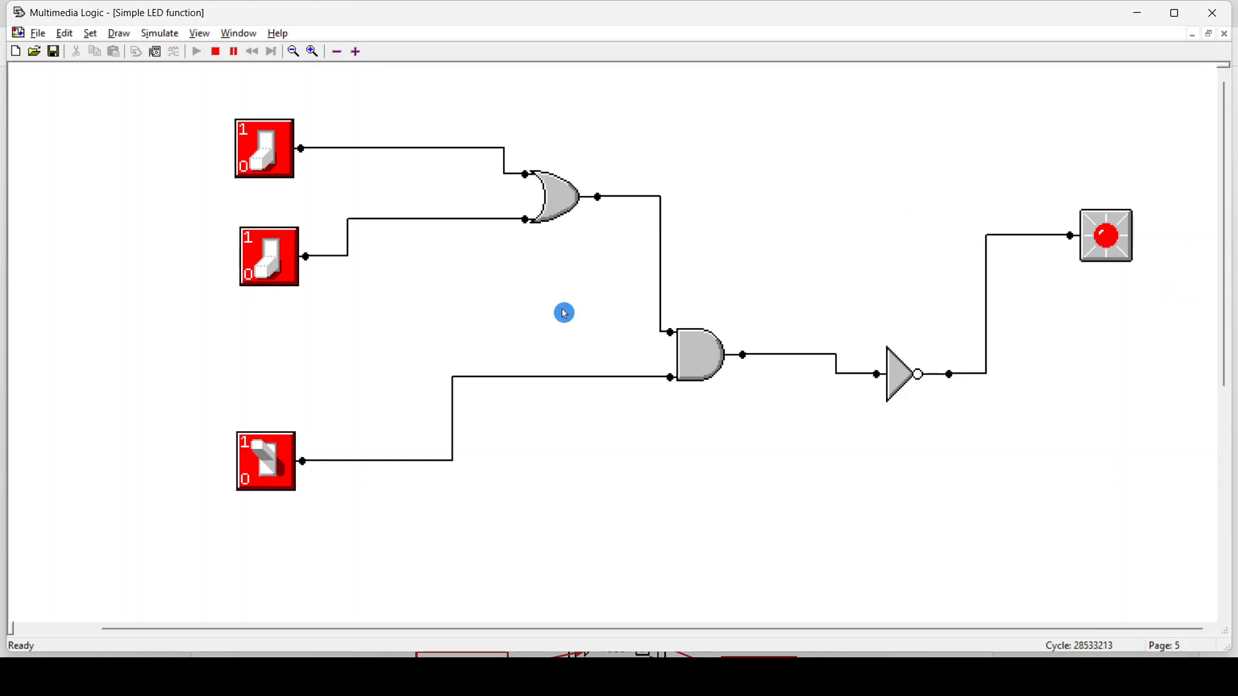
click(216, 51)
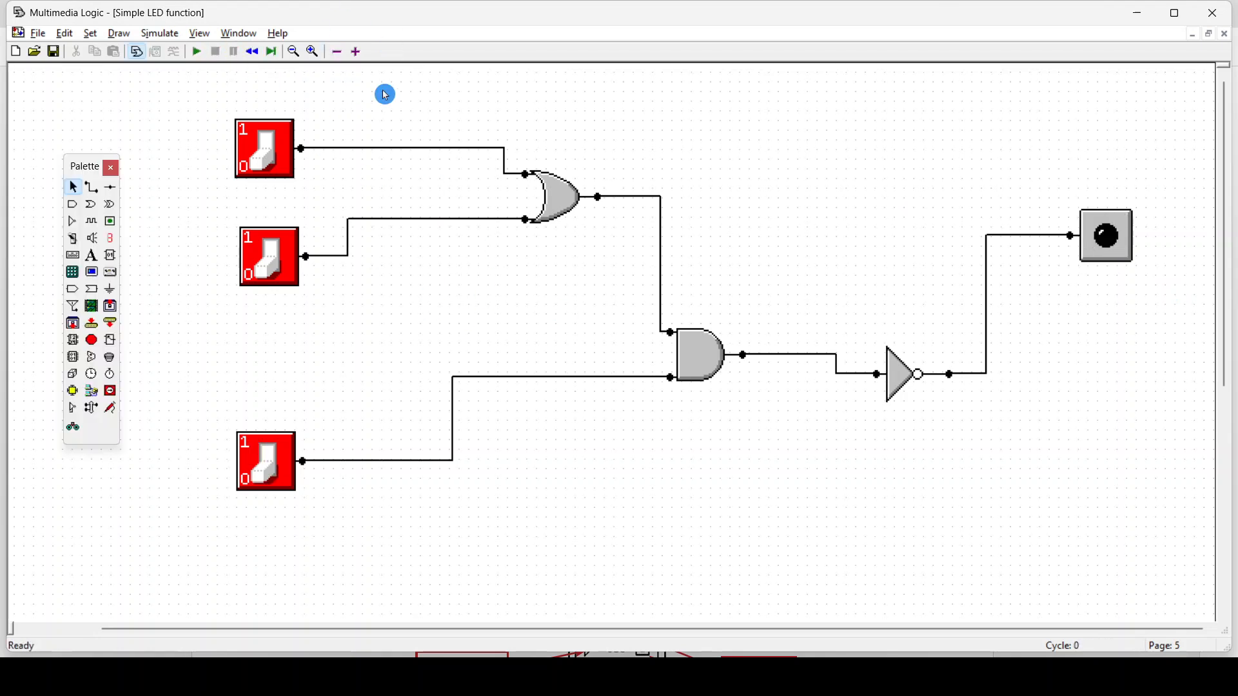
On page 6, wire both switches to their NOT gates and the final NOT gate's output to the LED
click(356, 51)
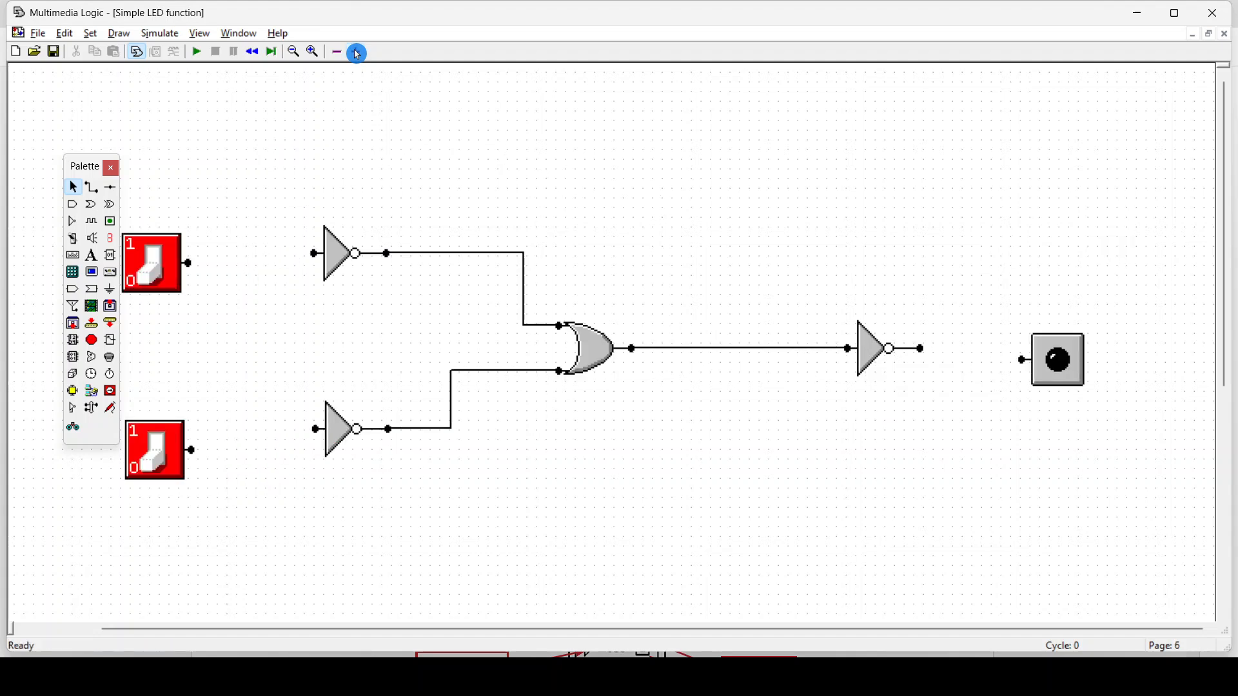
scroll(502, 316, down, 3)
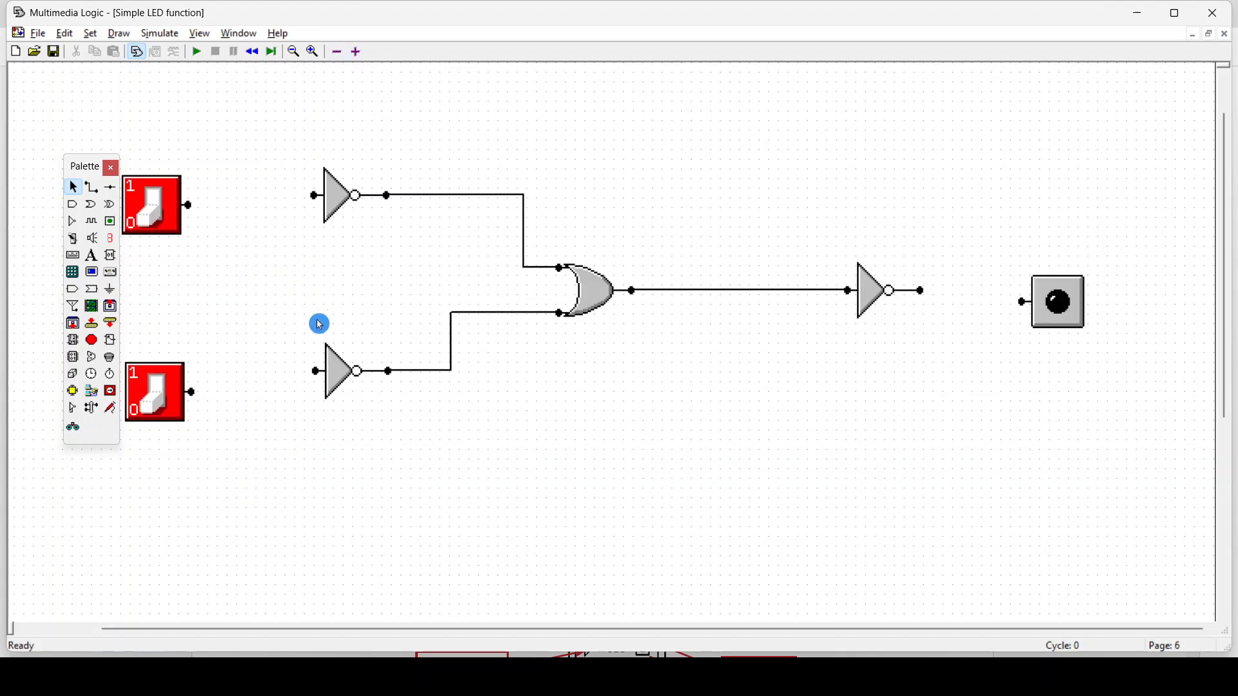
click(95, 195)
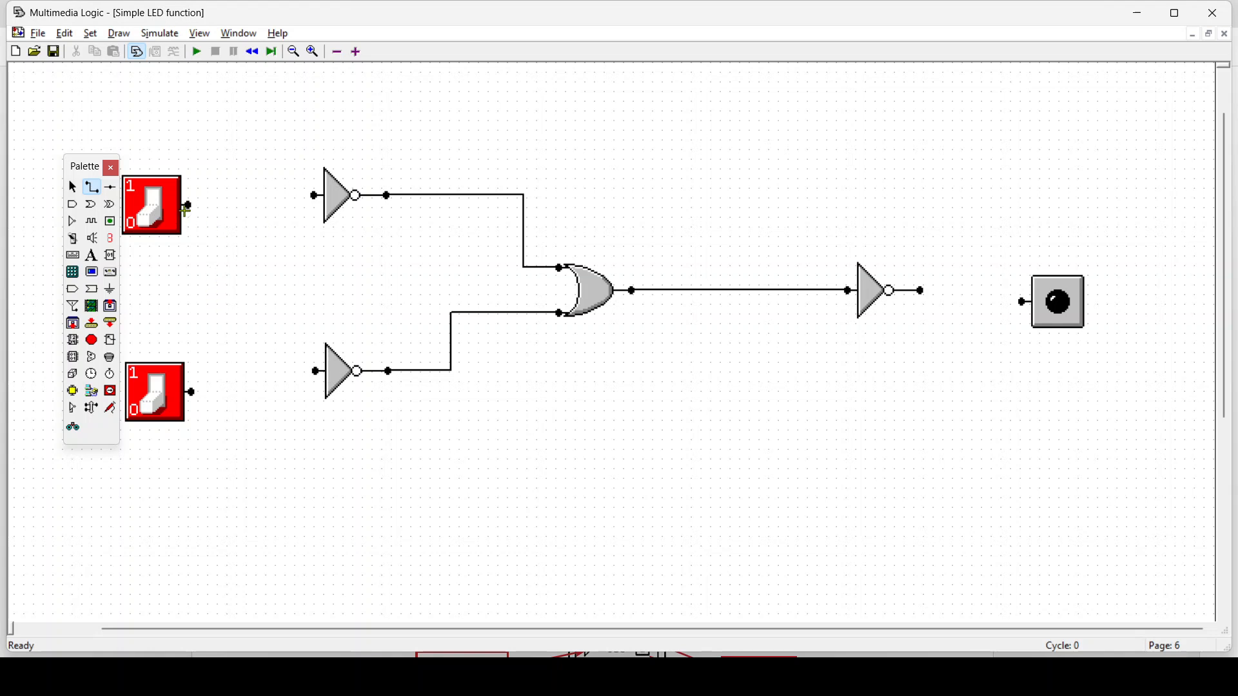
drag(189, 208, 313, 195)
drag(191, 393, 315, 371)
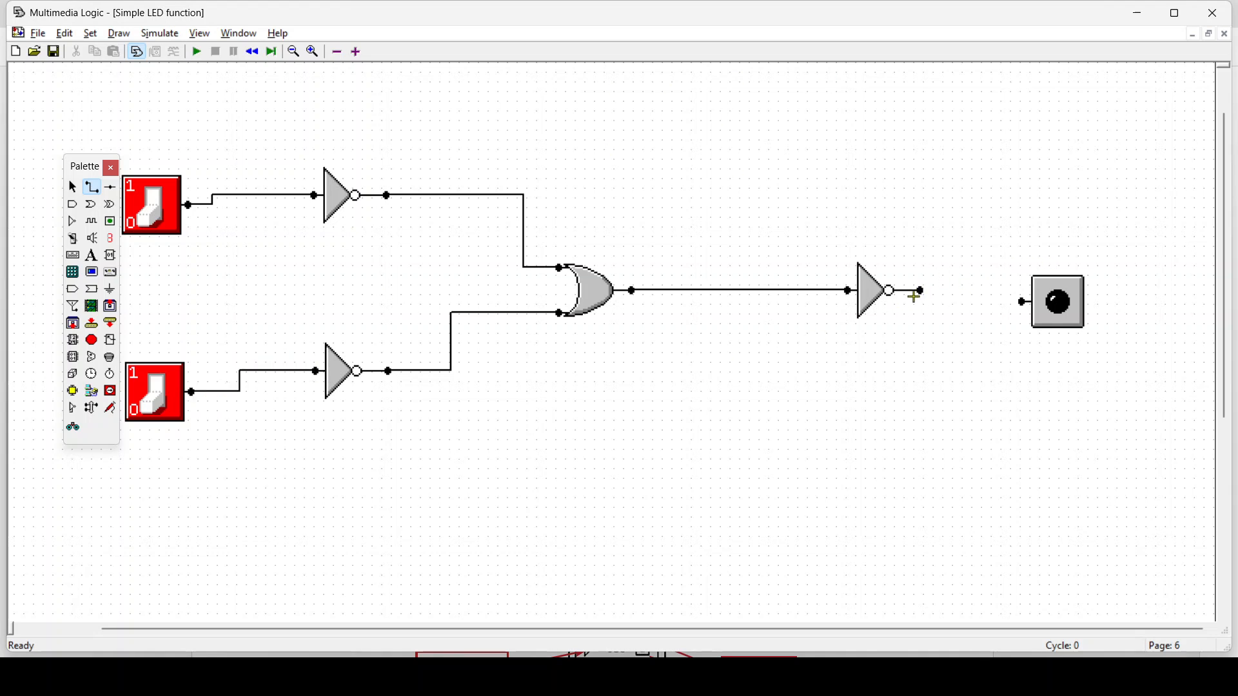
drag(921, 291, 1020, 303)
Simulate the page 6 circuit, set the lower and upper switches to 1, and stop the simulation
click(210, 52)
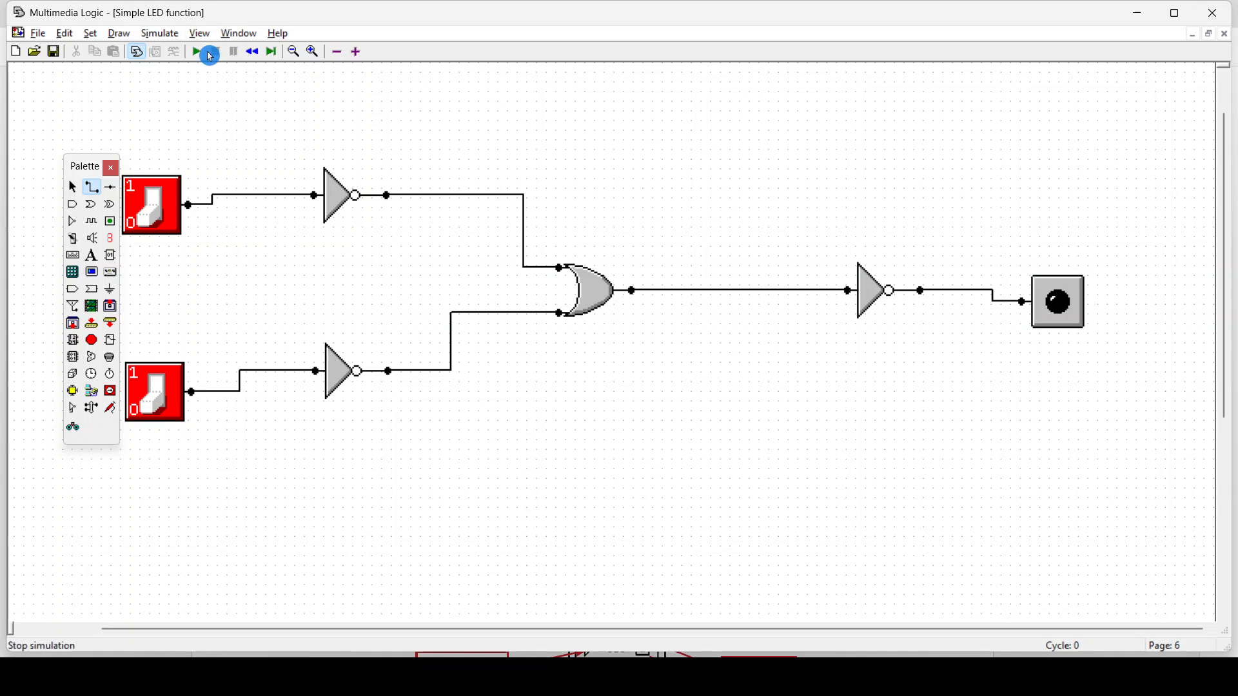
click(199, 52)
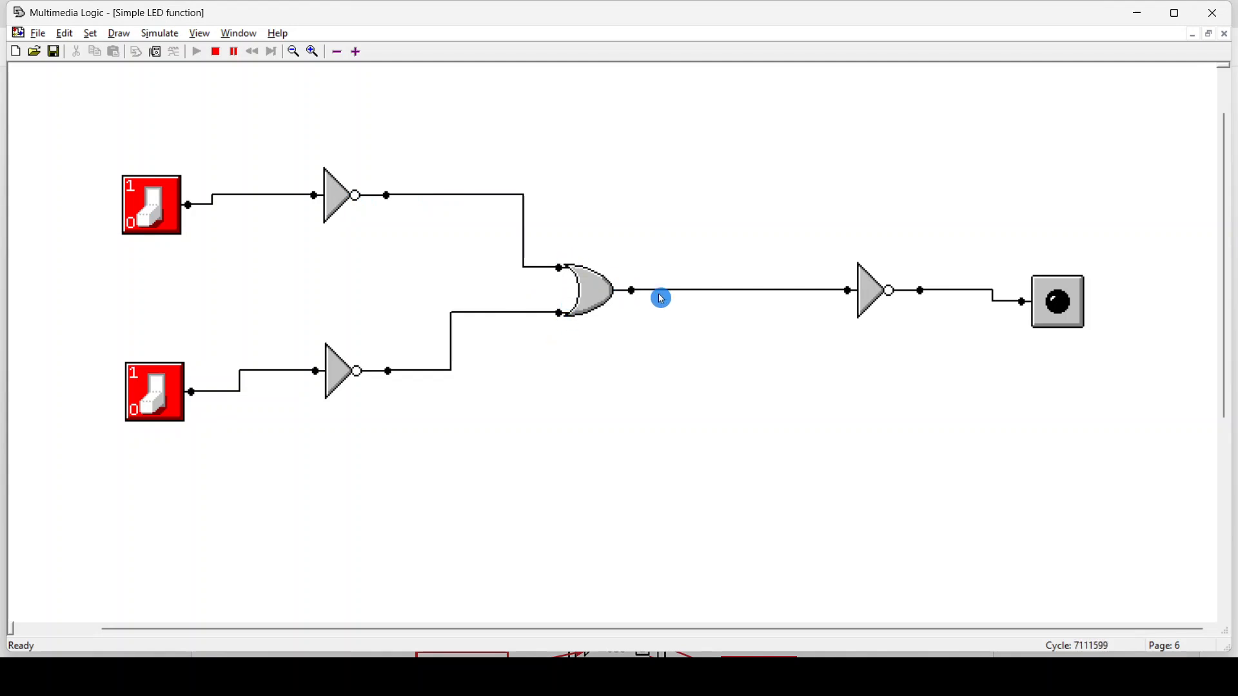
click(147, 413)
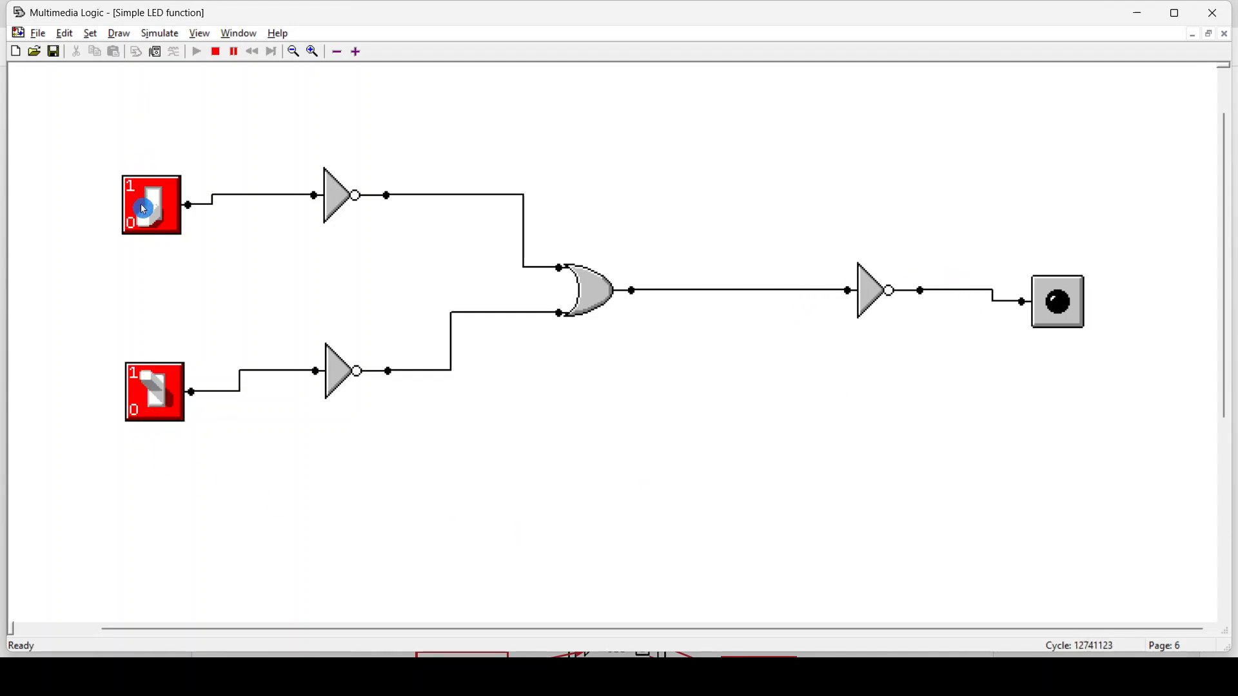
click(144, 209)
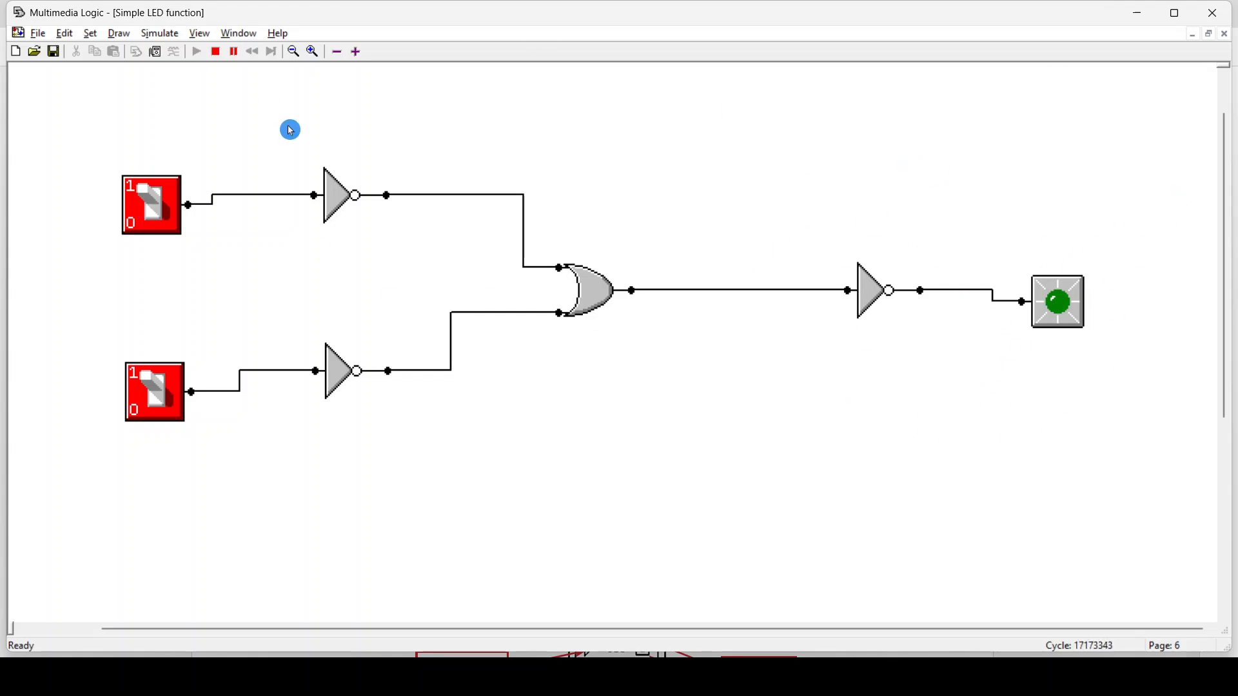
click(217, 51)
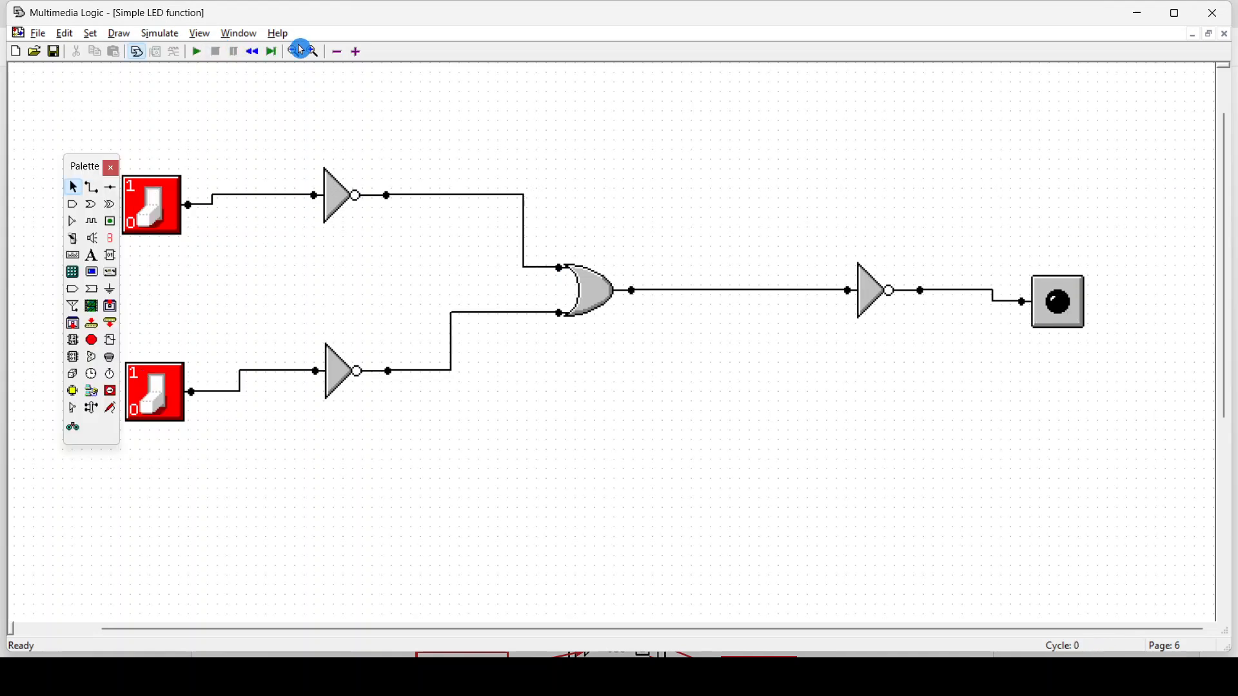
click(358, 52)
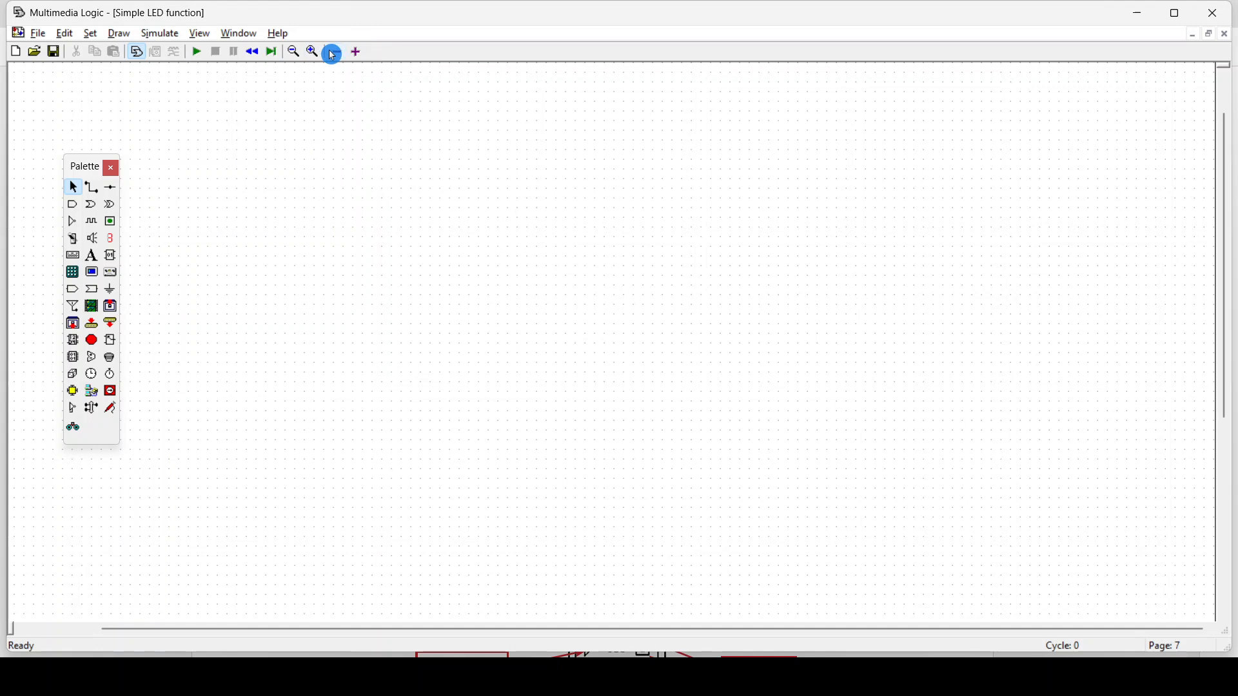
click(334, 54)
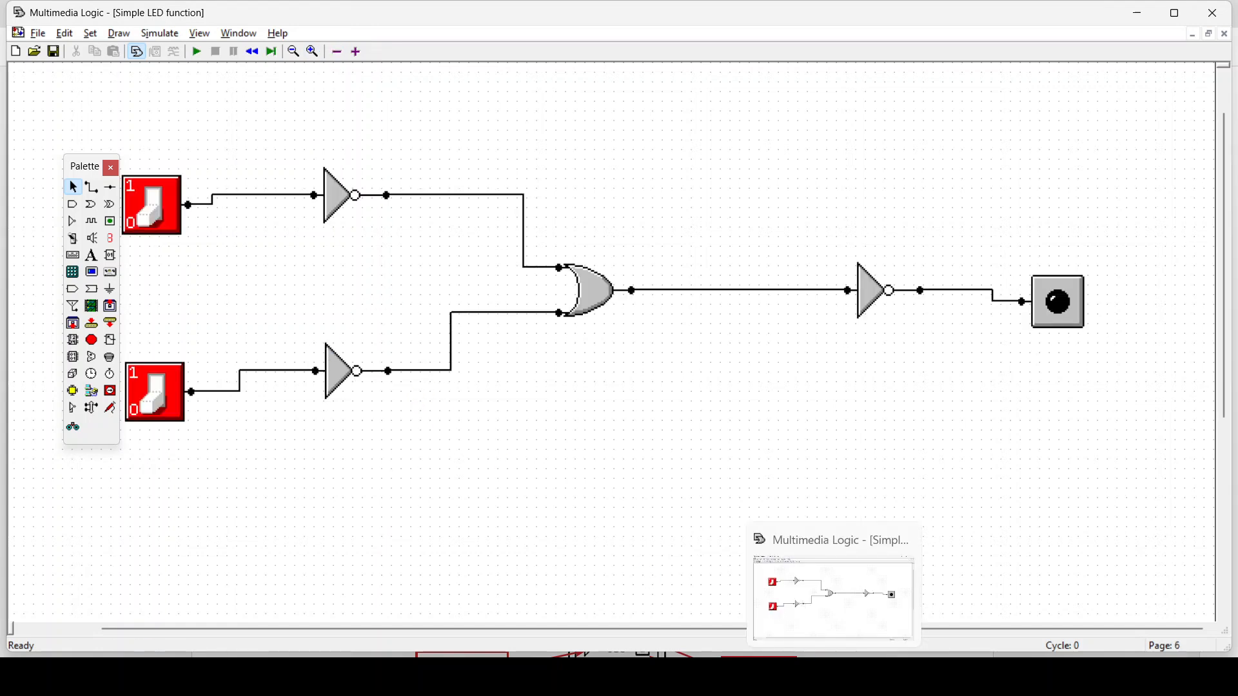
Switch to the GR 8 WB ICT-E.pdf workbook and review the toggle palette, simple LED circuit and NOT gate sections through Activity 5.2
click(799, 673)
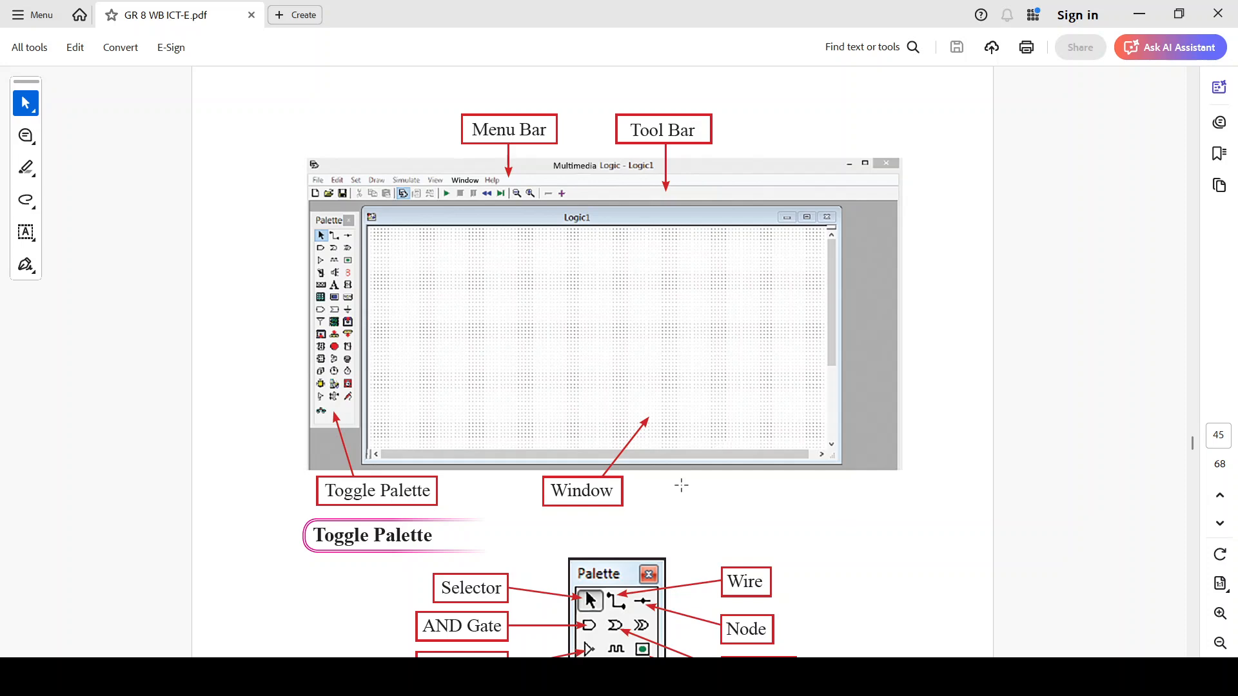
scroll(682, 485, down, 8)
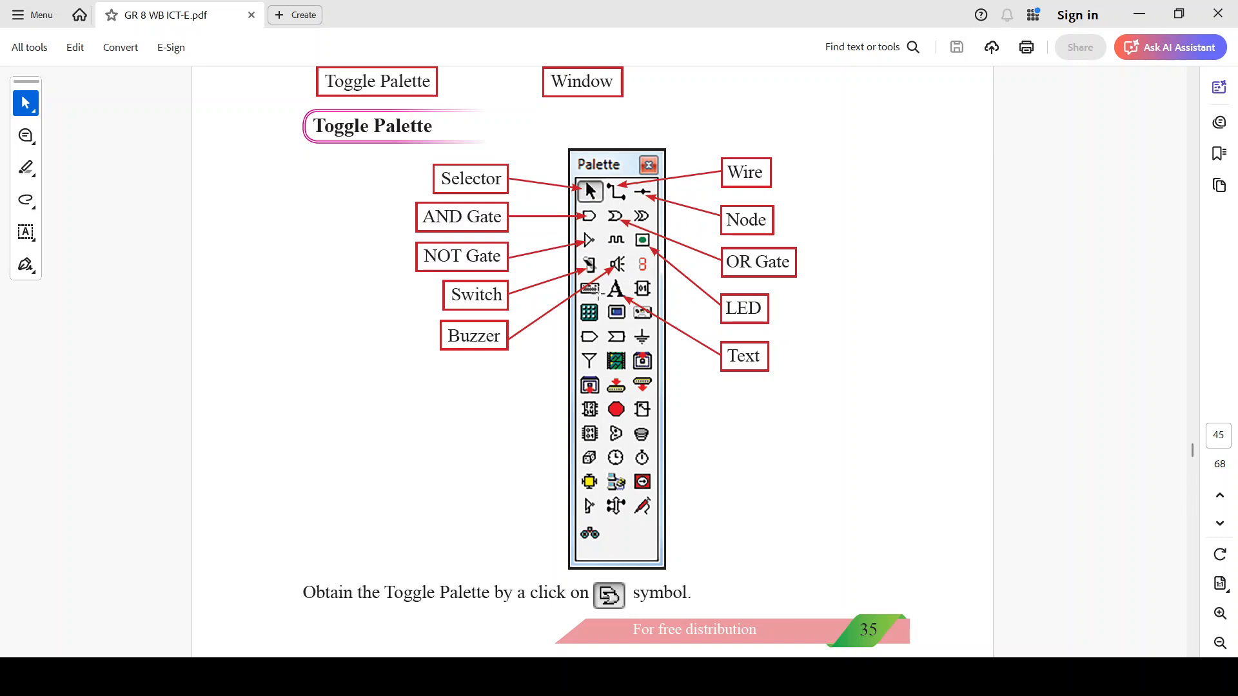
scroll(602, 370, down, 2)
scroll(602, 371, up, 1)
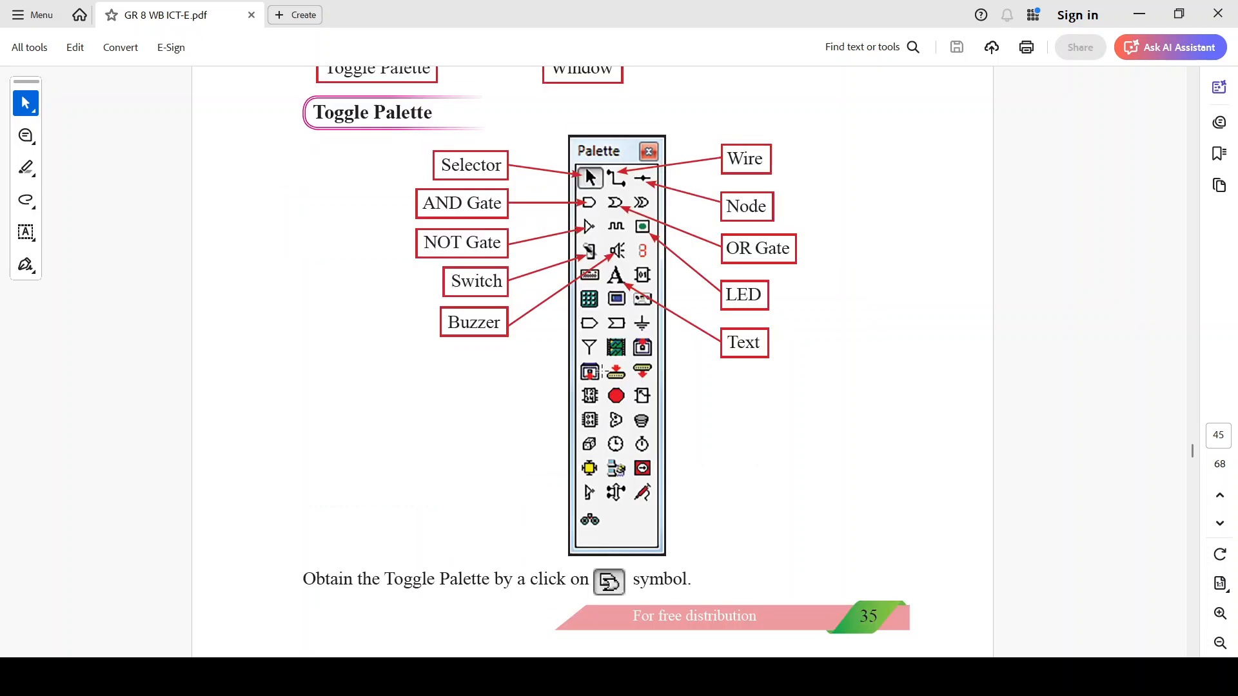
scroll(417, 567, down, 2)
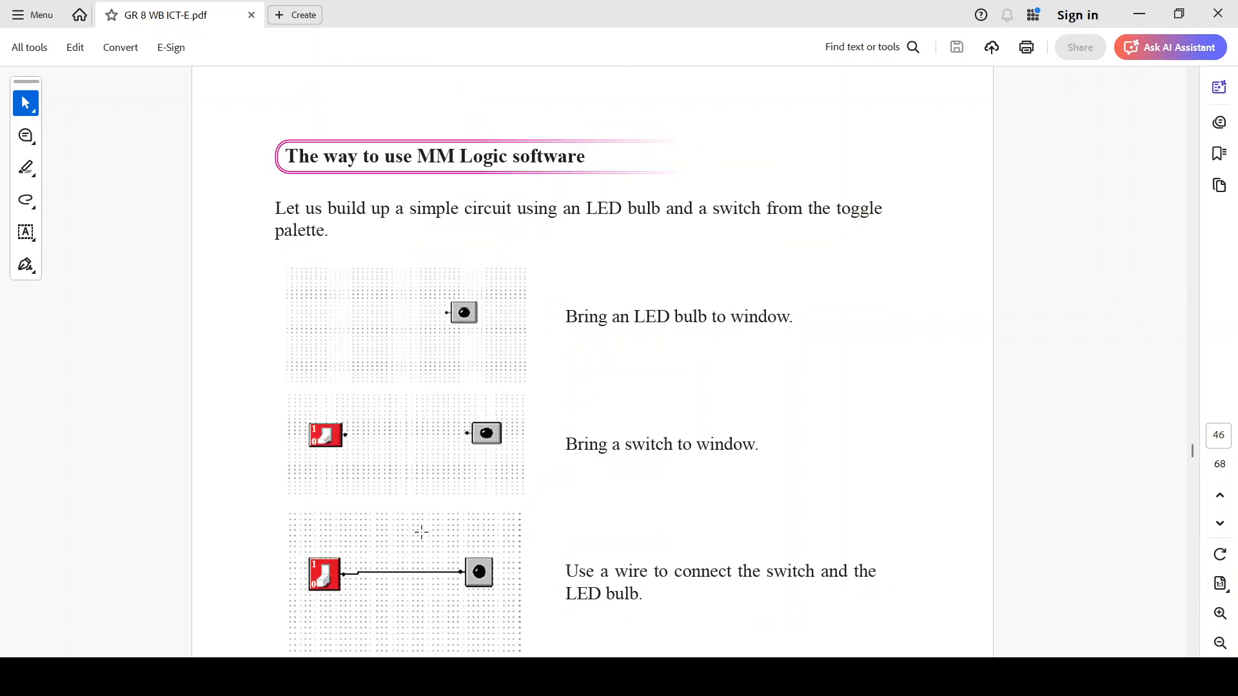
scroll(421, 532, down, 15)
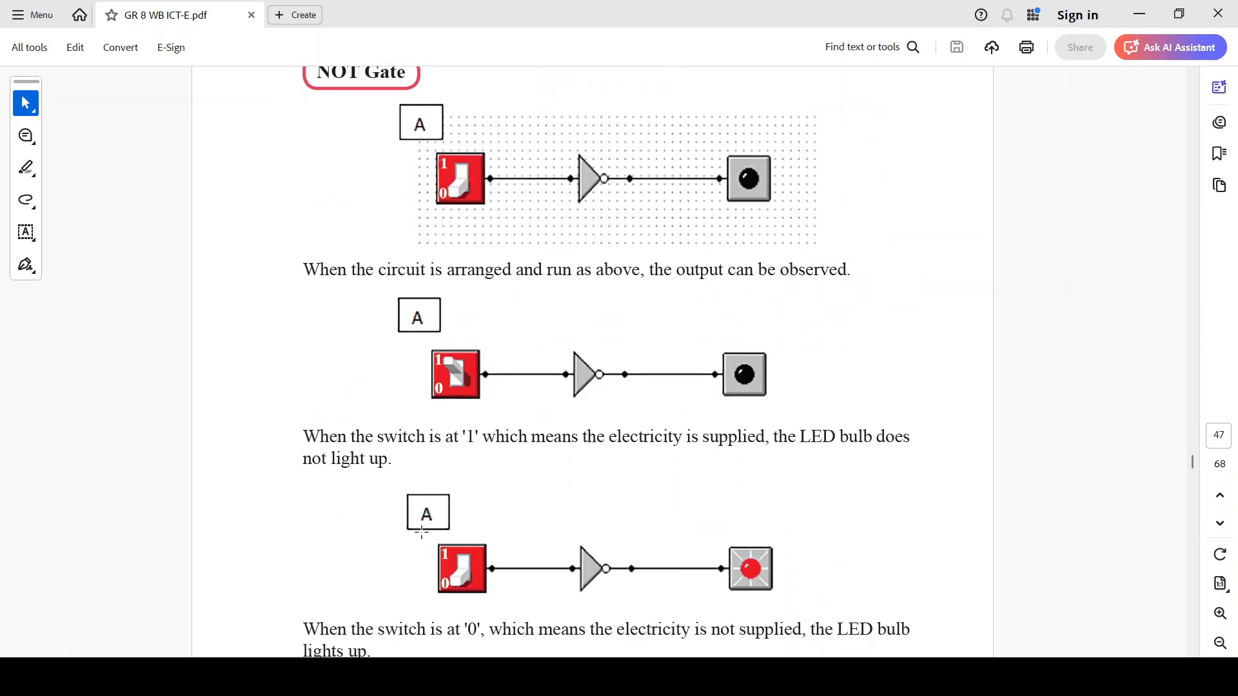
scroll(422, 532, down, 5)
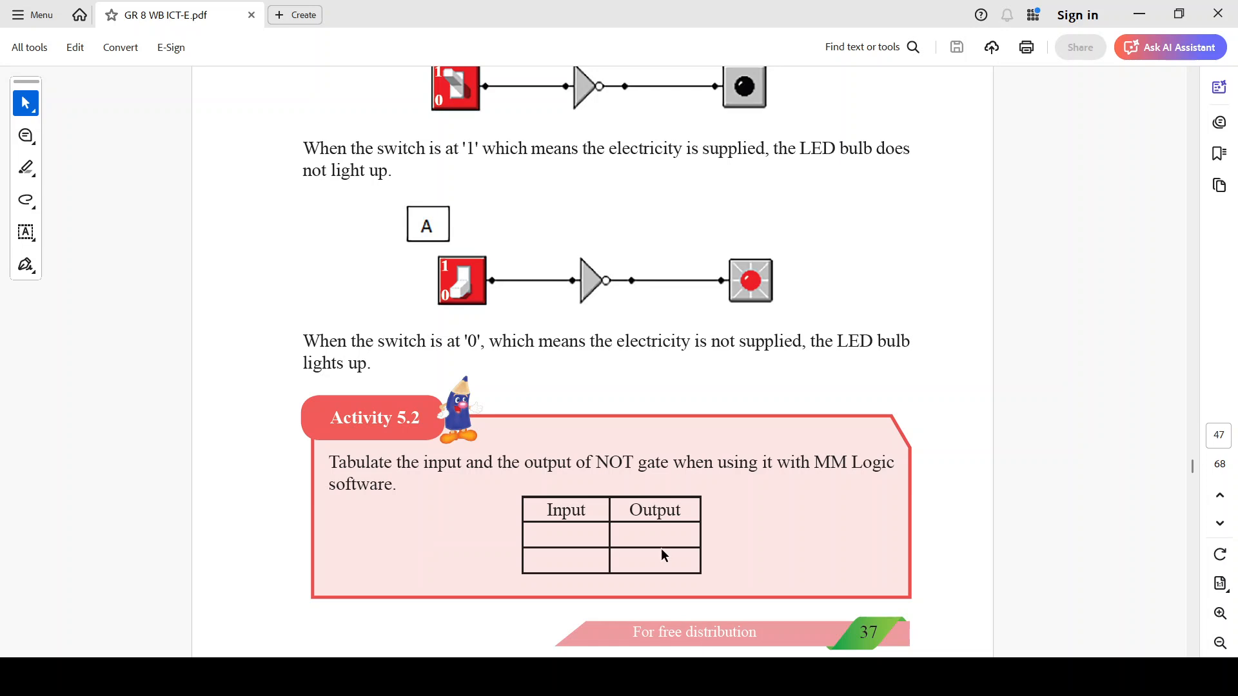
Examine the workbook's AND gate and OR gate circuit examples up to Activity 5.4
scroll(660, 548, down, 10)
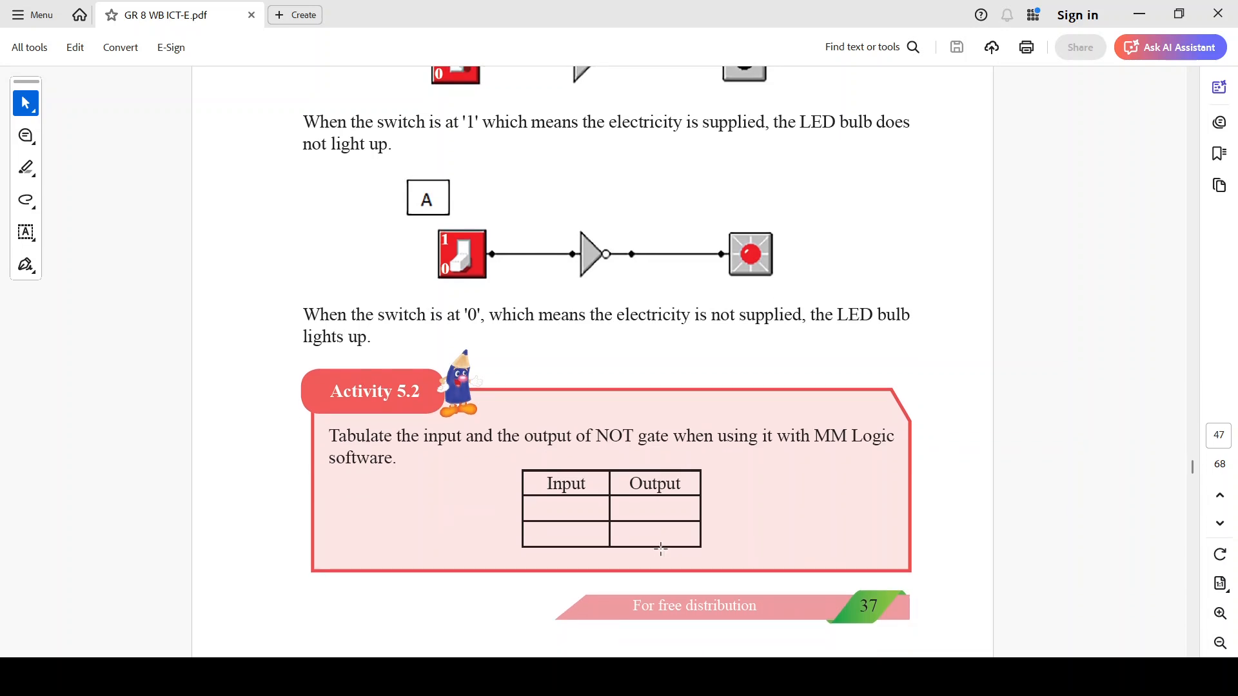
scroll(660, 548, down, 3)
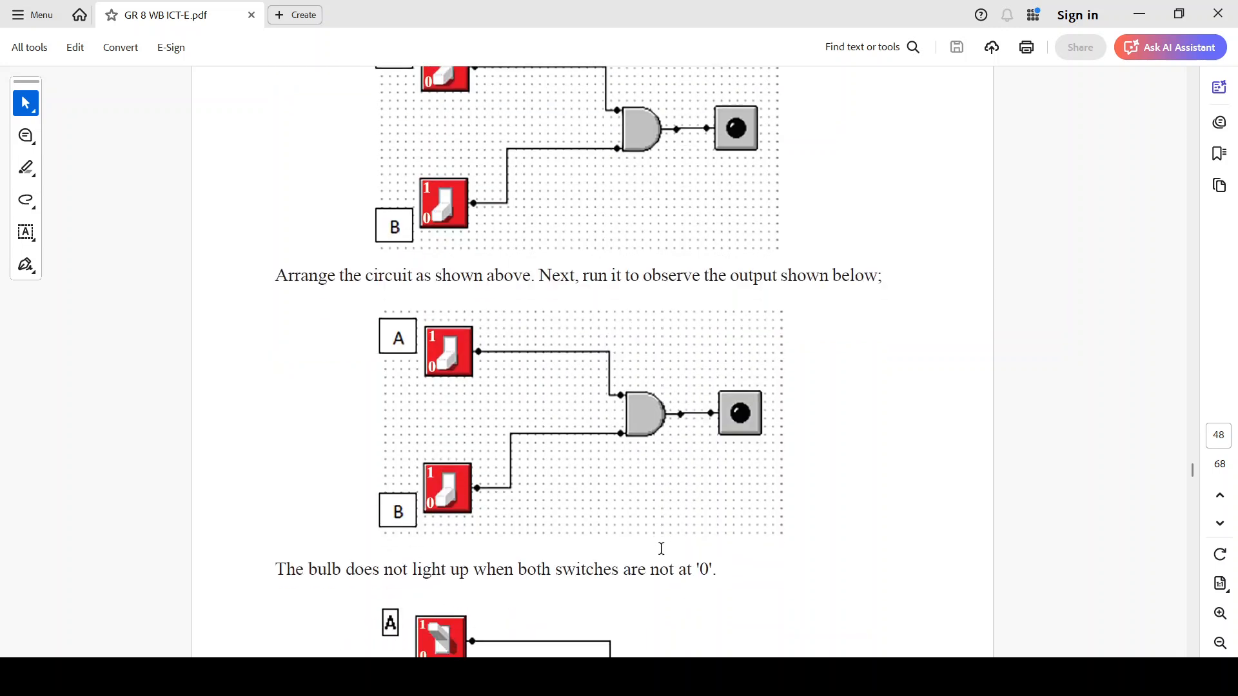
scroll(660, 549, down, 9)
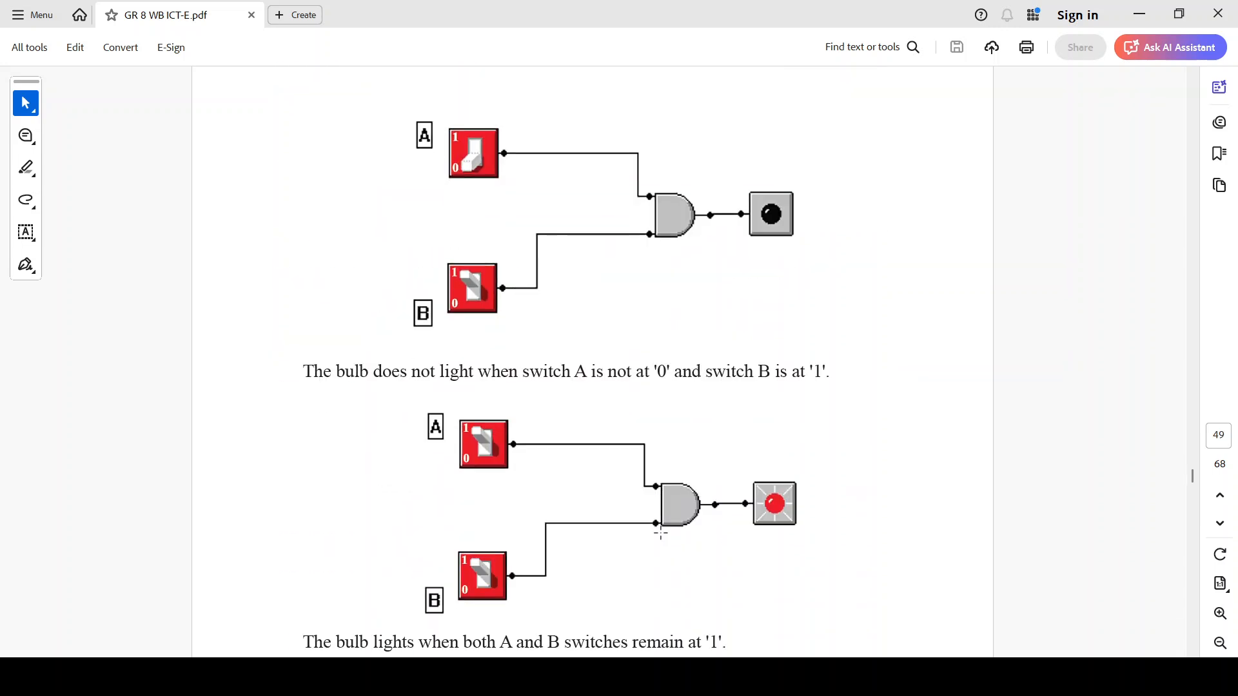
scroll(660, 532, down, 18)
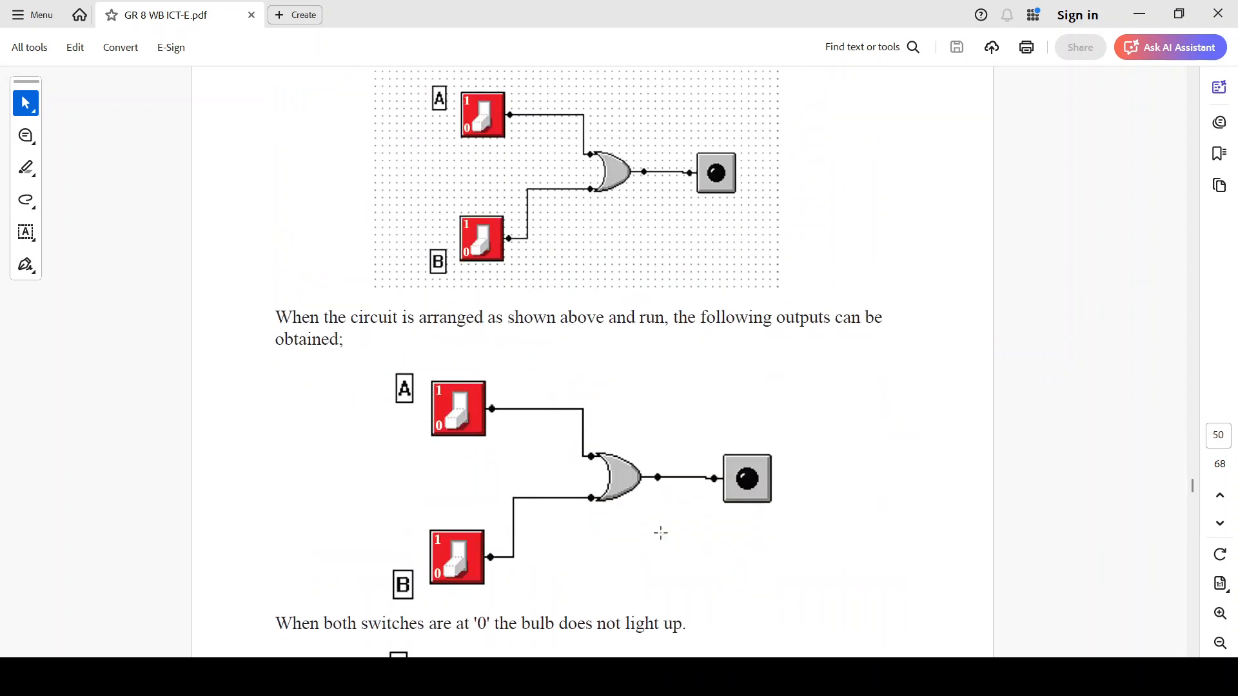
scroll(661, 533, down, 2)
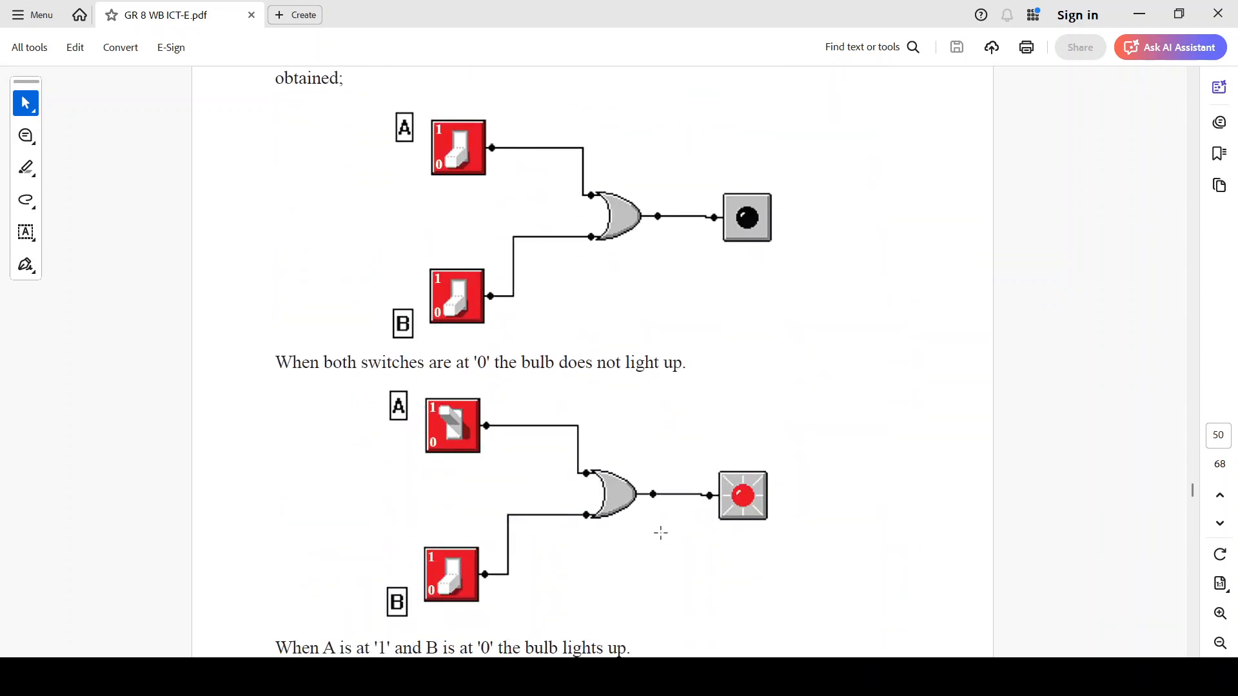
scroll(661, 532, down, 6)
scroll(661, 533, down, 3)
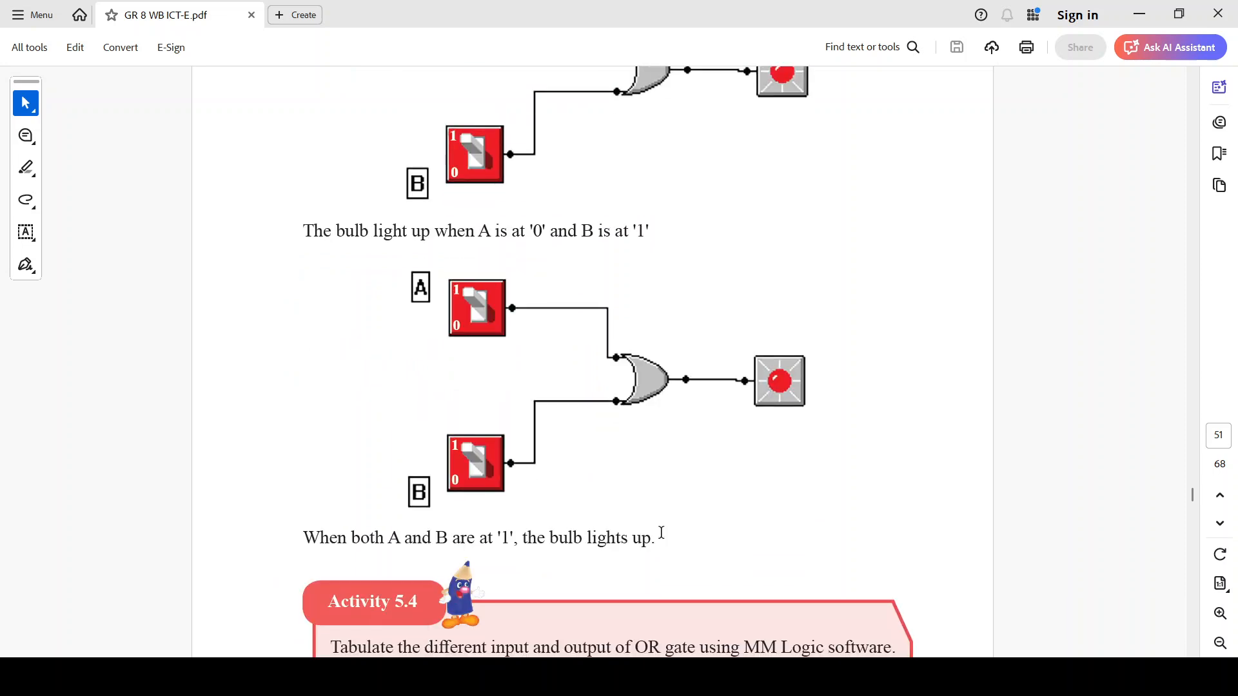
scroll(661, 533, down, 1)
scroll(661, 533, down, 1)
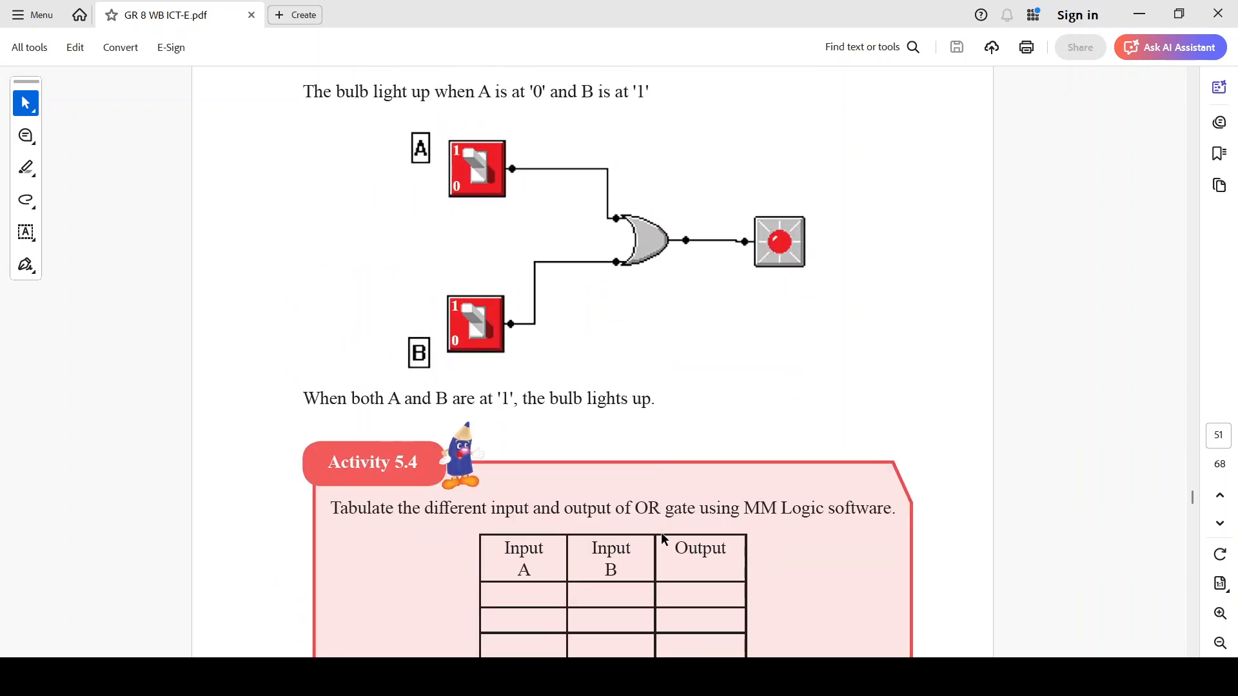
Review the integrated logic gate circuit, its output table and the Activity 5.5 circuit exercises
scroll(660, 532, down, 5)
scroll(661, 532, down, 1)
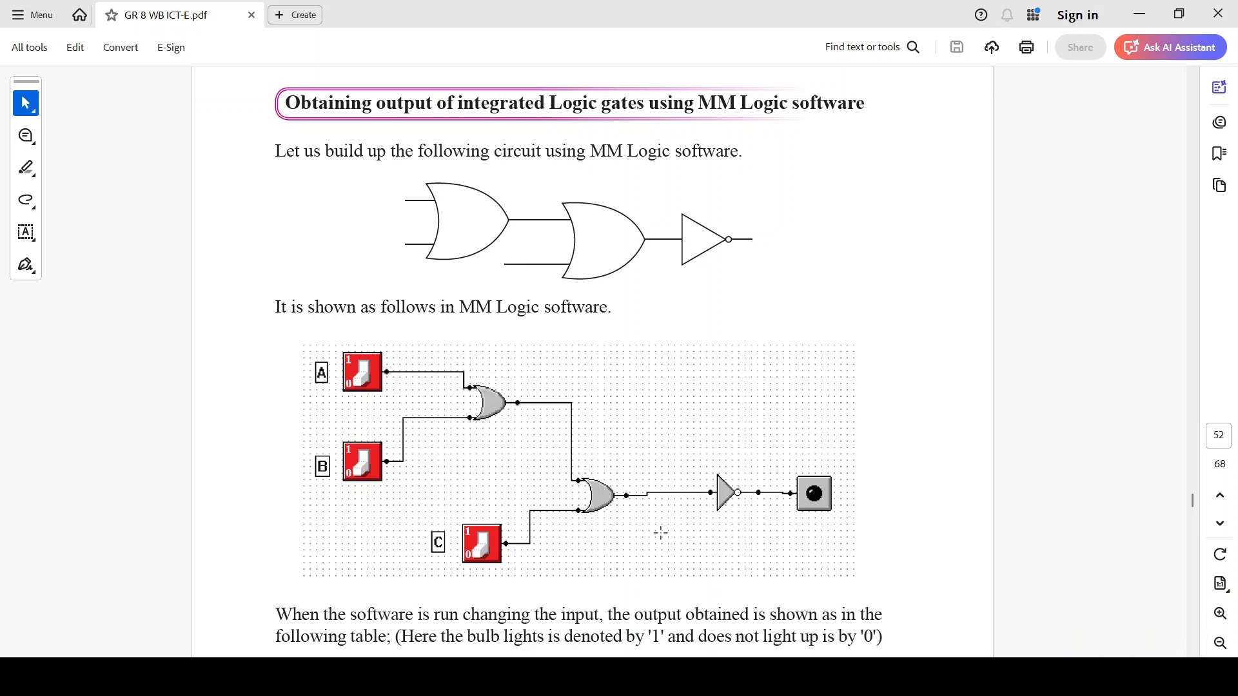
scroll(661, 533, down, 5)
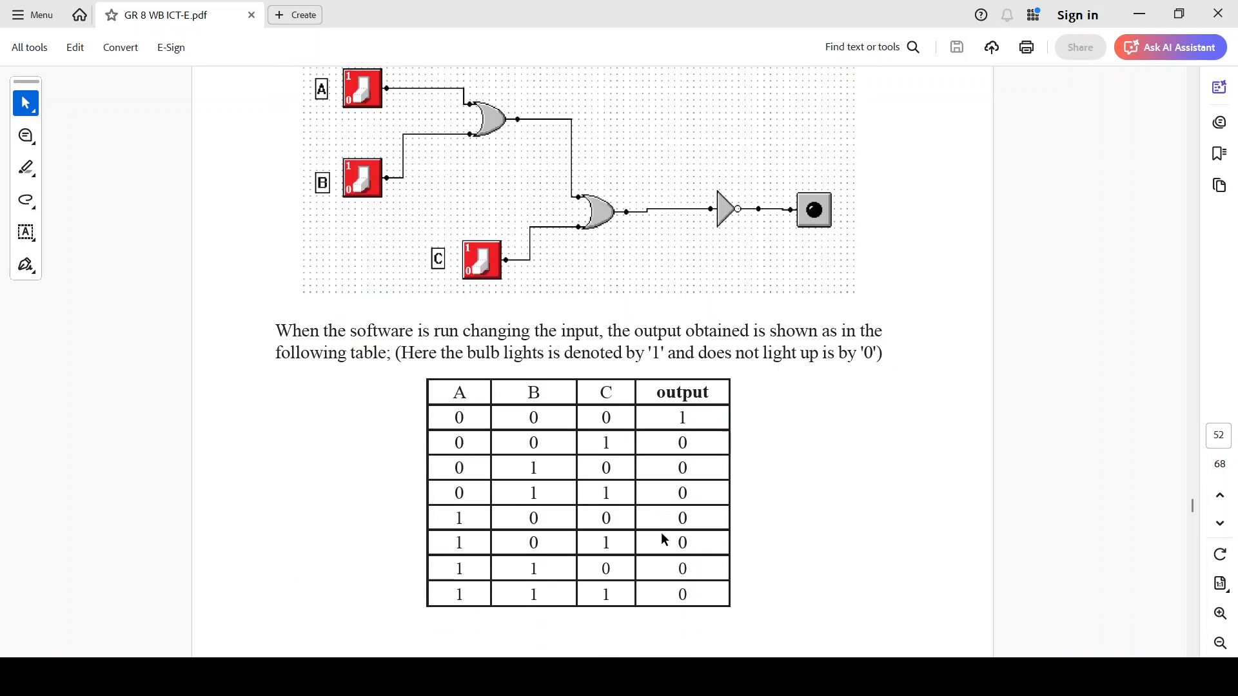
scroll(662, 535, down, 7)
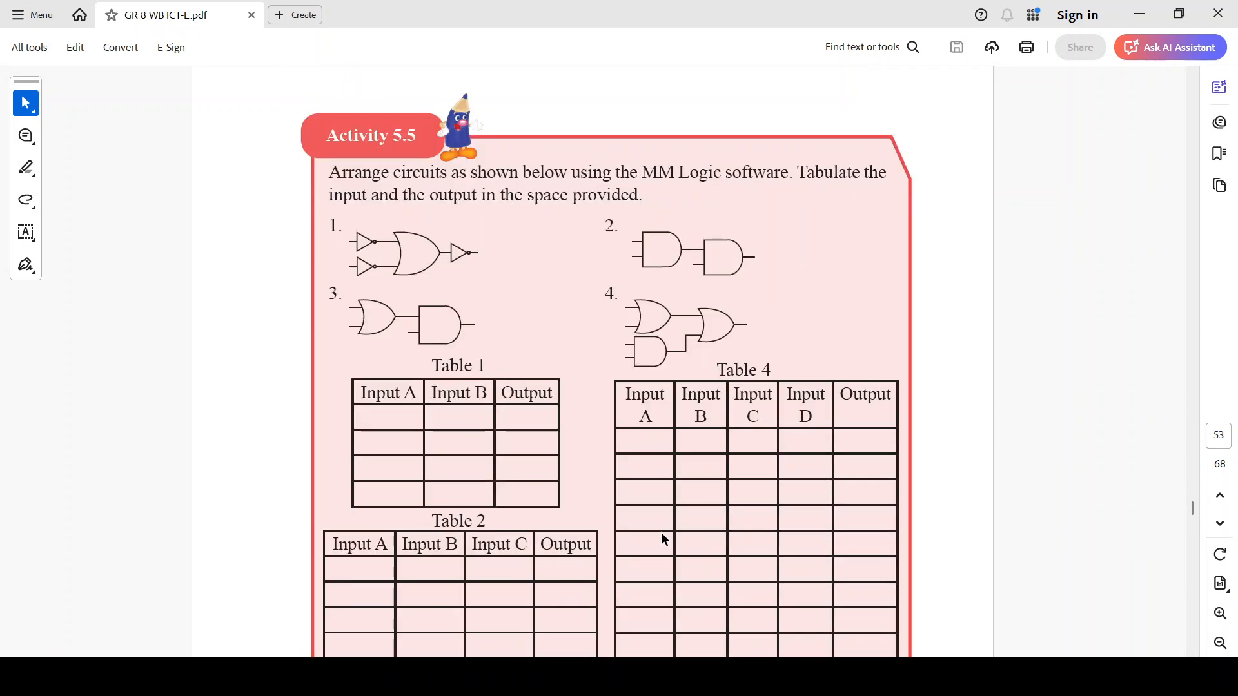
scroll(512, 430, down, 2)
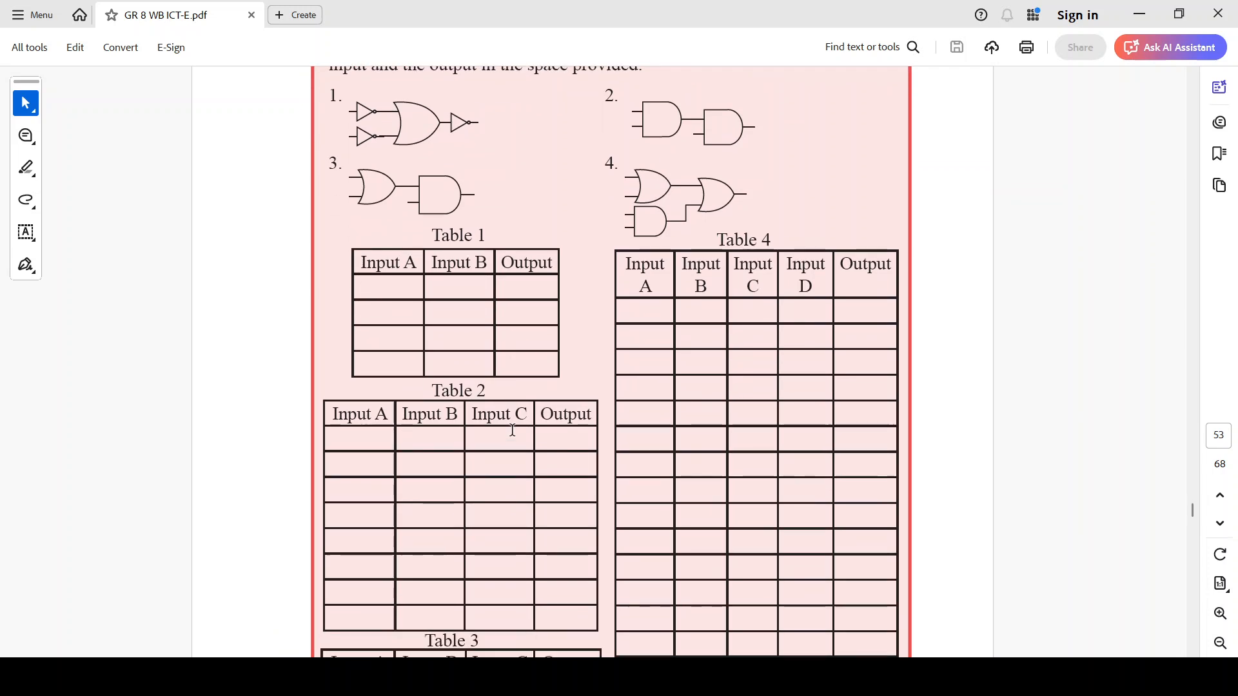
scroll(379, 201, up, 2)
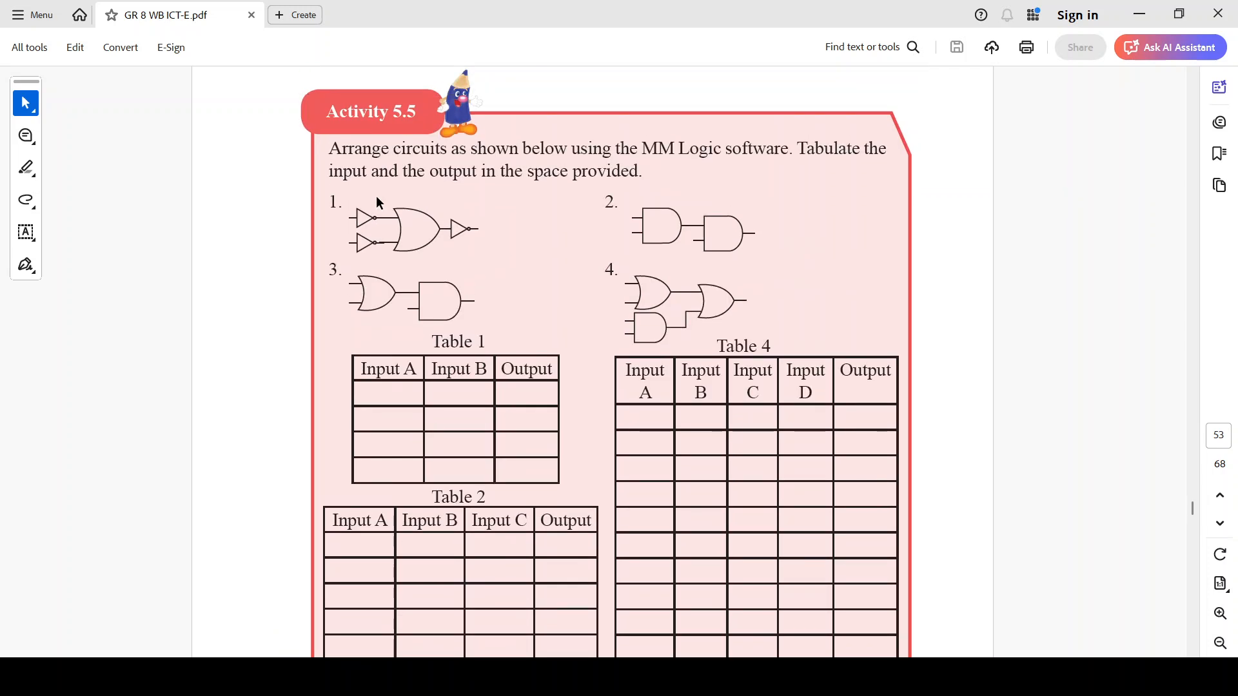